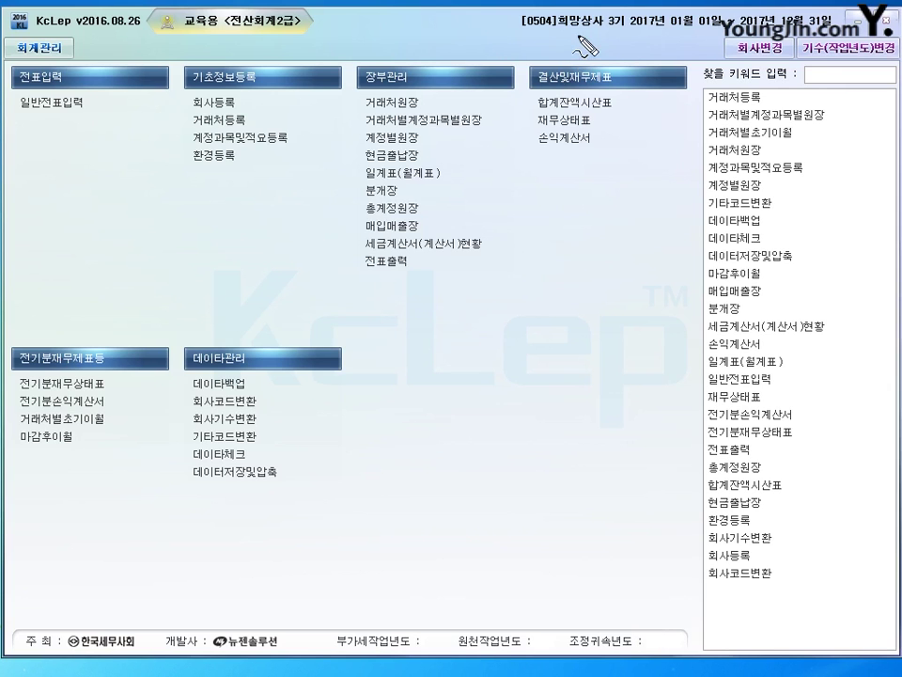
Open company 0504 희망상사's registration record and review its registration number and representative fields.
mouse_move(557, 28)
mouse_down()
mouse_move(620, 32)
mouse_move(556, 19)
mouse_move(601, 33)
mouse_up()
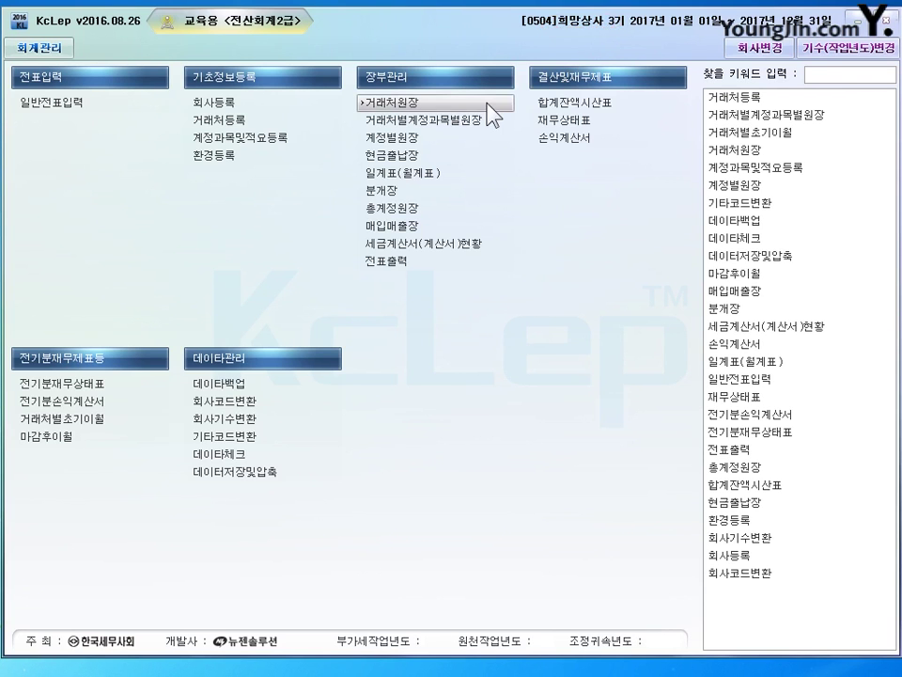
click(213, 105)
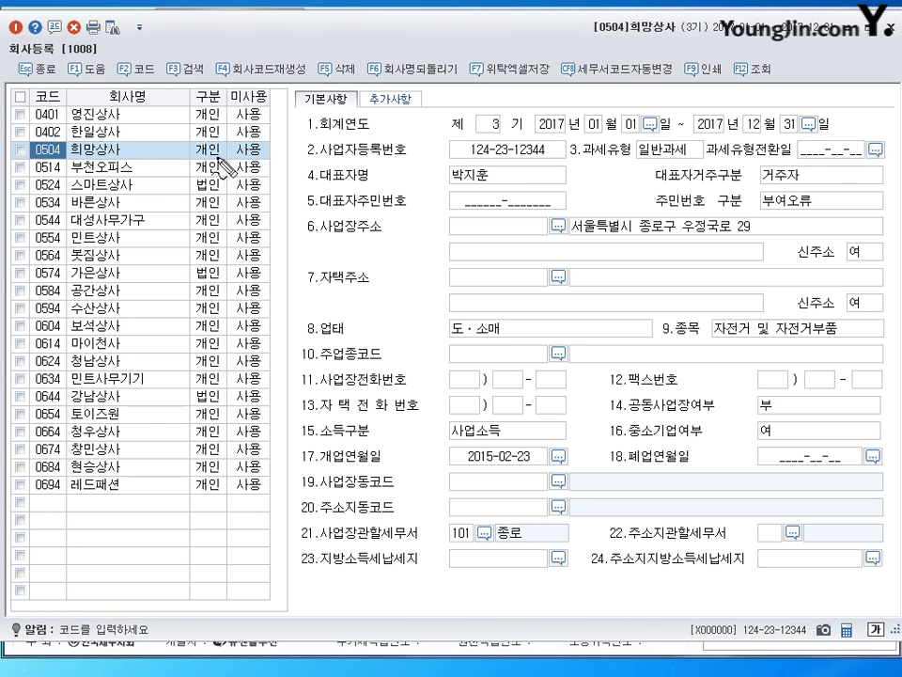
drag(199, 157, 195, 152)
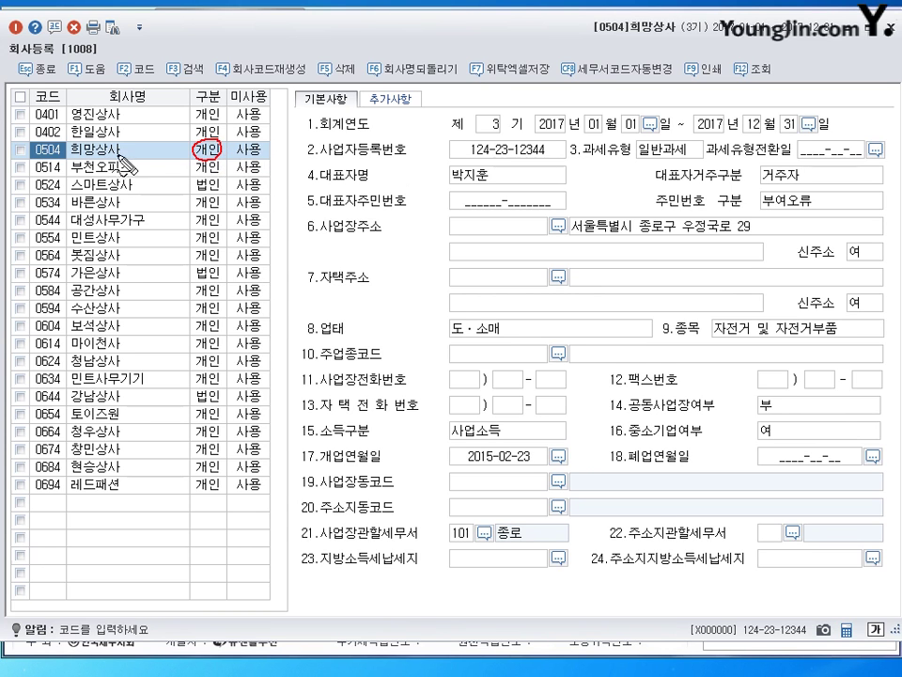
mouse_move(98, 159)
mouse_down()
mouse_move(94, 141)
mouse_move(119, 160)
mouse_up()
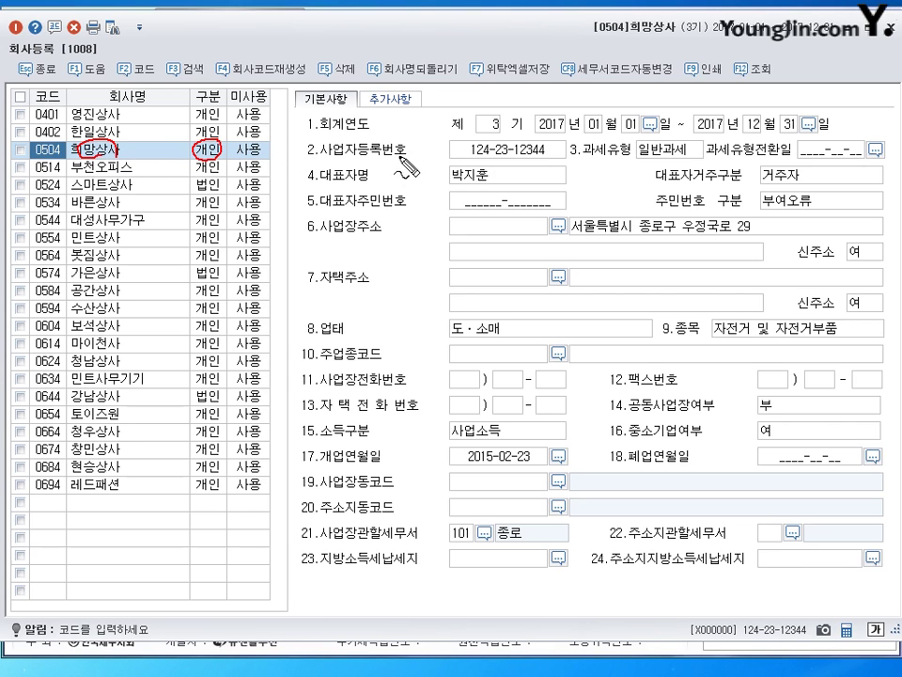
drag(657, 140, 692, 154)
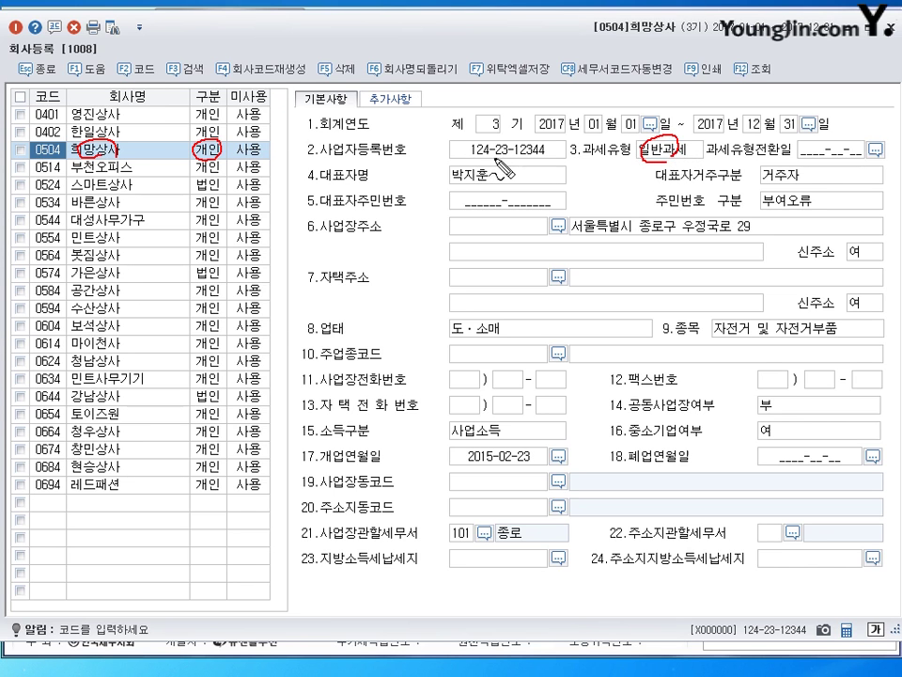
mouse_move(468, 143)
mouse_down()
mouse_move(540, 154)
mouse_move(462, 137)
mouse_up()
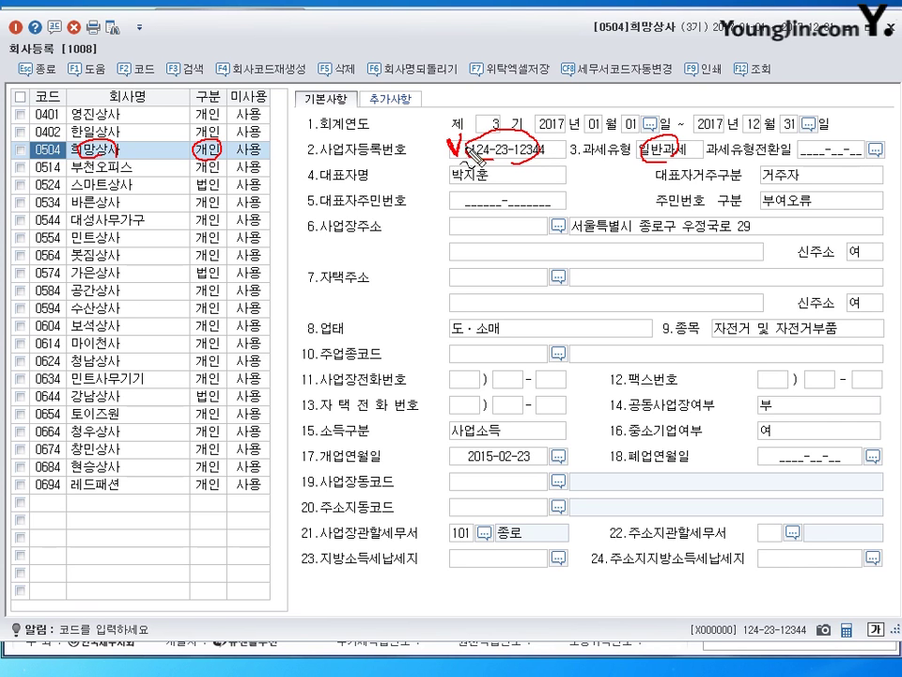
mouse_move(475, 200)
mouse_down()
mouse_move(495, 196)
mouse_move(474, 201)
mouse_move(484, 197)
mouse_up()
Review the address, 도·소매 business type, 자전거 및 자전거부품 items and tax office 101 종로.
mouse_move(442, 167)
mouse_down()
mouse_move(457, 162)
mouse_move(462, 186)
mouse_move(481, 192)
mouse_move(475, 198)
mouse_up()
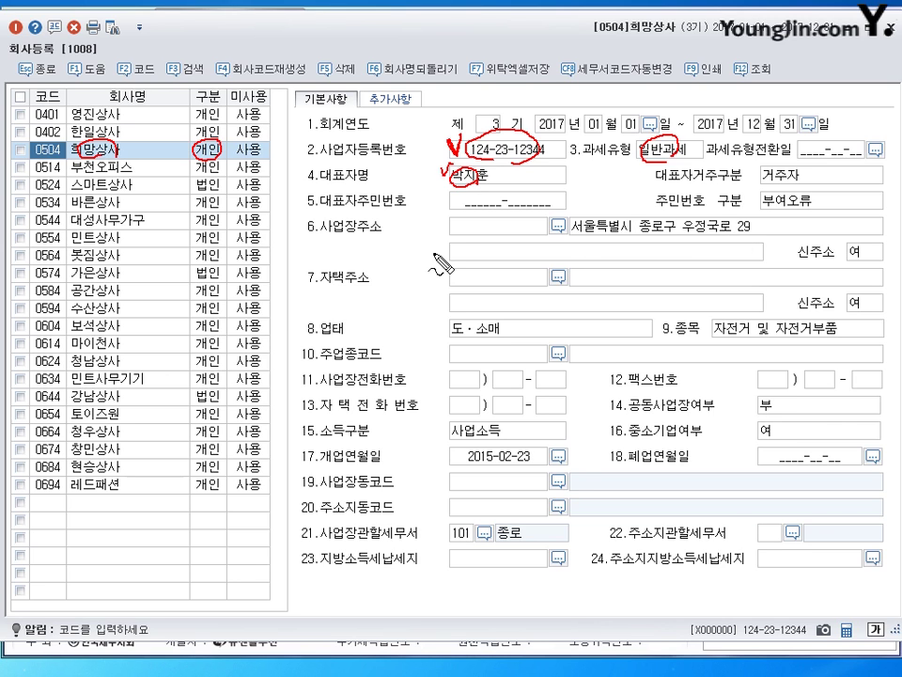
mouse_move(309, 239)
mouse_down()
mouse_move(381, 235)
mouse_move(395, 246)
mouse_up()
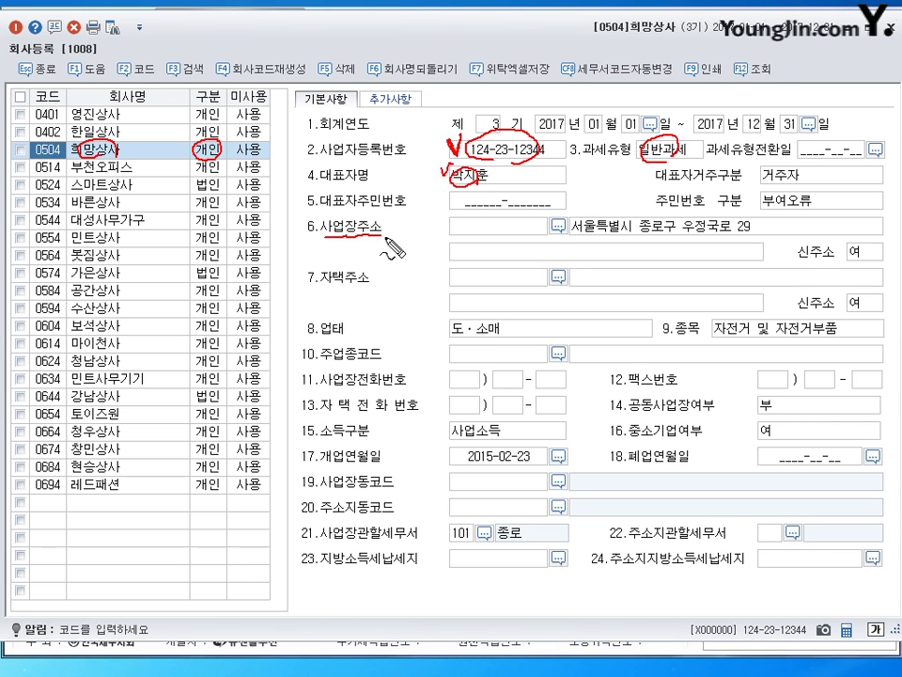
drag(399, 254, 408, 260)
mouse_move(475, 317)
mouse_down()
mouse_move(461, 331)
mouse_move(484, 333)
mouse_up()
drag(631, 217, 628, 238)
drag(748, 315, 757, 331)
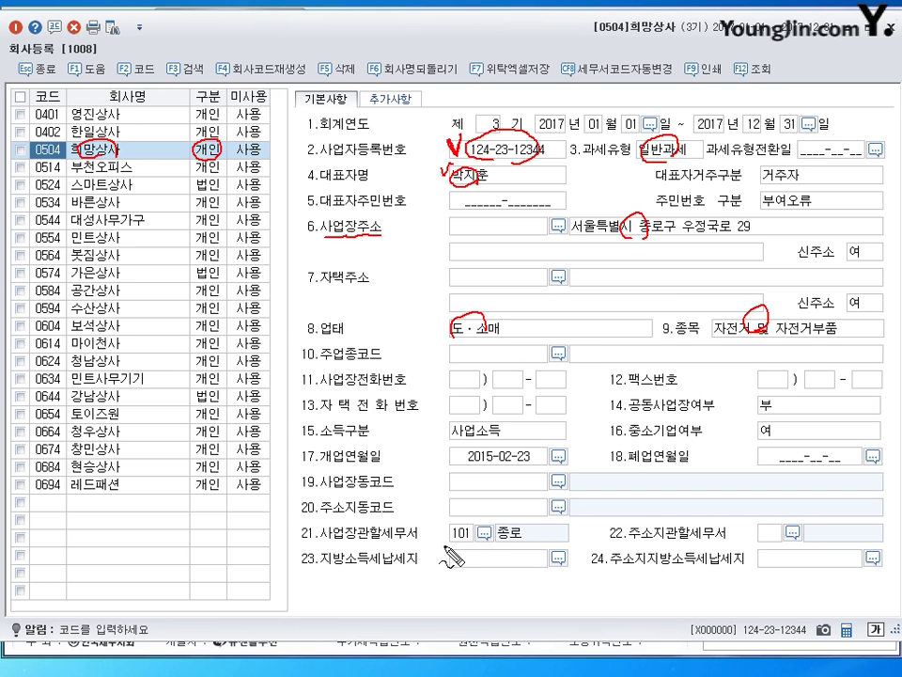
mouse_move(487, 514)
mouse_down()
mouse_move(462, 541)
mouse_move(500, 543)
mouse_up()
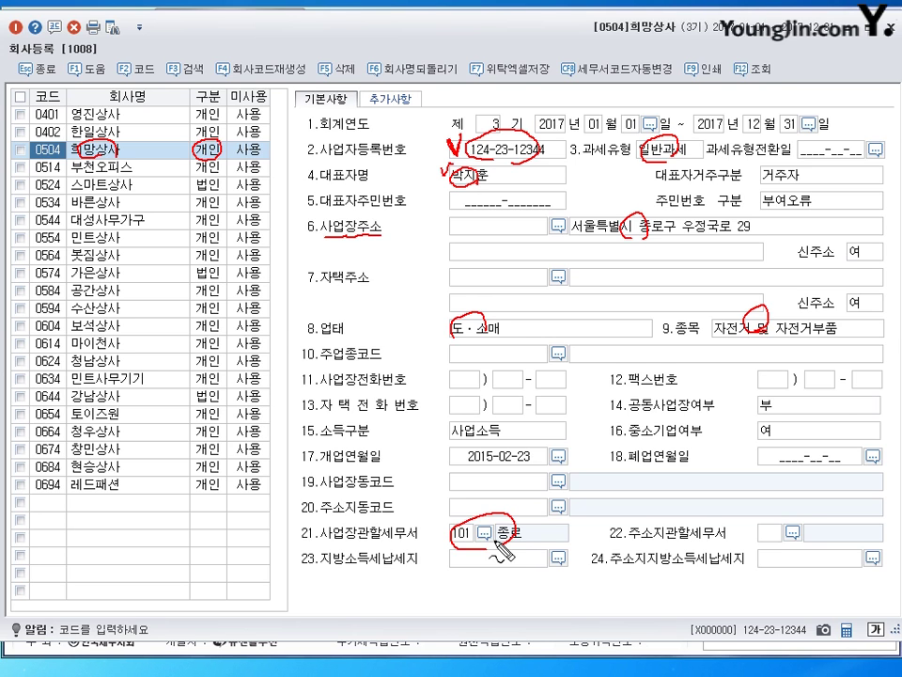
Re-enter the corrected 사업자등록번호 for company 0504.
key(Escape)
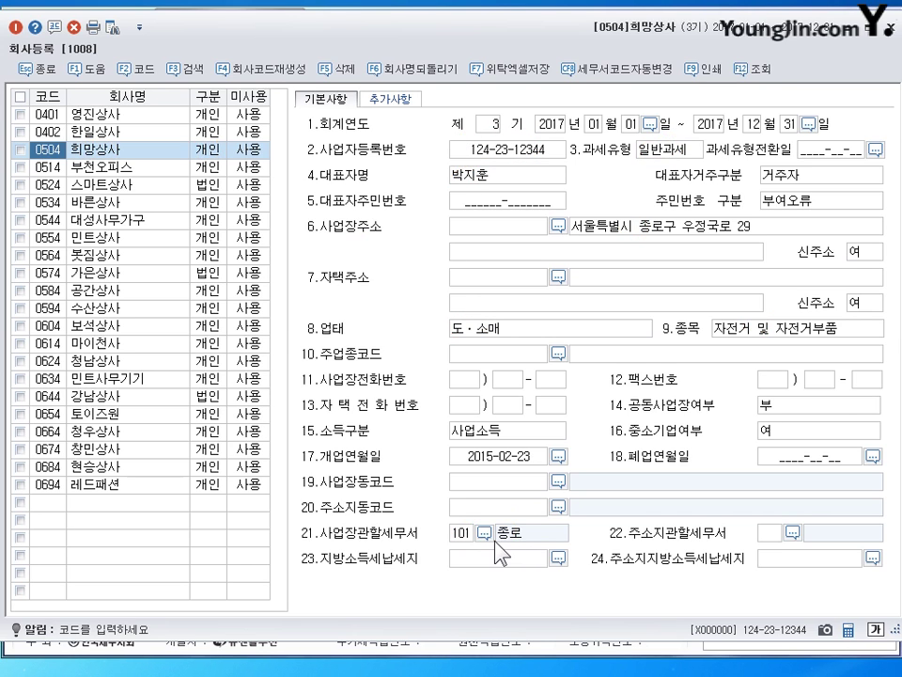
click(520, 154)
text(101-23-)
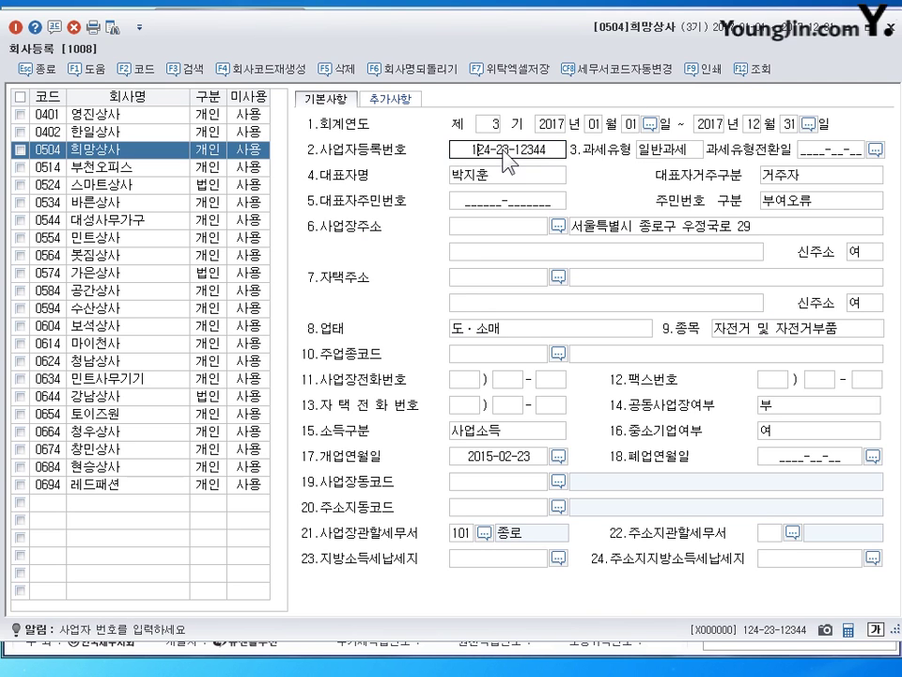
text(12341)
click(503, 151)
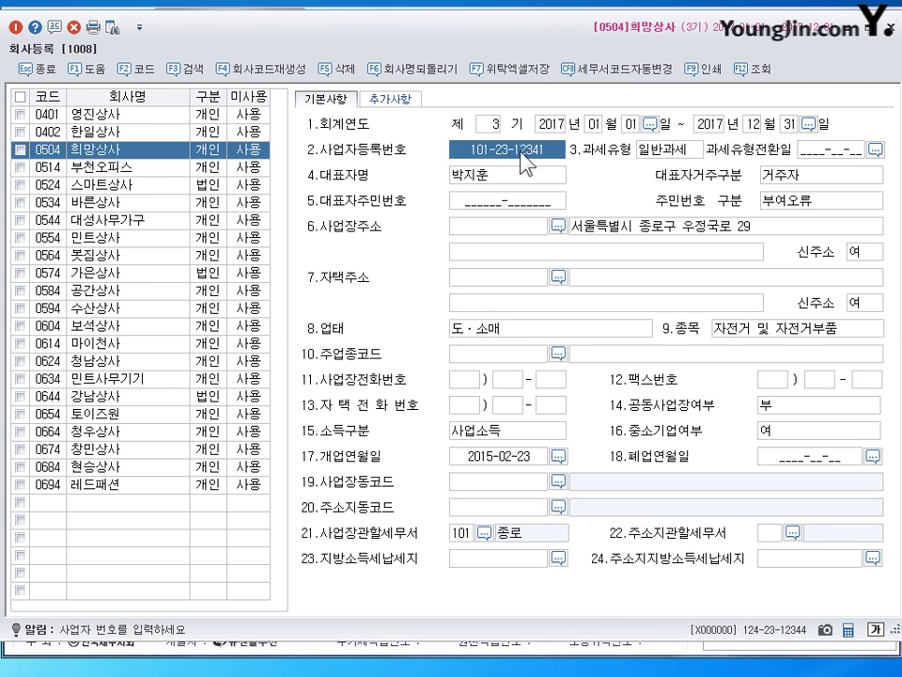
Fix the last character of the 대표자명, recheck the registration number, and close 회사등록.
click(485, 186)
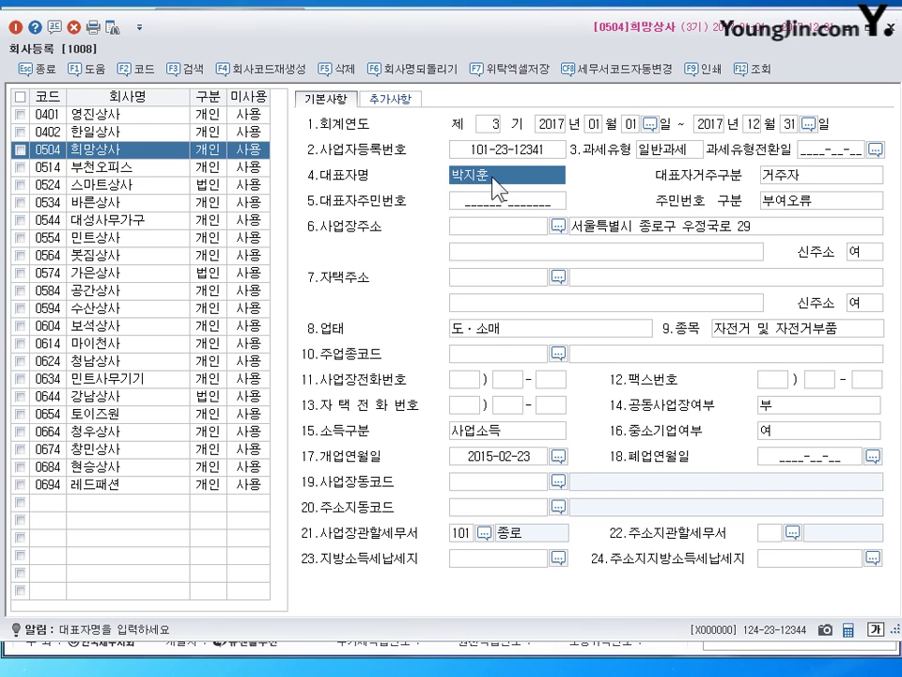
click(495, 186)
key(BackSpace)
text(수)
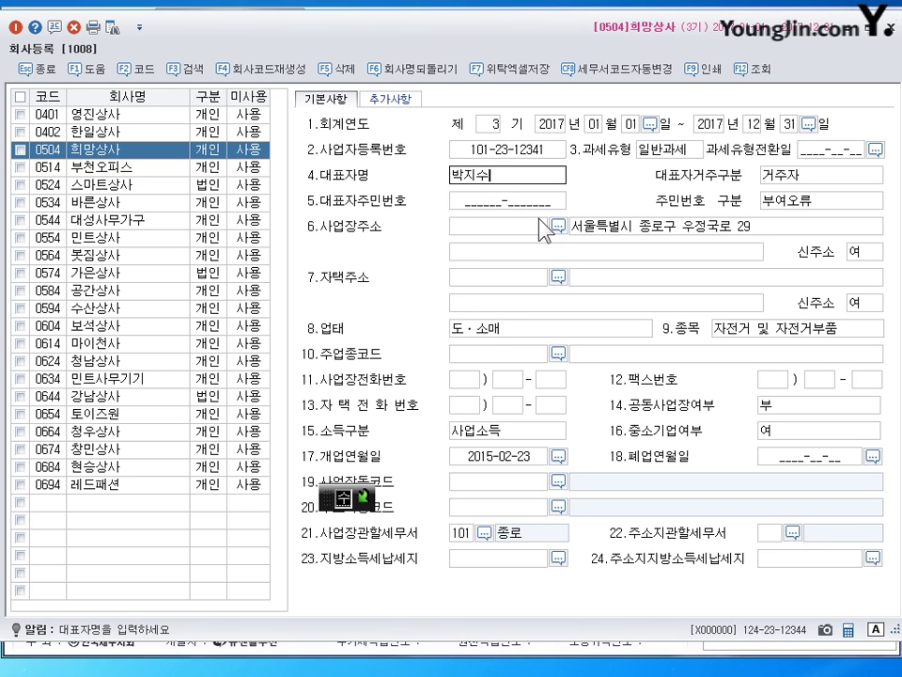
key(Return)
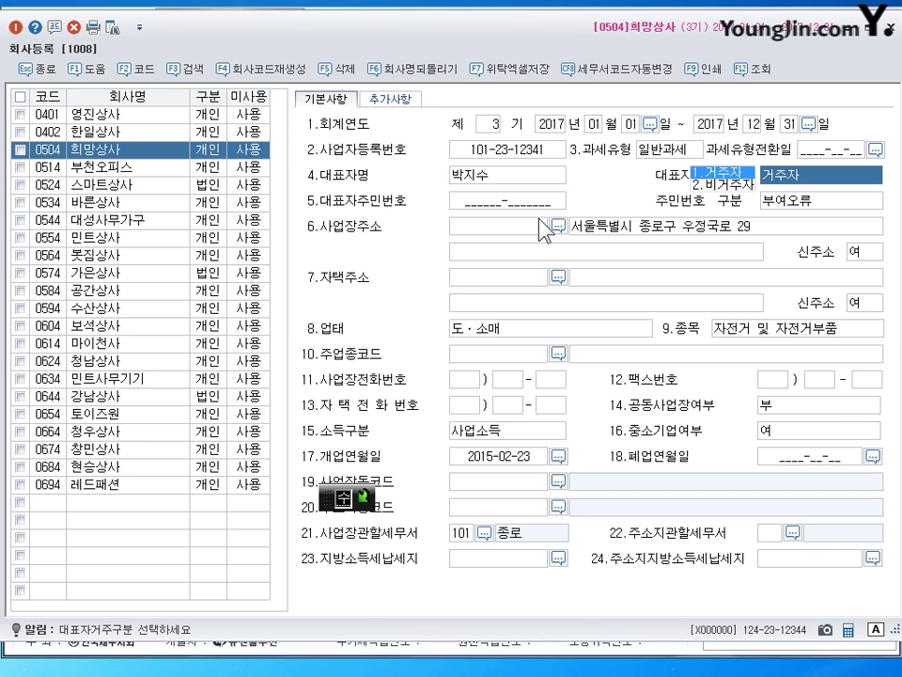
click(485, 186)
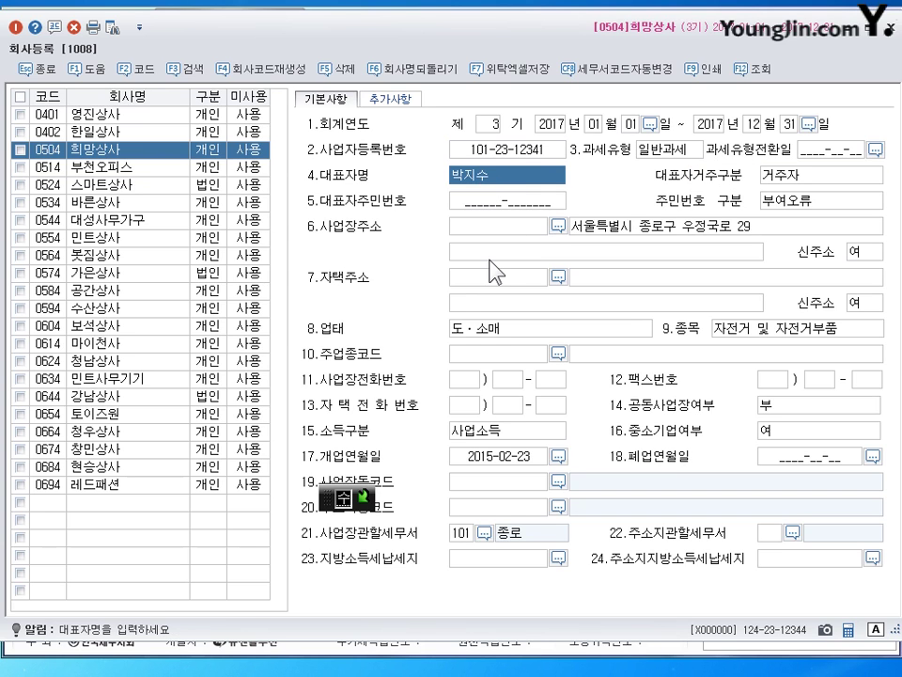
click(492, 200)
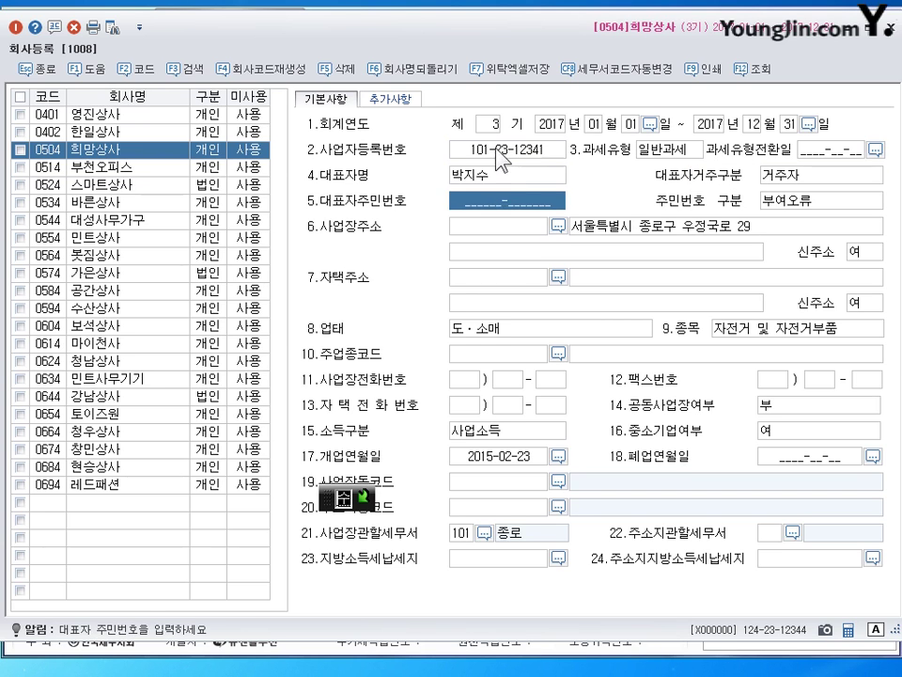
click(497, 150)
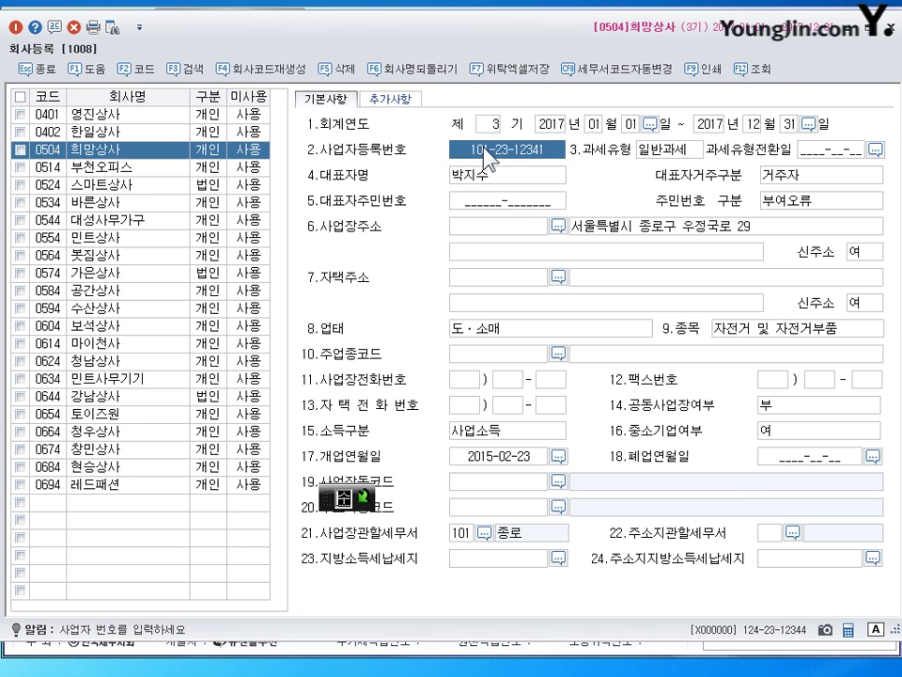
click(893, 32)
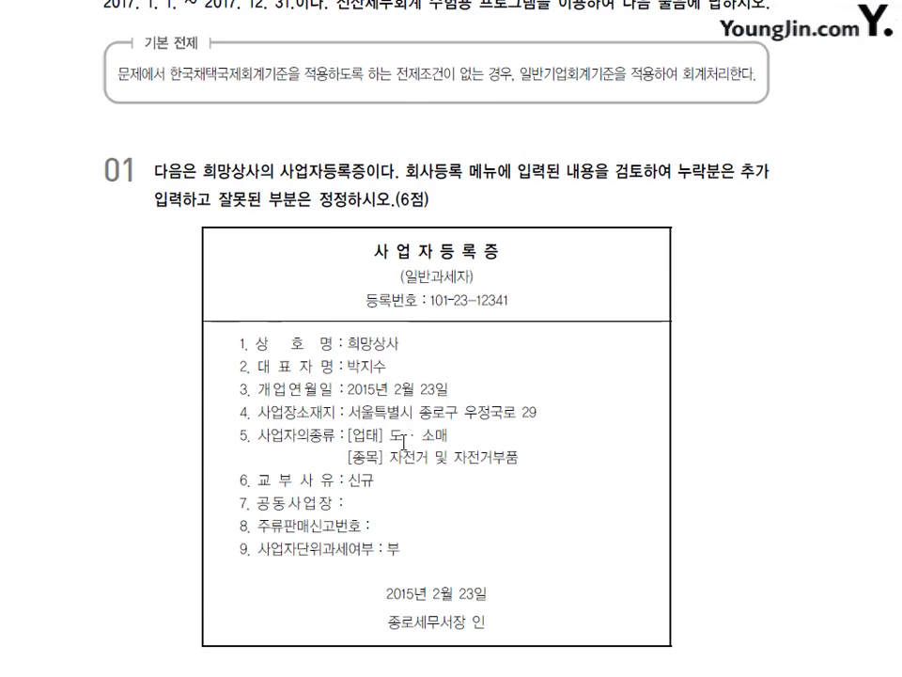
scroll(404, 456, down, 10)
scroll(411, 394, down, 3)
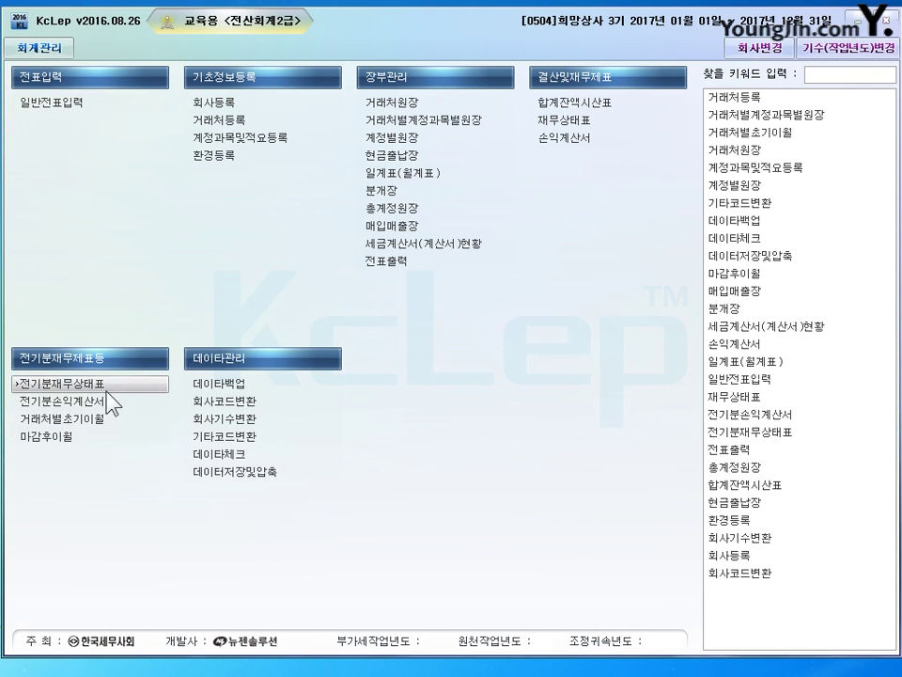
In the prior-year balance sheet, set 0102 당좌예금 to 6,000,000.
click(79, 385)
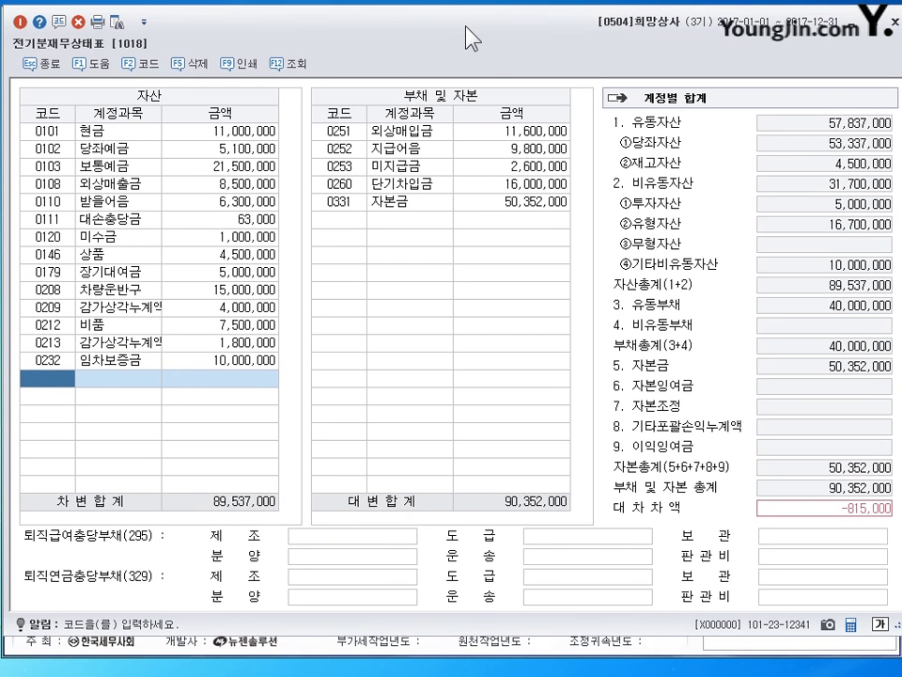
double_click(162, 111)
click(117, 131)
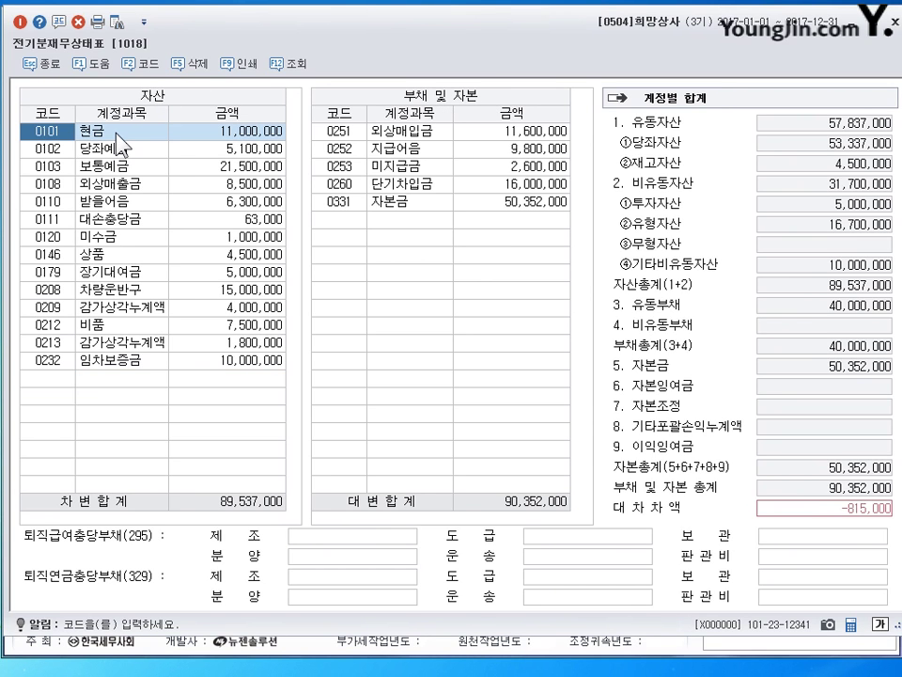
key(Down)
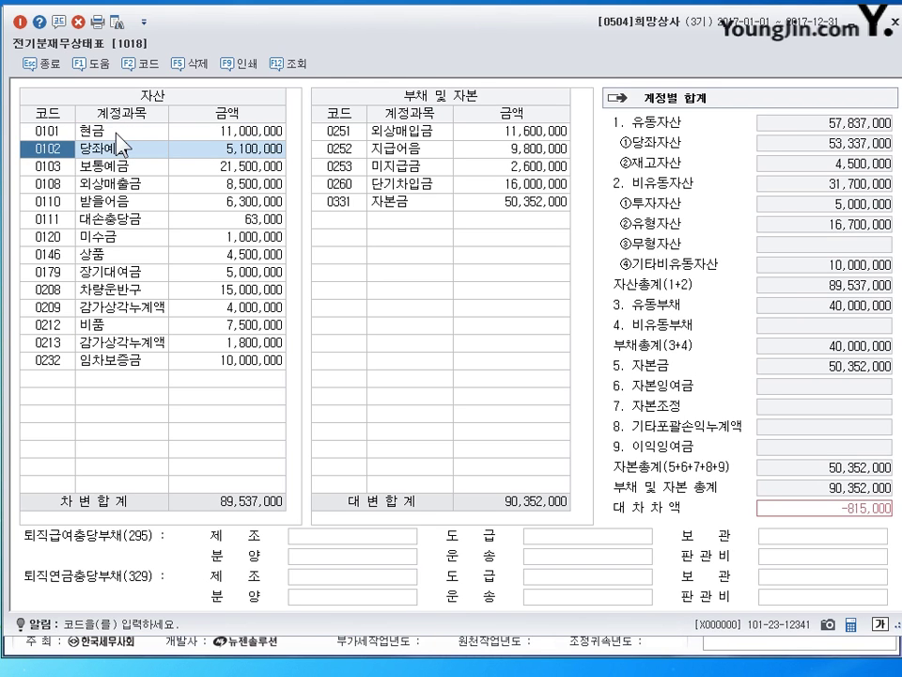
key(Return)
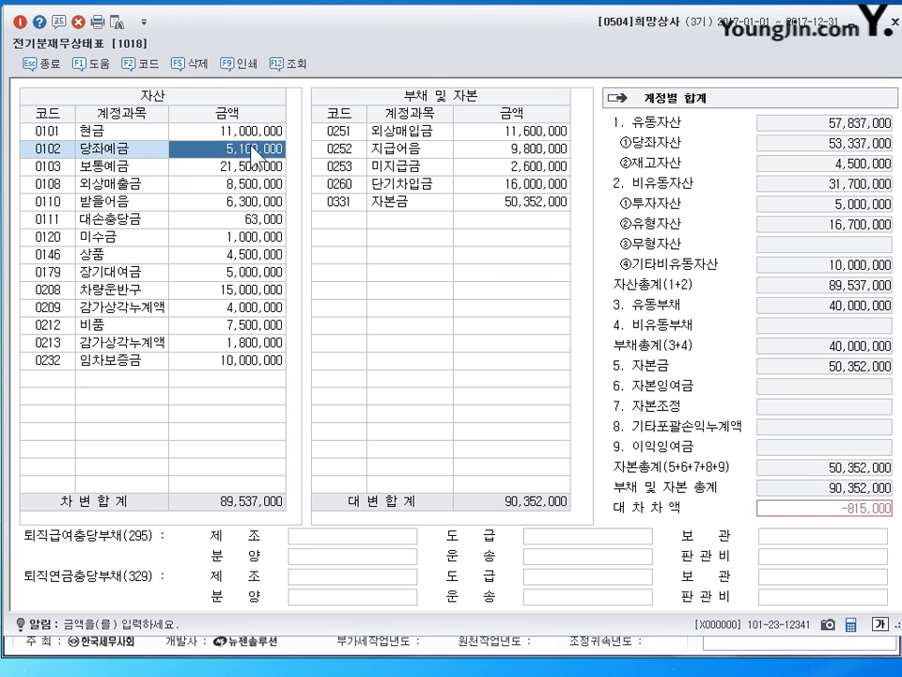
text(6000000)
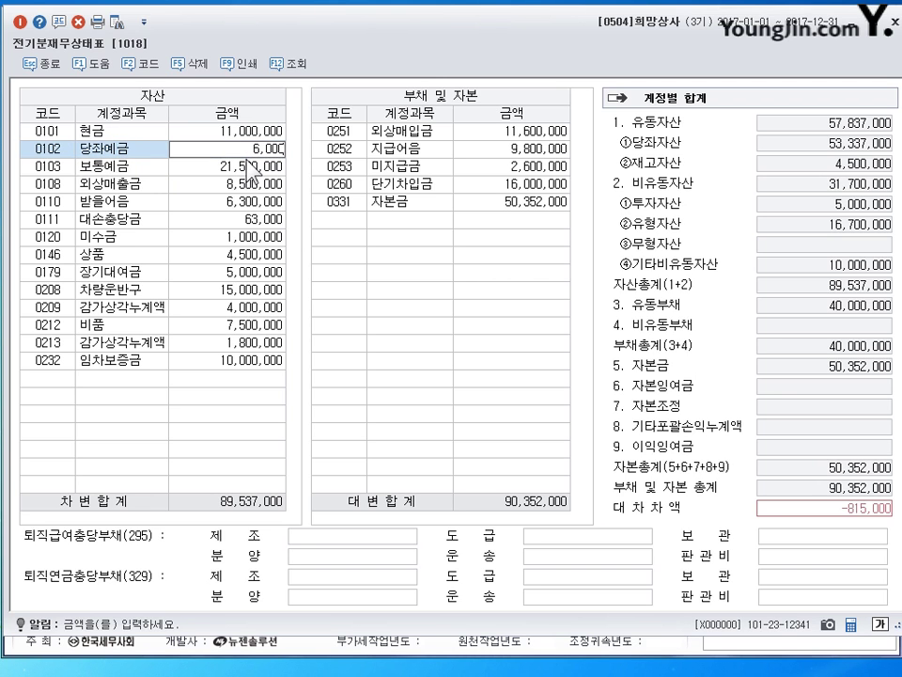
key(Return)
Recheck the 당좌예금, 보통예금, 외상매출금 and 받을어음 asset amounts.
click(249, 150)
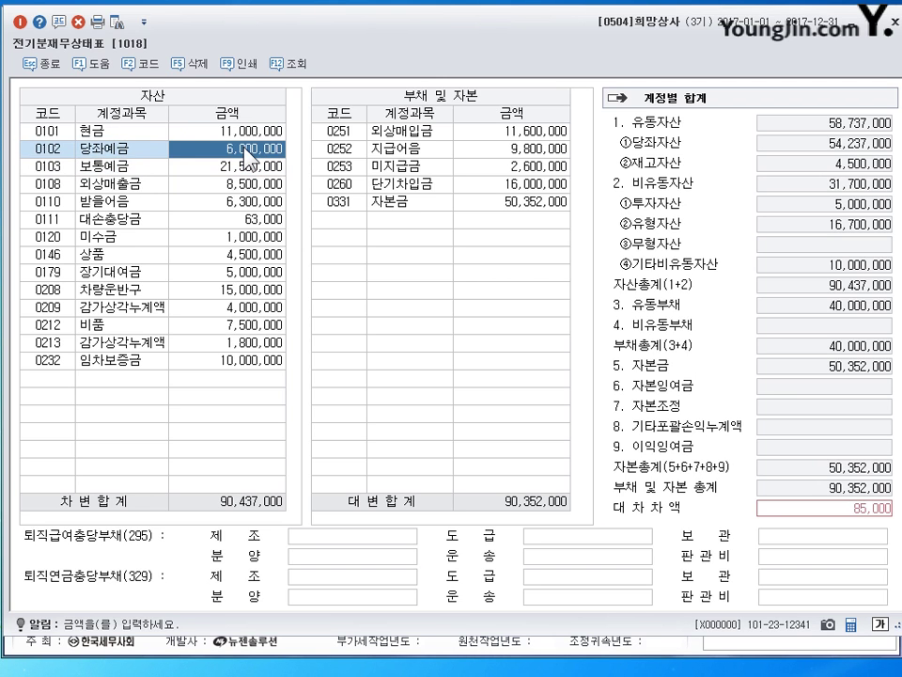
key(Down)
key(Down)
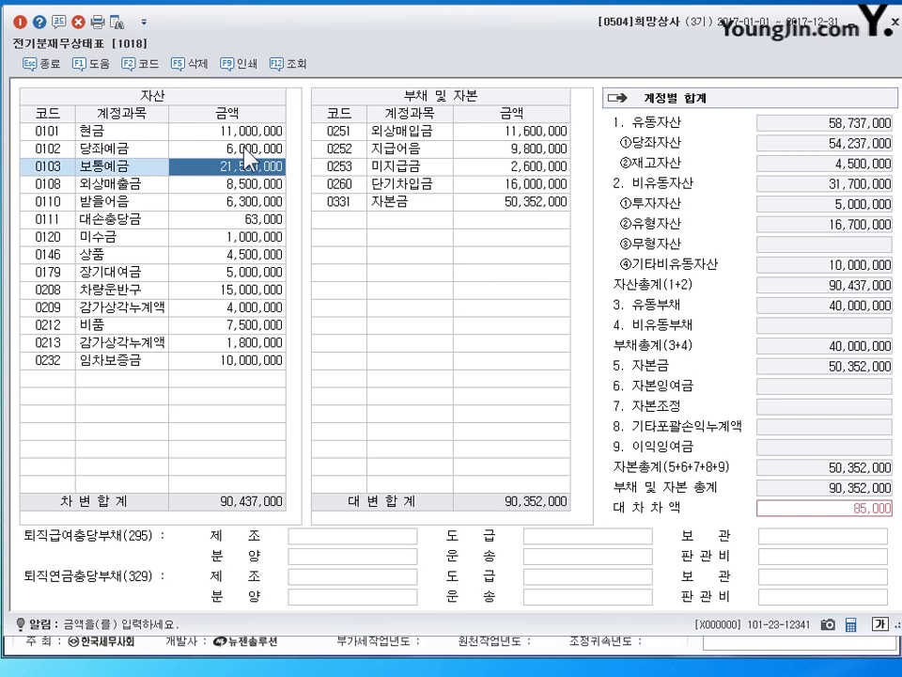
key(Down)
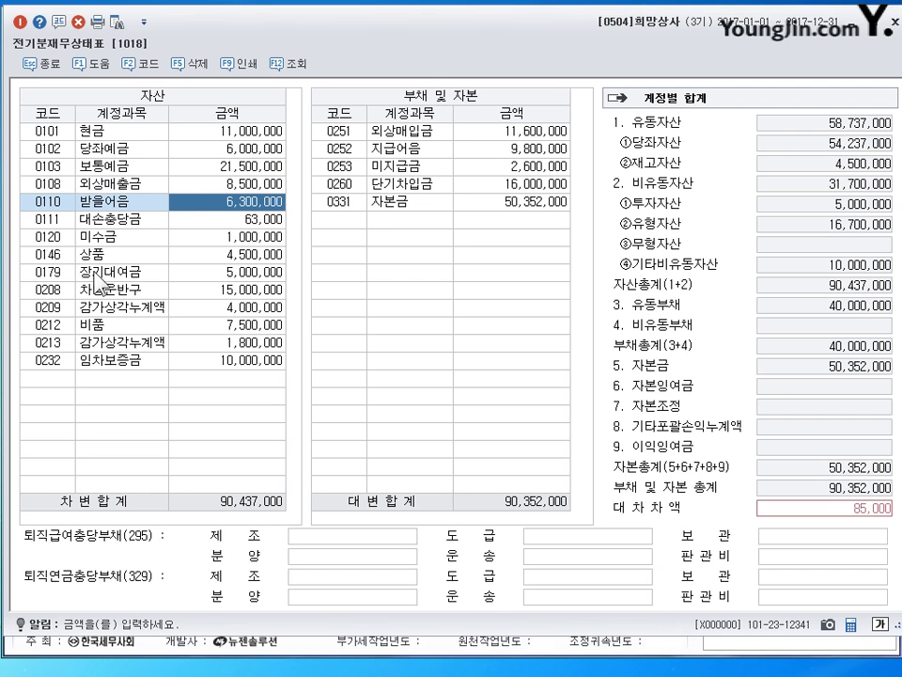
click(52, 378)
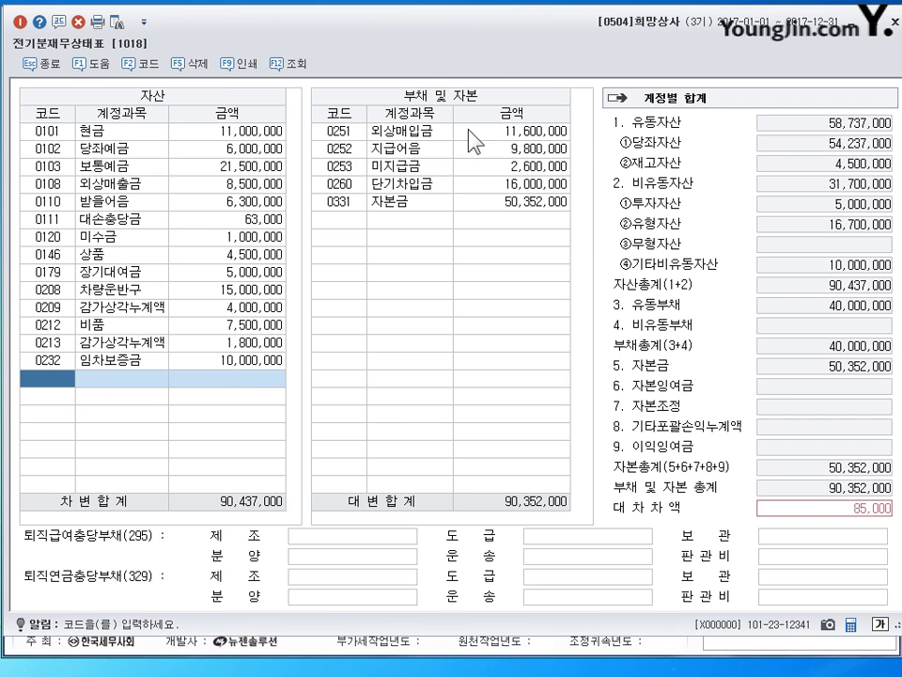
Add 0109 대손충당금 via the 대손 lookup in the empty asset row, amount 85,000.
click(350, 220)
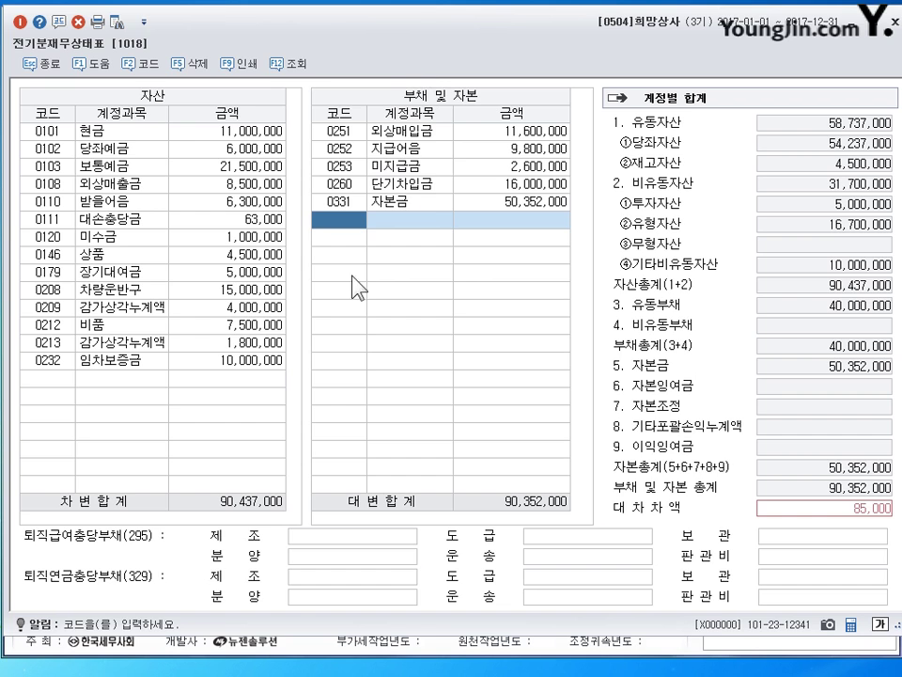
click(44, 378)
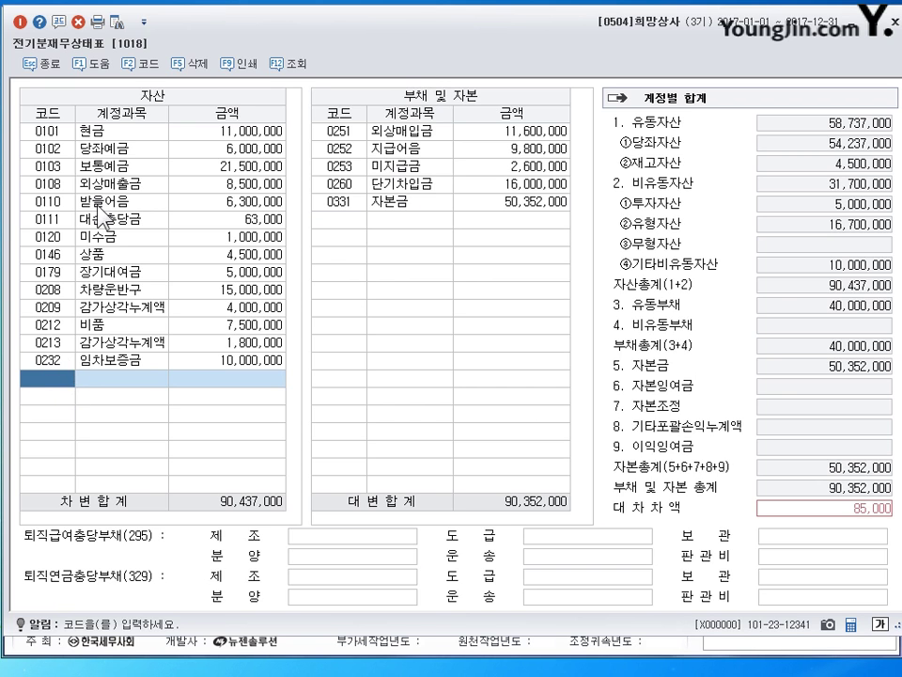
text(대손)
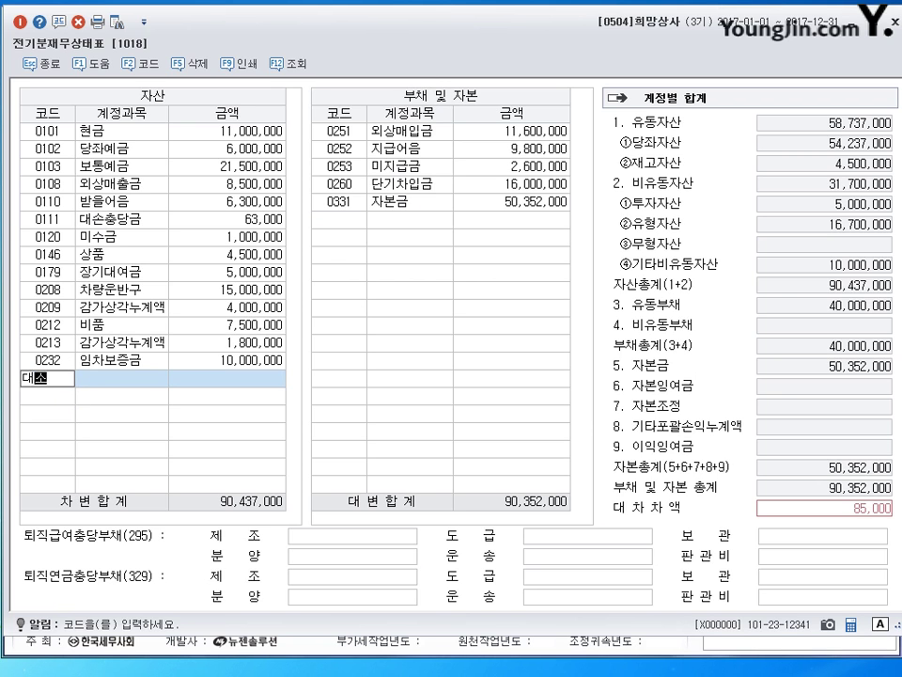
key(Return)
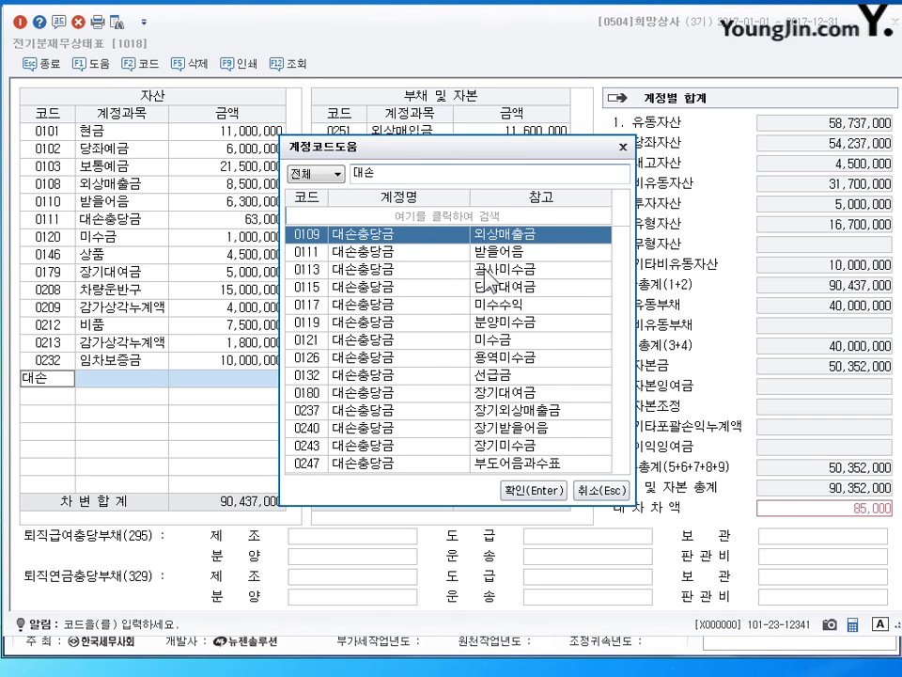
drag(402, 146, 404, 126)
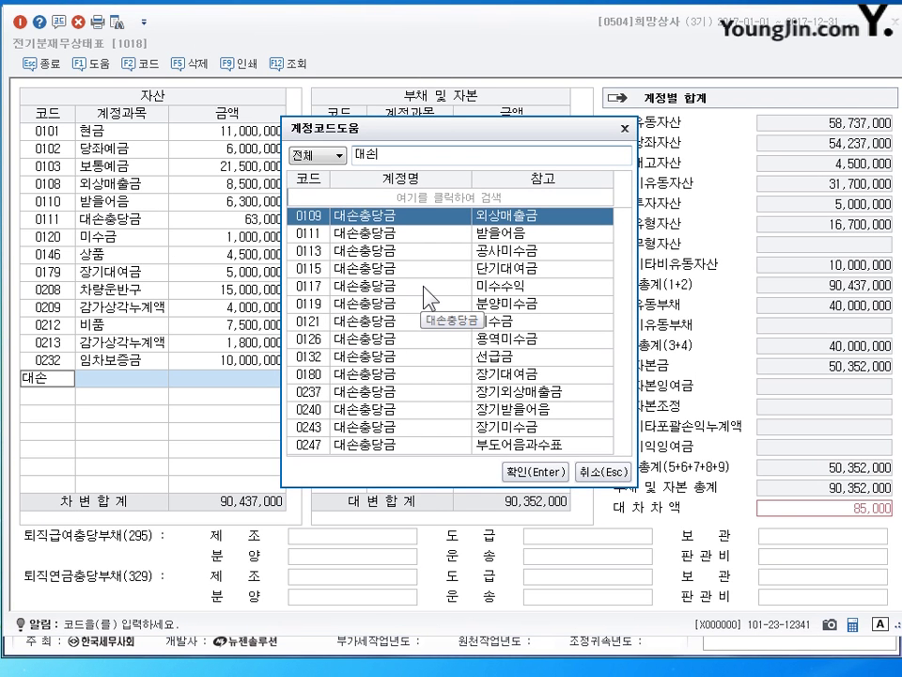
click(533, 471)
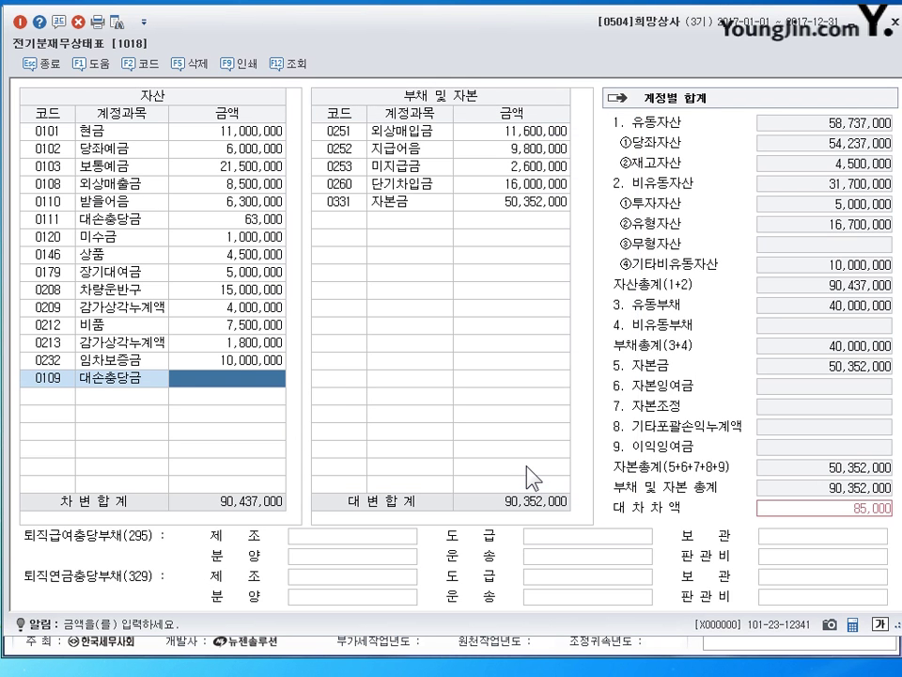
text(85,000)
key(Return)
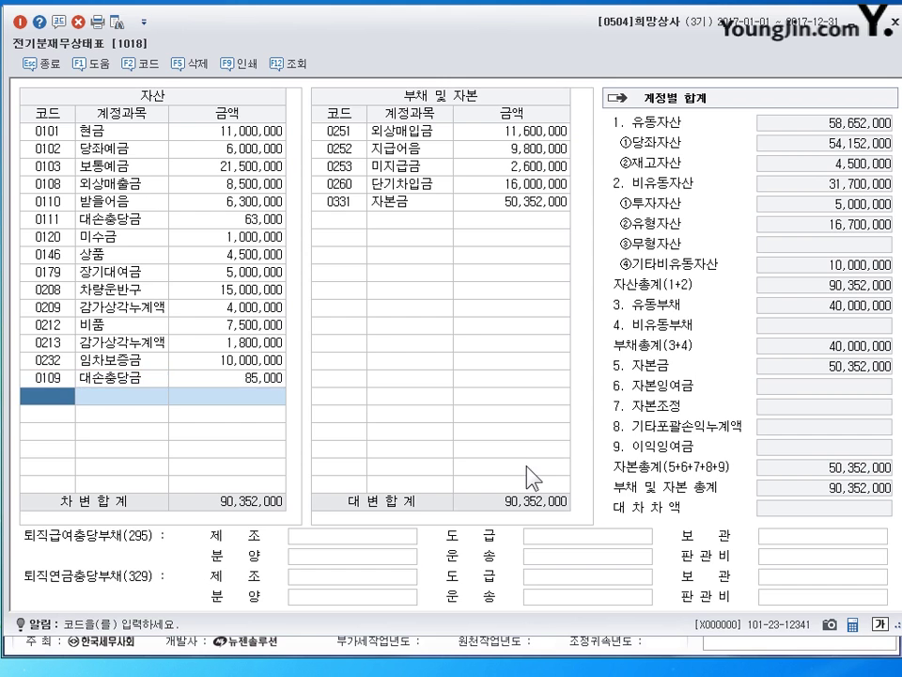
Reload with F12 조회 and verify 외상매출금 8,500,000 with its 85,000 allowance beneath.
click(199, 379)
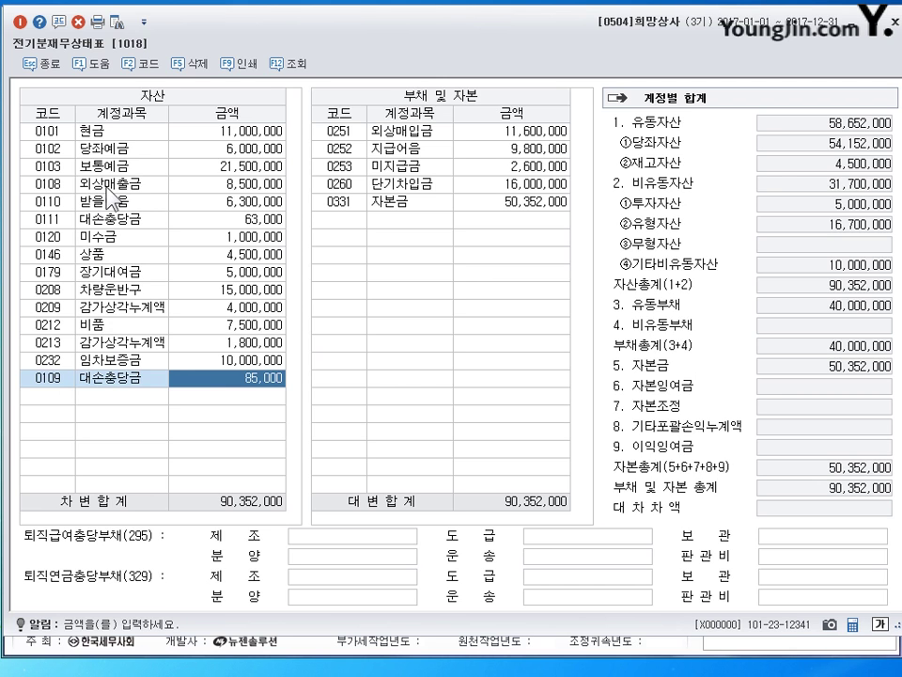
click(82, 182)
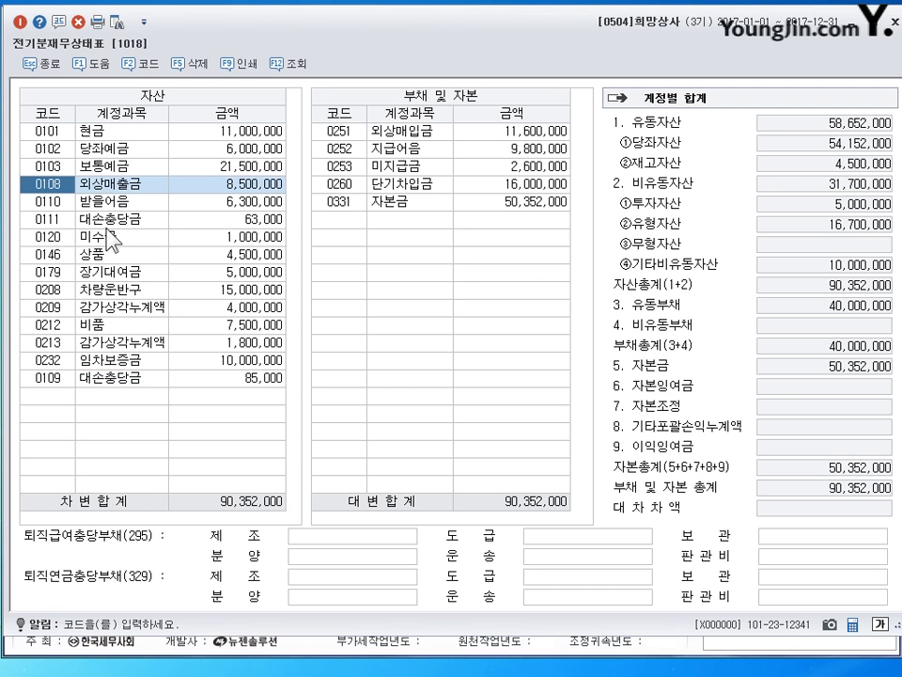
click(282, 68)
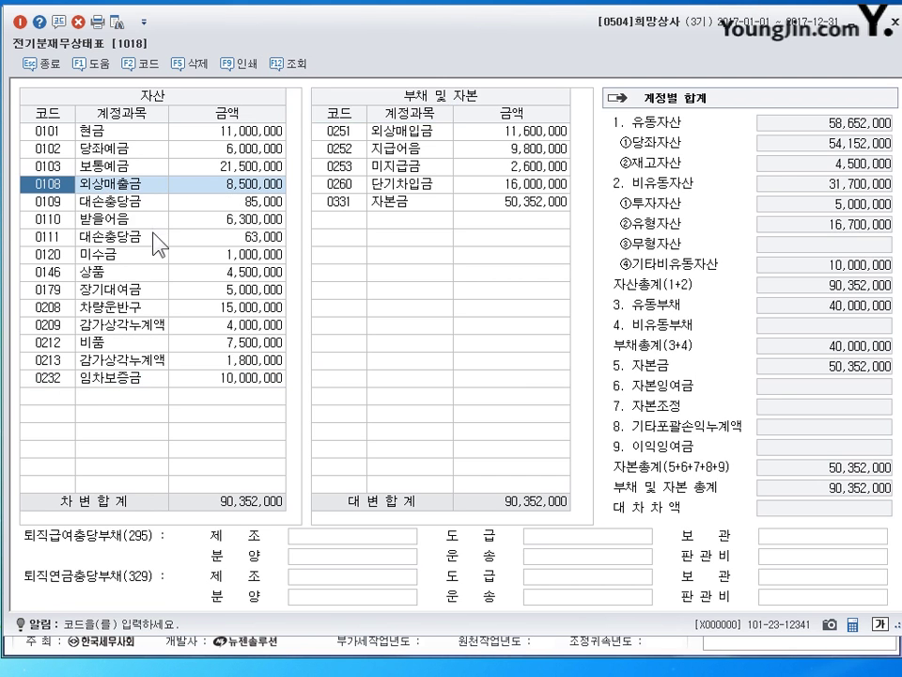
click(130, 203)
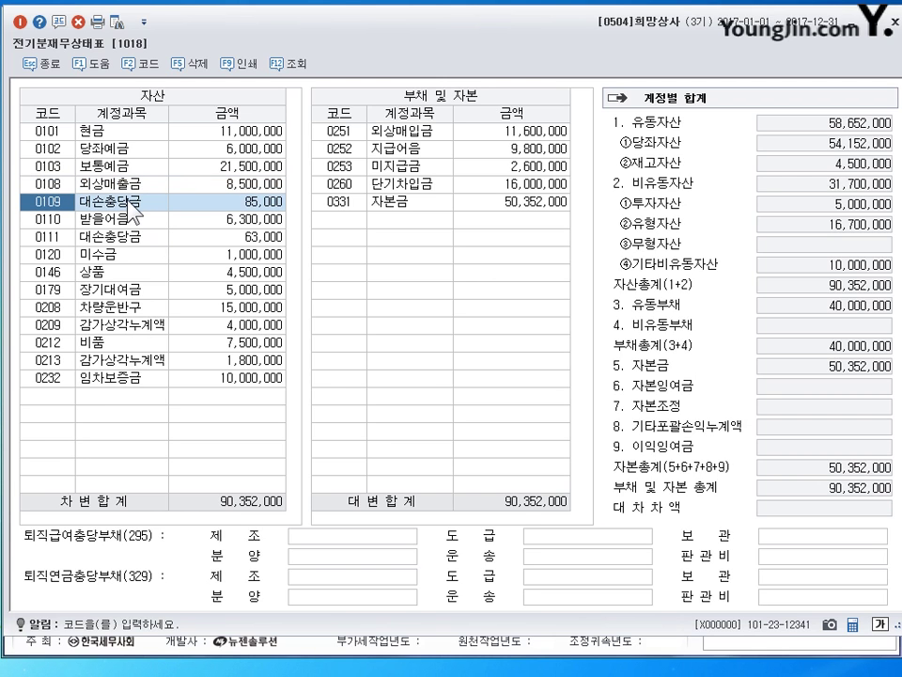
click(123, 186)
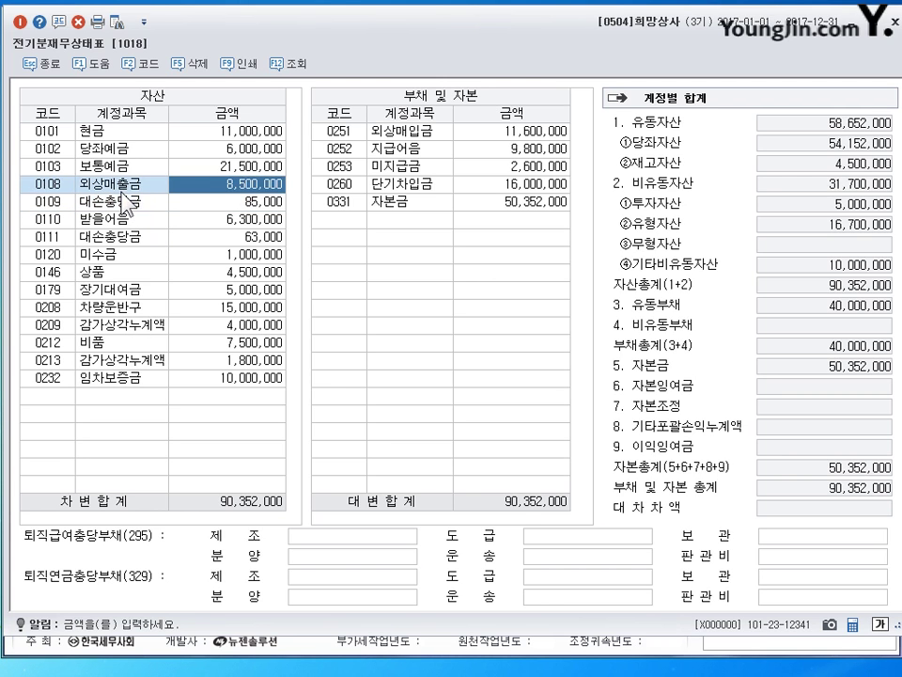
click(195, 207)
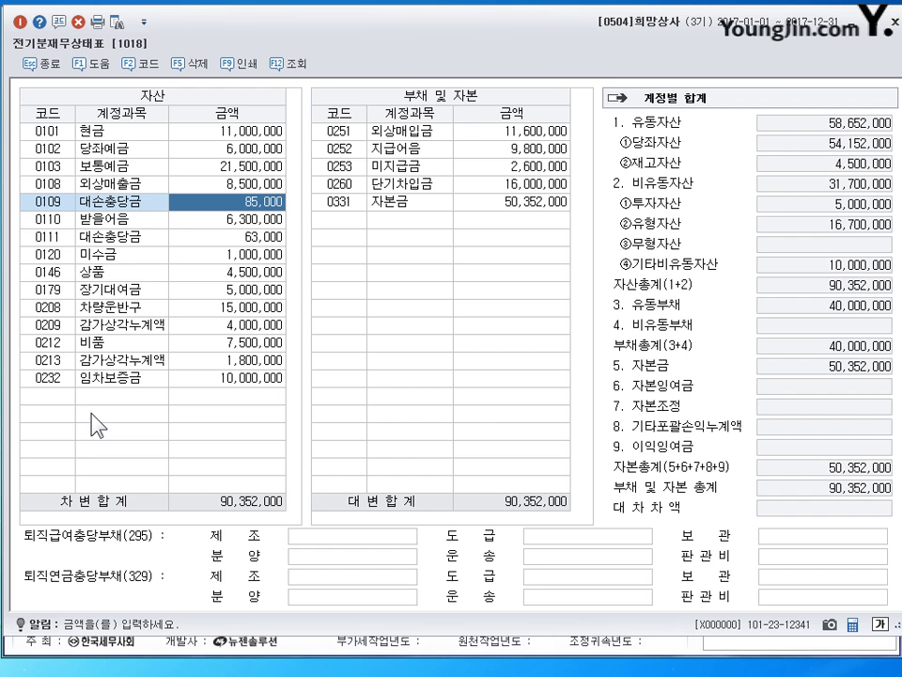
Step through the remaining asset, liability and capital amounts to confirm 90,352,000 totals.
key(Down)
key(Down)
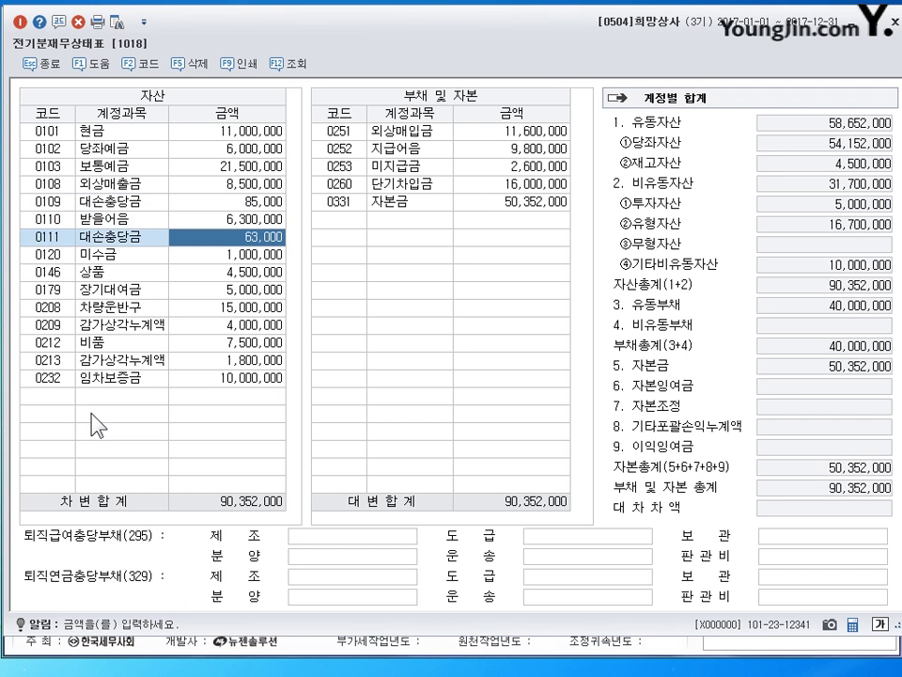
key(Down)
key(Down)
key(Down)
key(Down)
key(Down)
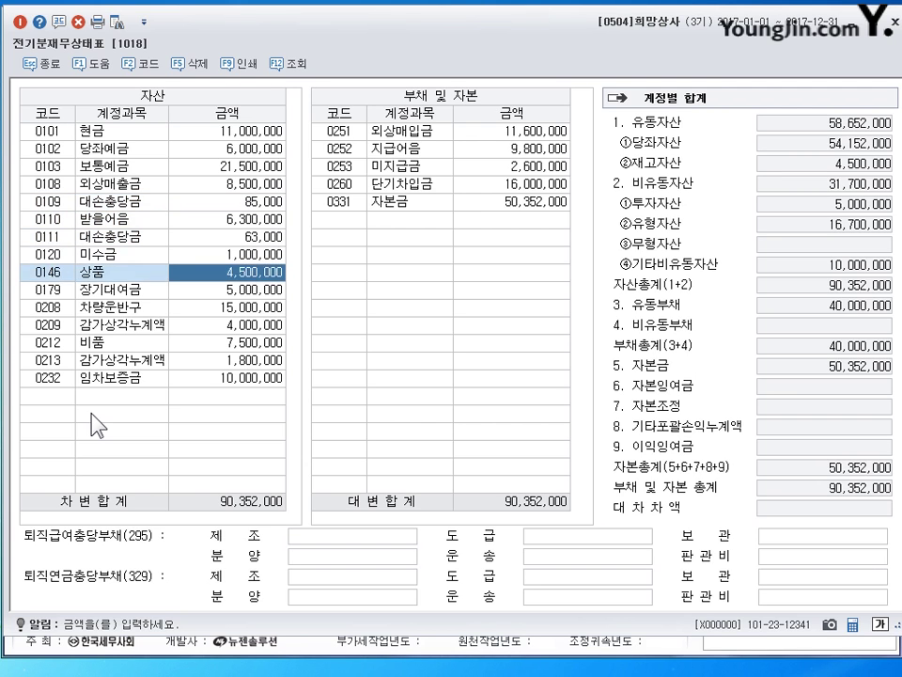
key(Down)
key(Down)
key(Down)
key(Down)
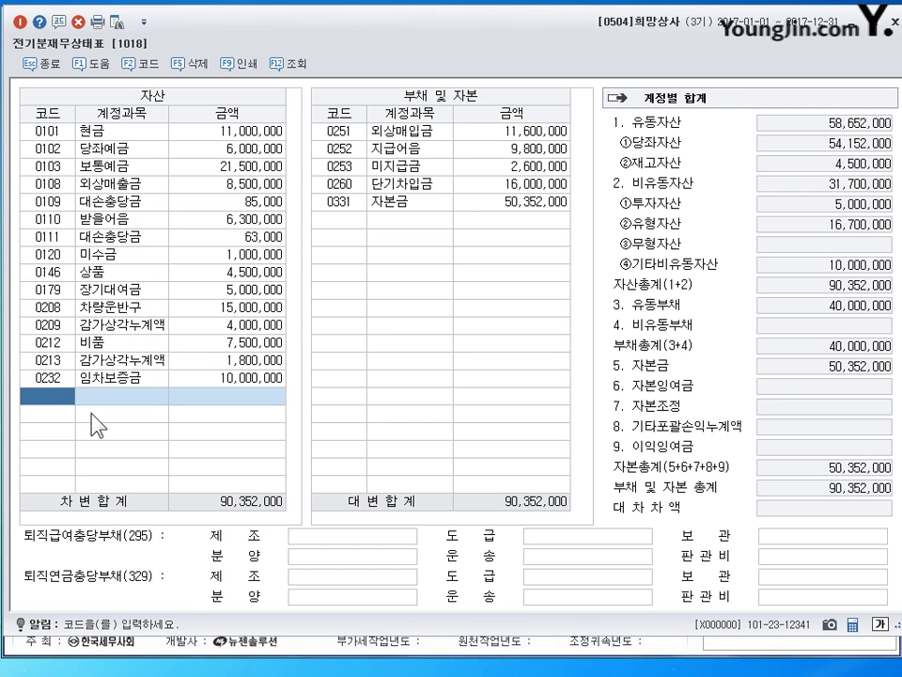
click(504, 138)
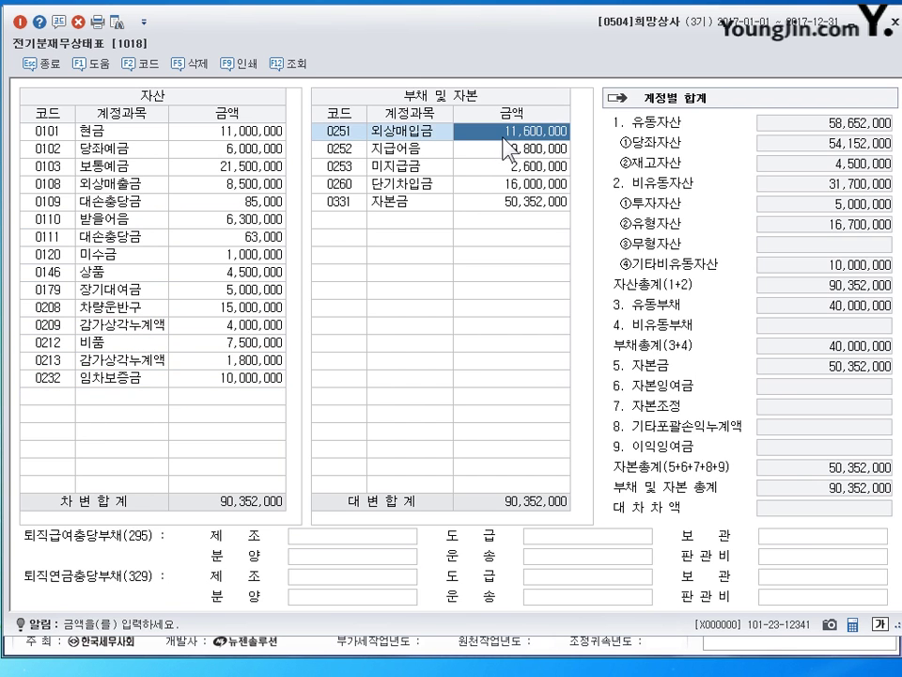
key(Down)
key(Down)
key(Down)
key(Down)
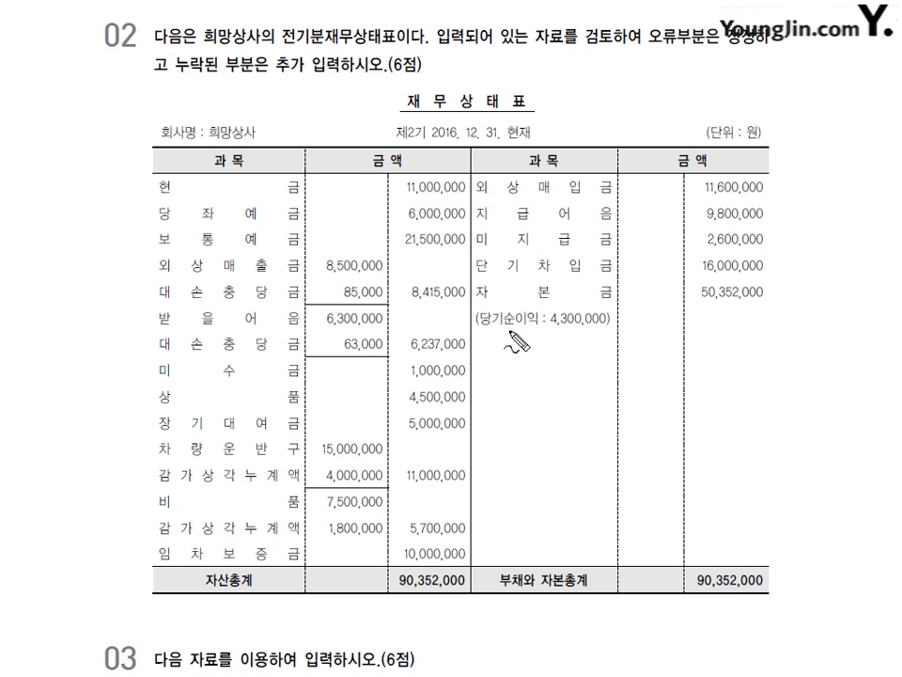
Circle 당기순이익 4,300,000 and the 자본금 line in red on the problem sheet.
mouse_move(609, 322)
mouse_down()
mouse_move(573, 324)
mouse_move(563, 314)
mouse_move(596, 326)
mouse_move(590, 333)
mouse_up()
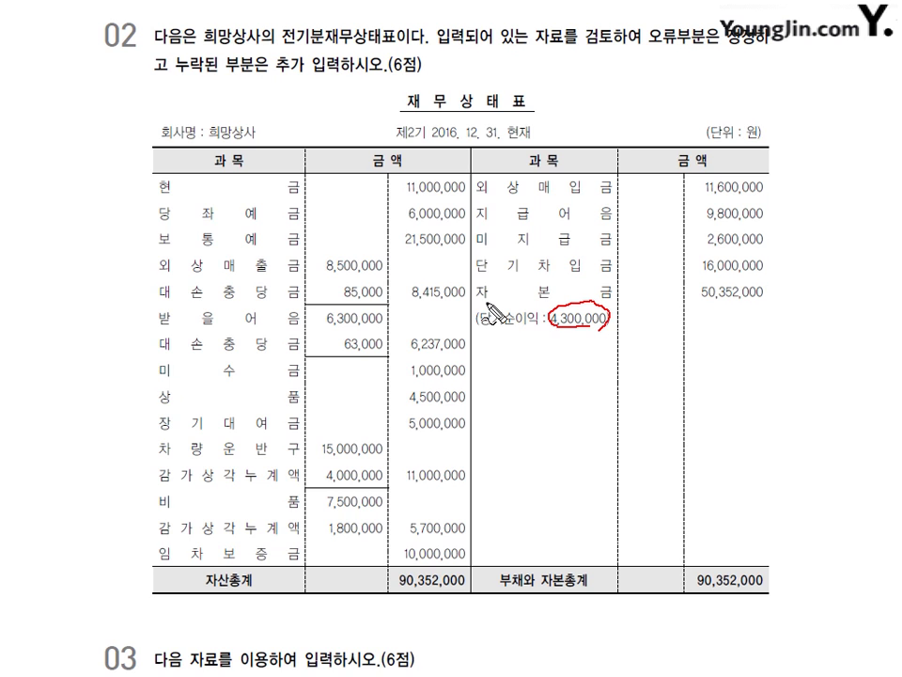
mouse_move(481, 303)
mouse_down()
mouse_move(608, 299)
mouse_move(515, 282)
mouse_move(481, 287)
mouse_move(479, 299)
mouse_up()
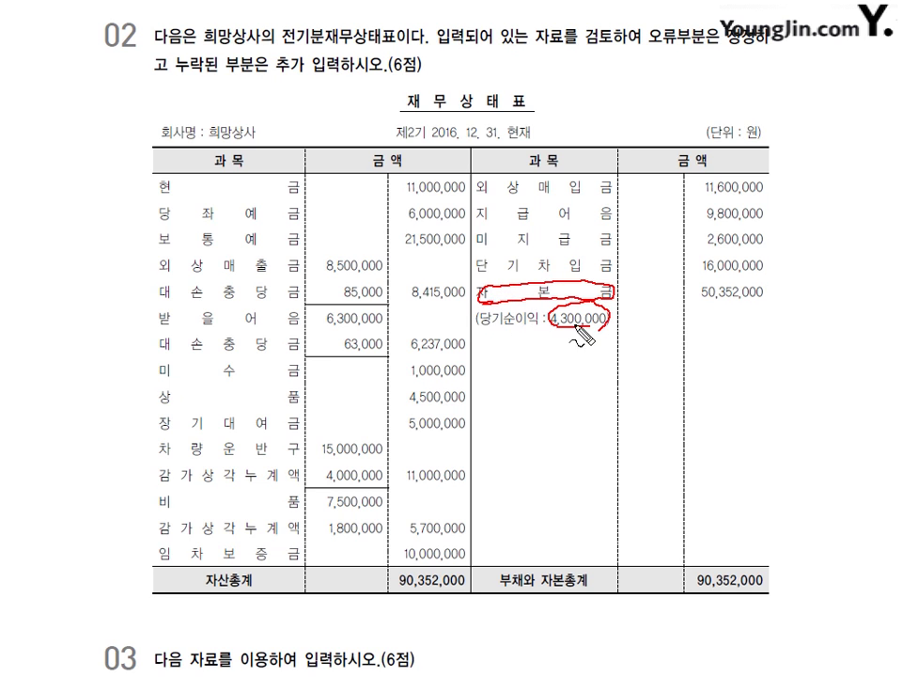
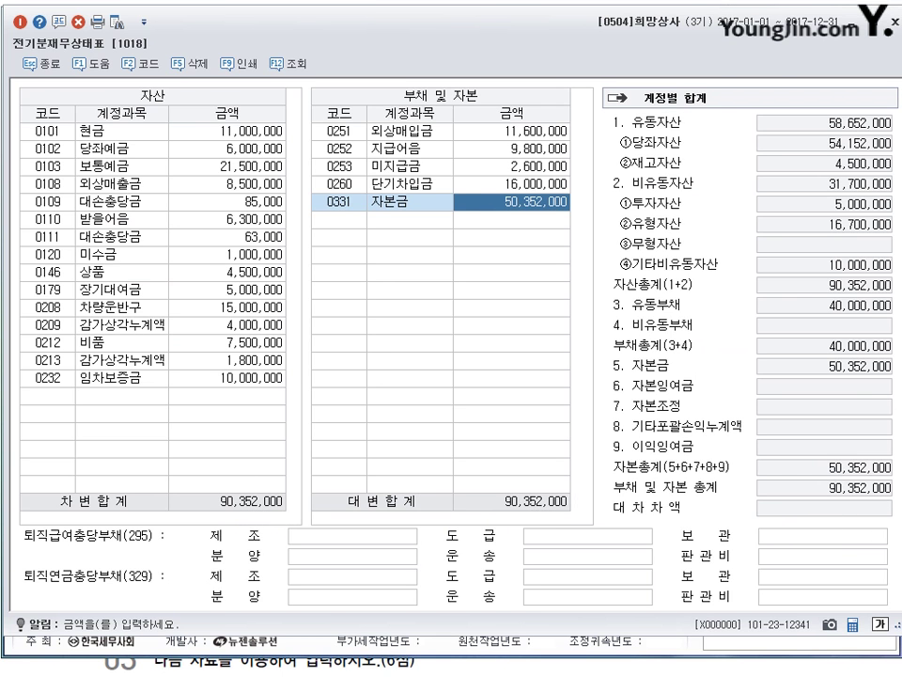
Close the 90,352,000 prior-period balance sheet and bring up the textbook's Problem 02 page.
click(888, 21)
click(883, 19)
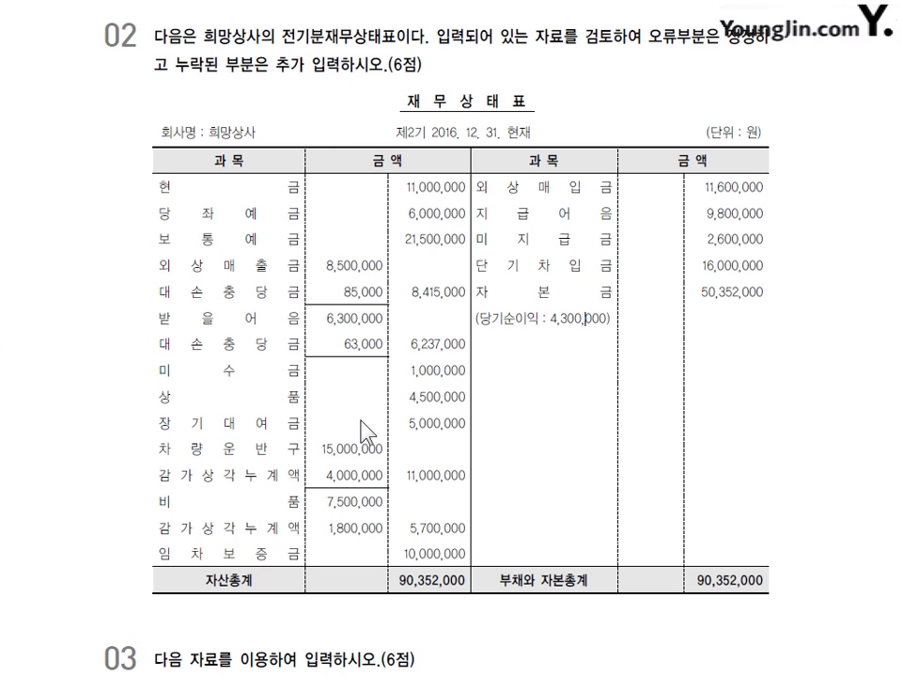
Annotate exercise 03's task (code 144, 선급임차료, type 일반, memo 1), clear it, then return to KcLep.
scroll(376, 413, down, 5)
scroll(374, 406, up, 3)
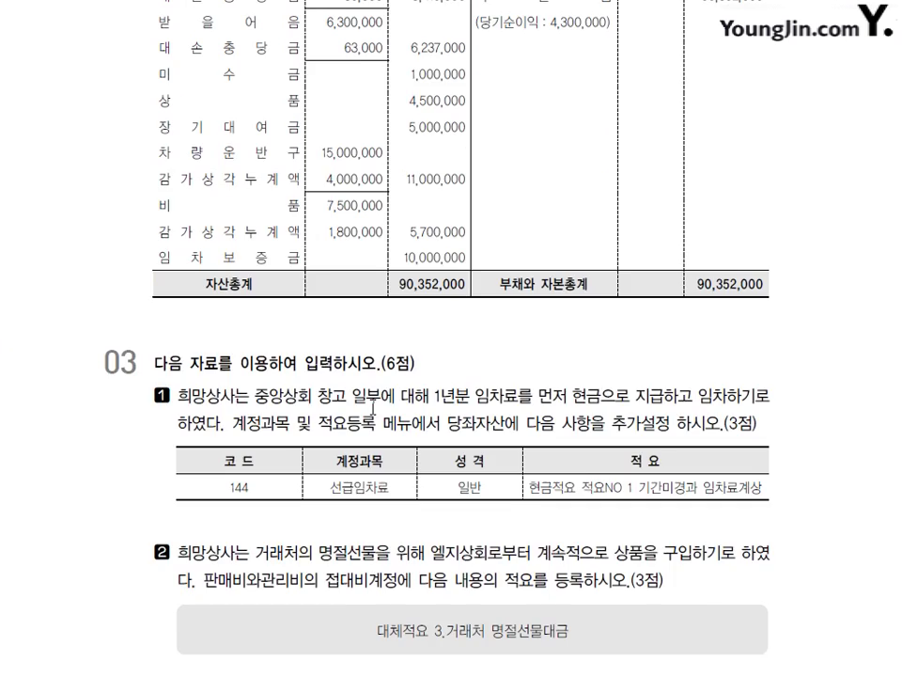
scroll(380, 396, down, 2)
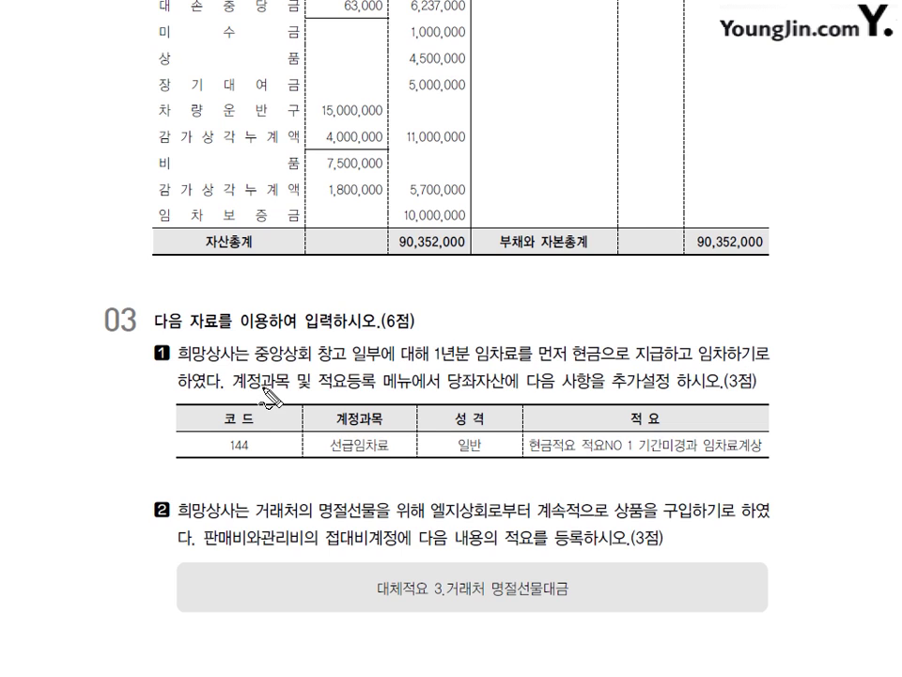
drag(238, 392, 437, 404)
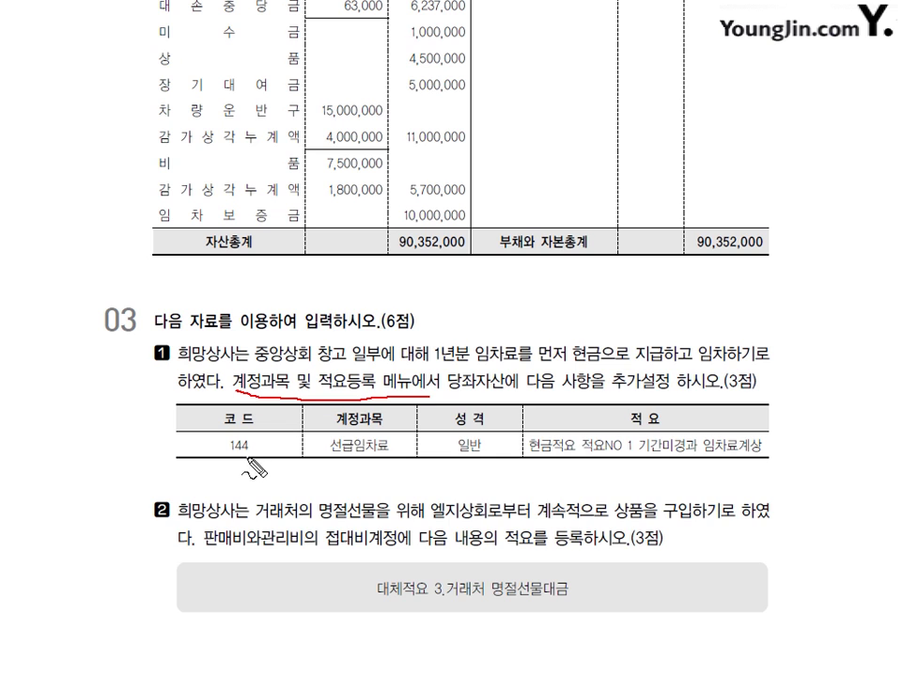
mouse_move(250, 454)
mouse_down()
mouse_move(223, 456)
mouse_move(241, 462)
mouse_up()
mouse_move(374, 437)
mouse_down()
mouse_move(338, 443)
mouse_move(383, 460)
mouse_up()
mouse_move(475, 433)
mouse_down()
mouse_move(458, 457)
mouse_move(490, 440)
mouse_move(643, 457)
mouse_move(641, 442)
mouse_move(676, 461)
mouse_move(703, 458)
mouse_up()
drag(716, 459, 742, 457)
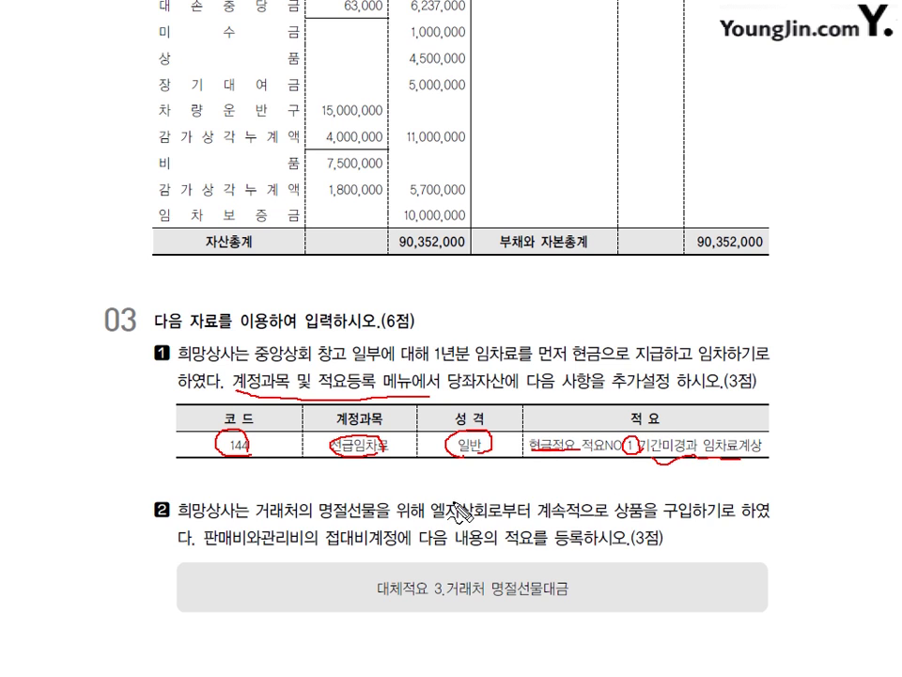
key(Escape)
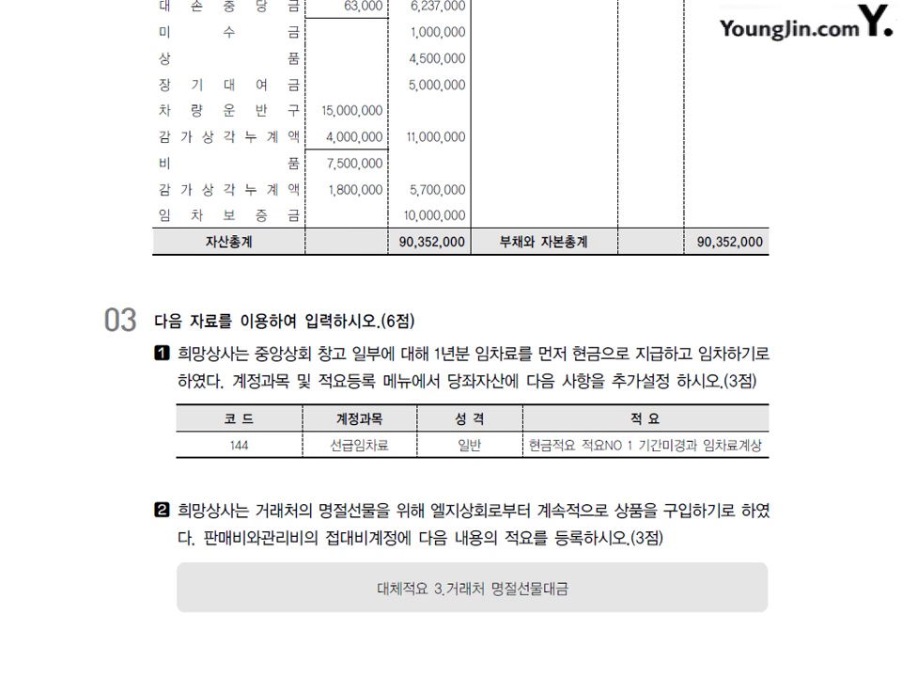
key(alt+Tab)
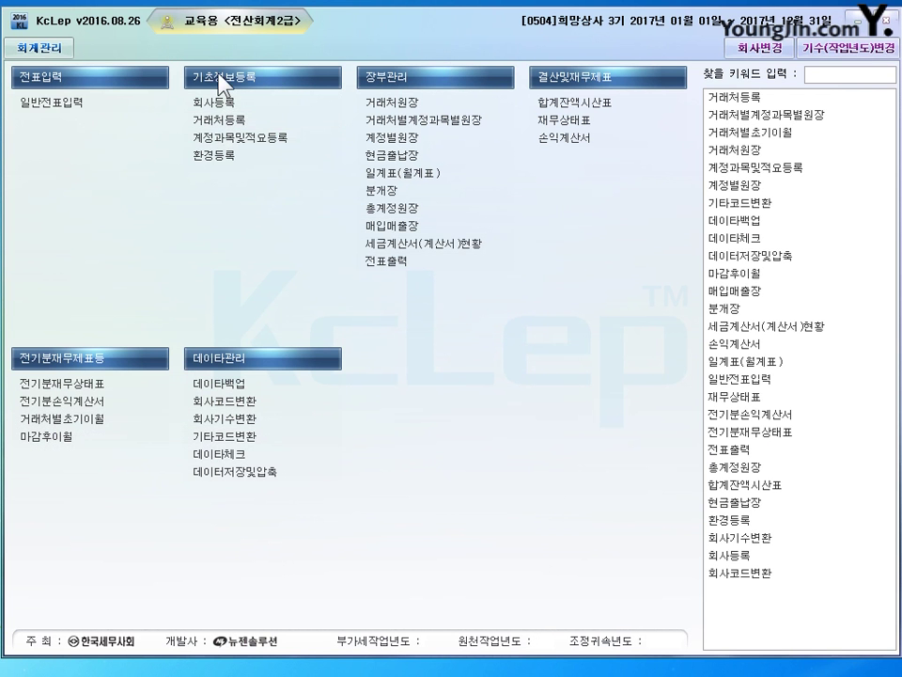
Open 계정과목및적요등록 and browse accounts 0101 현금 and 0102 당좌예금.
click(211, 137)
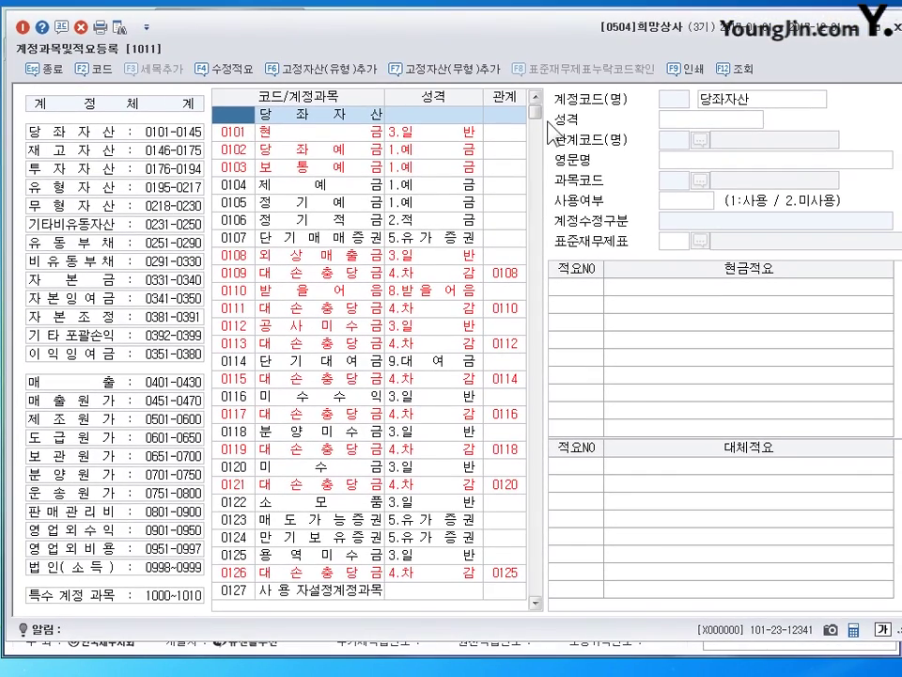
mouse_move(535, 117)
mouse_down()
mouse_move(537, 186)
mouse_move(540, 120)
mouse_up()
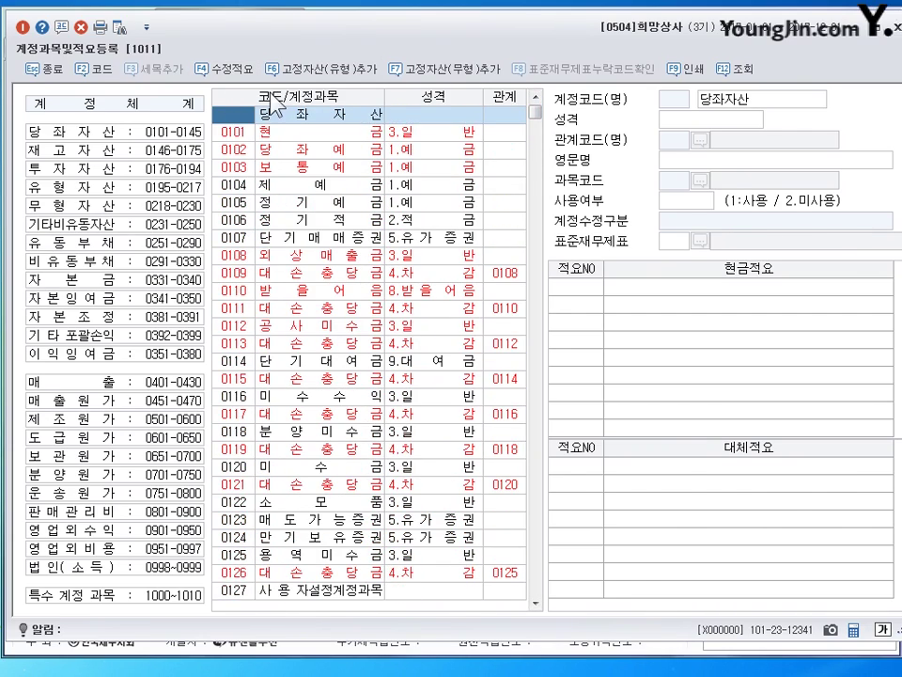
click(234, 137)
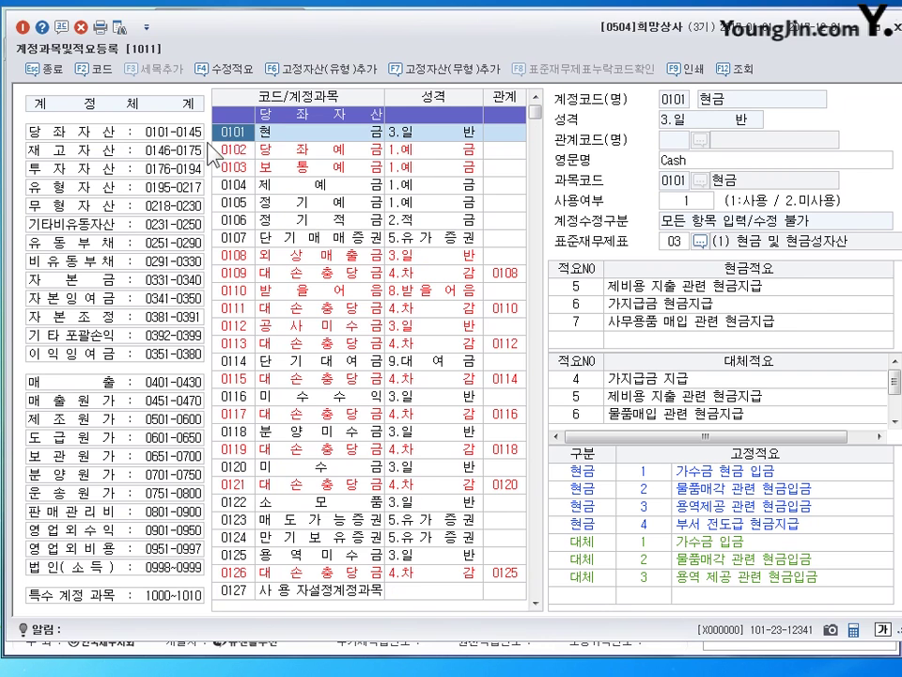
key(Up)
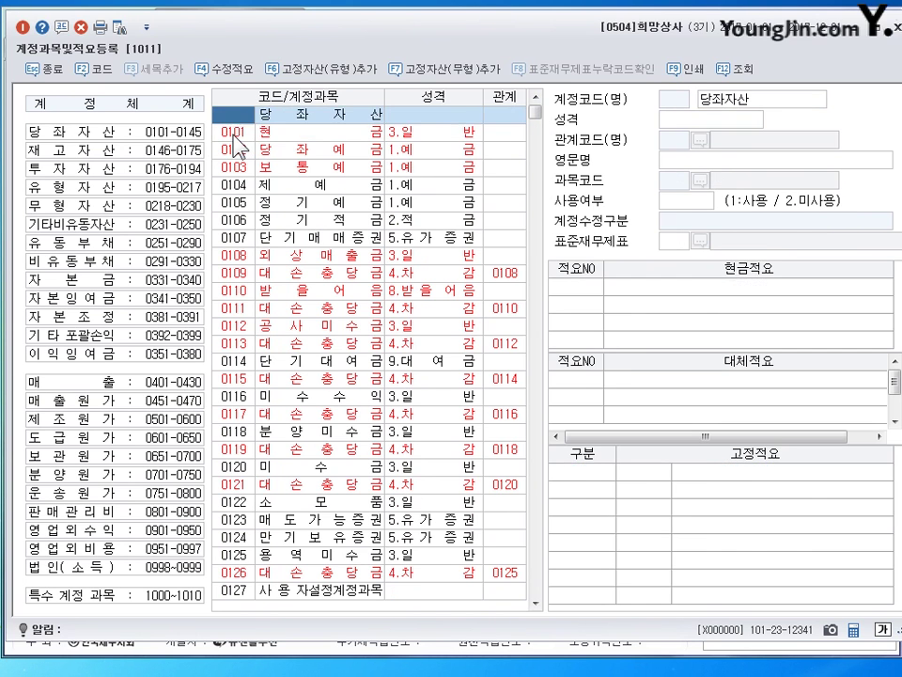
key(Down)
key(Down)
key(Up)
key(Down)
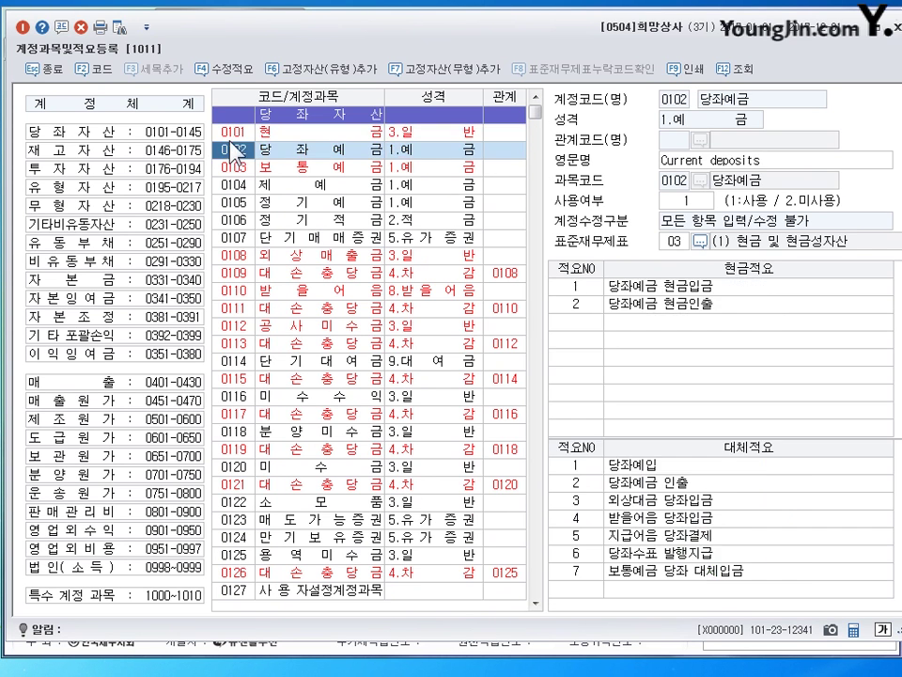
key(Up)
Jump to account 0144 and select its 사용자설정계정과목 name for renaming.
text(0144)
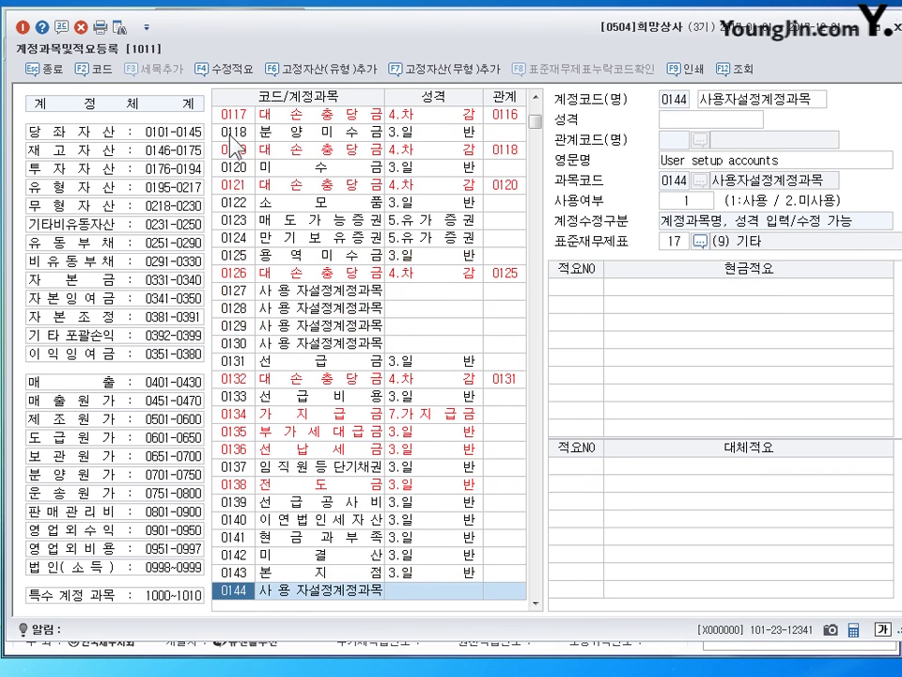
scroll(243, 282, down, 4)
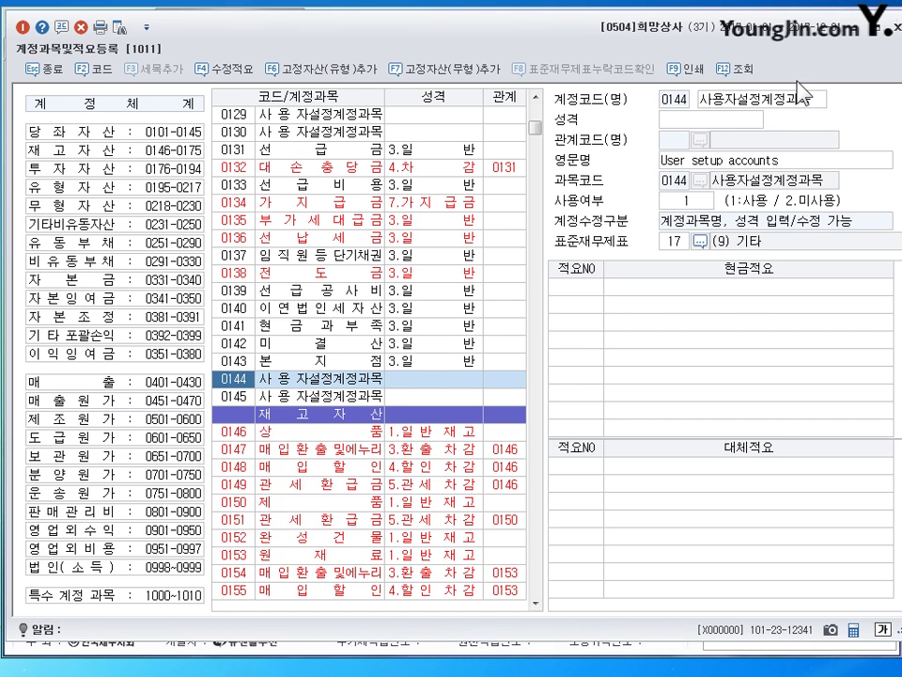
click(733, 103)
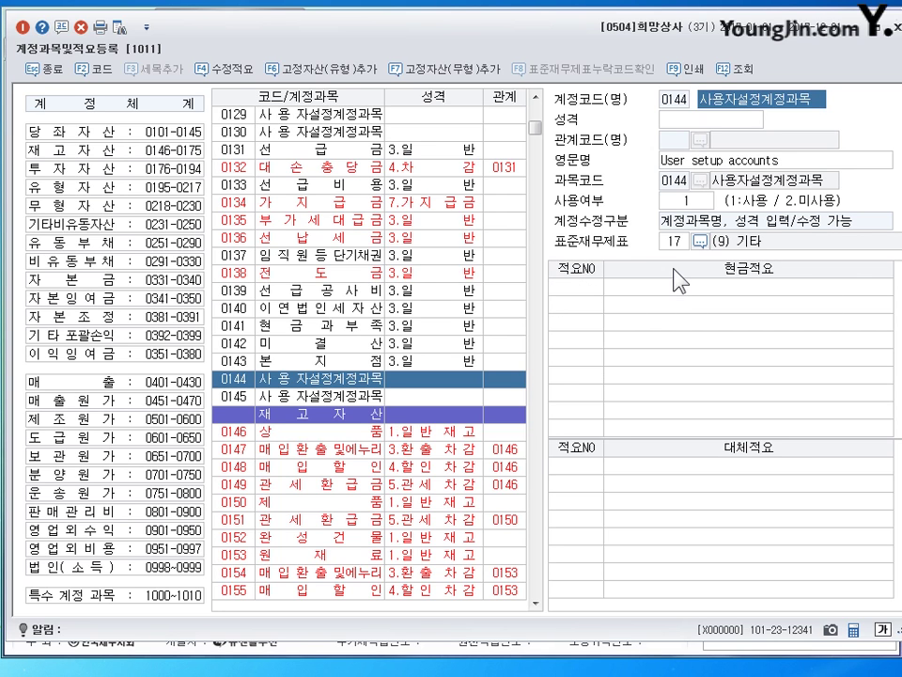
Rename account 0144 to 선급임차료 with account type 3.일반.
text(서급입찰)
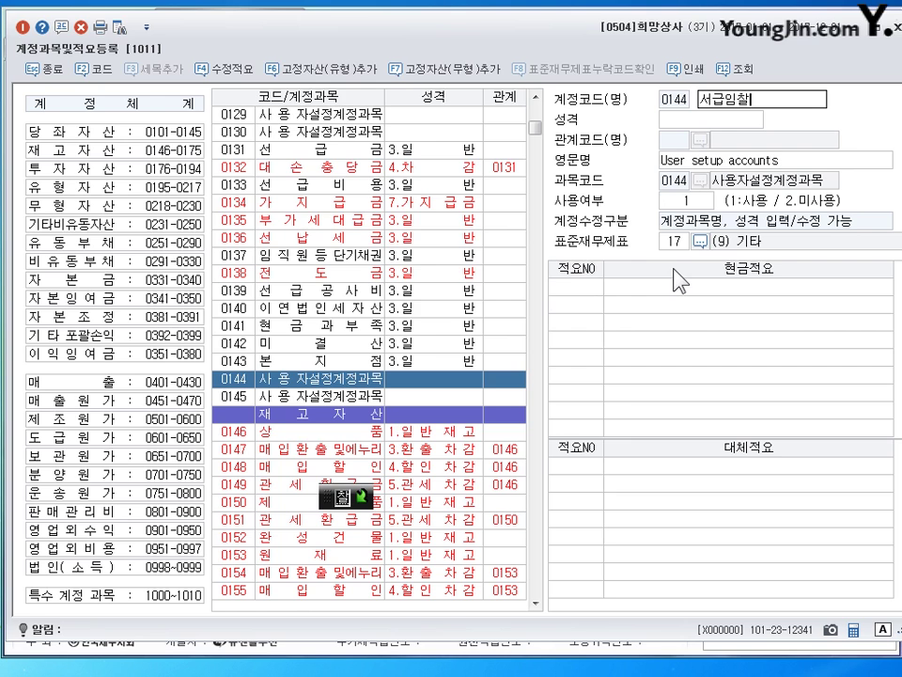
text(ㄹ)
key(BackSpace)
key(BackSpace)
key(BackSpace)
key(BackSpace)
key(BackSpace)
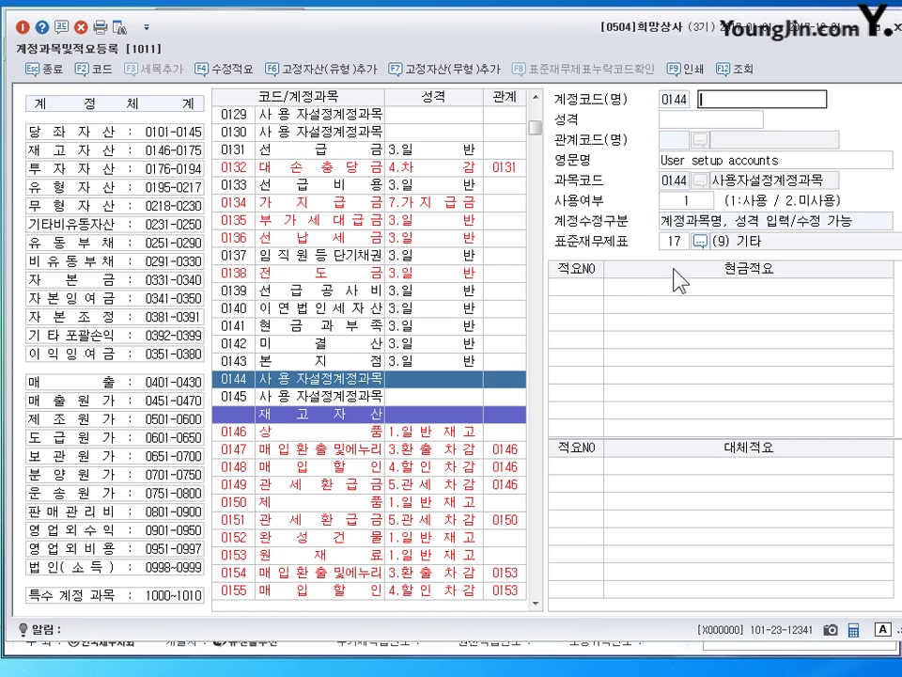
text(선급입찰)
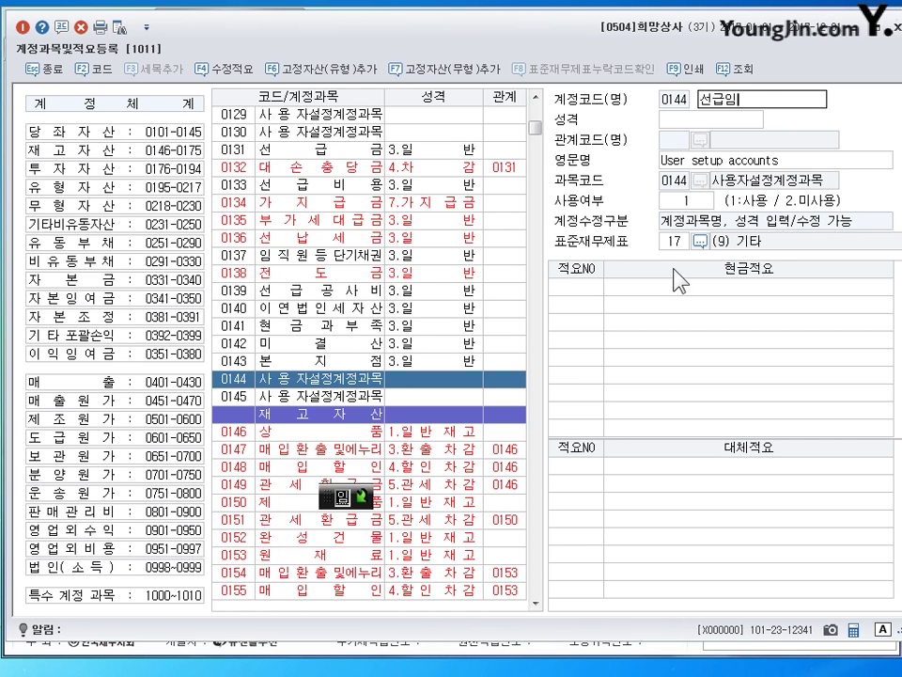
text(료)
key(Return)
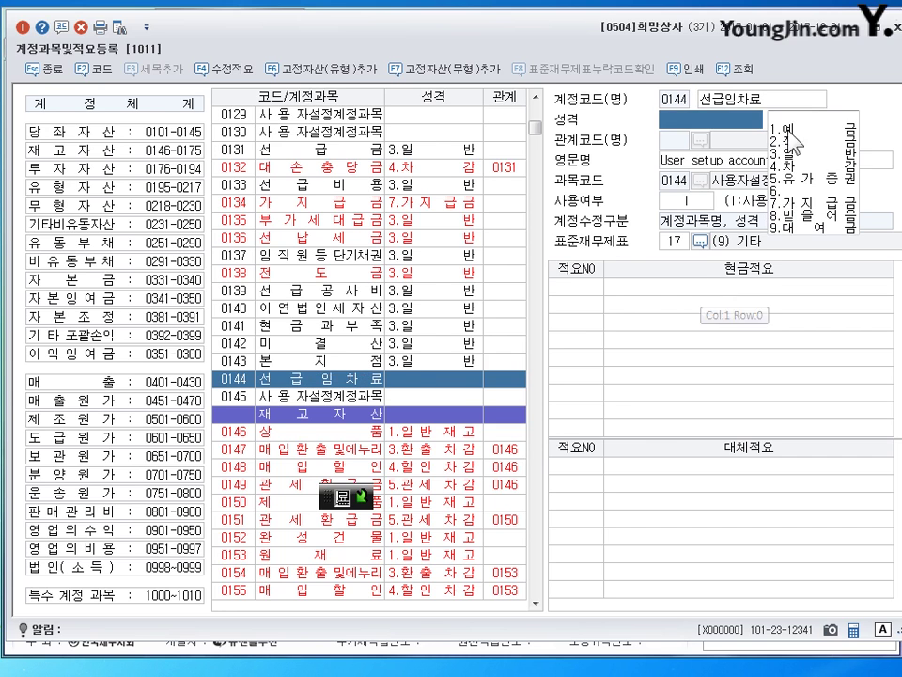
click(795, 156)
Add cash memo 1 '기간미경과 임차료계상' to account 0144.
click(584, 293)
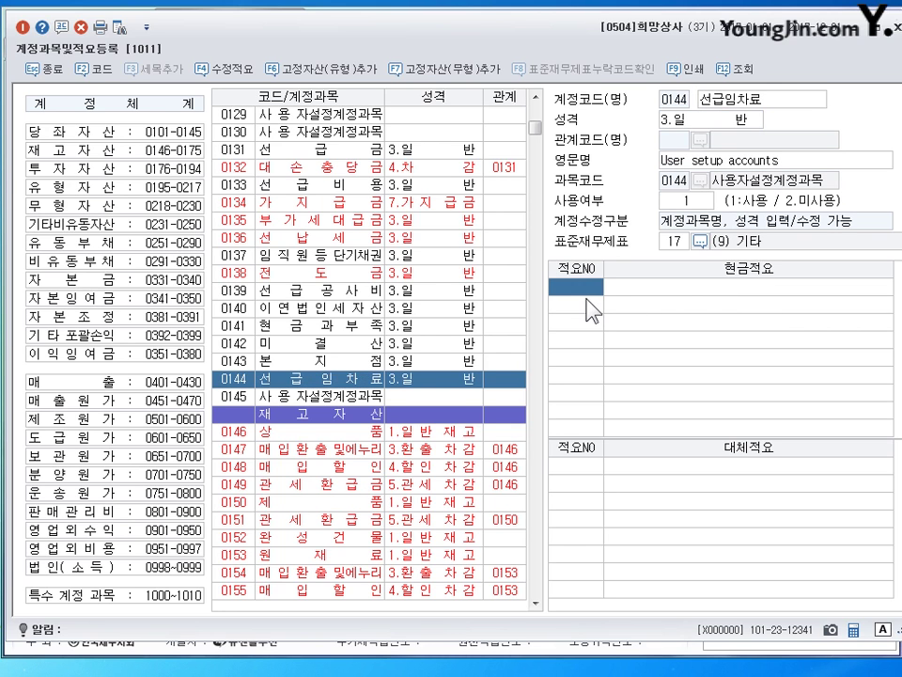
text(1)
key(Return)
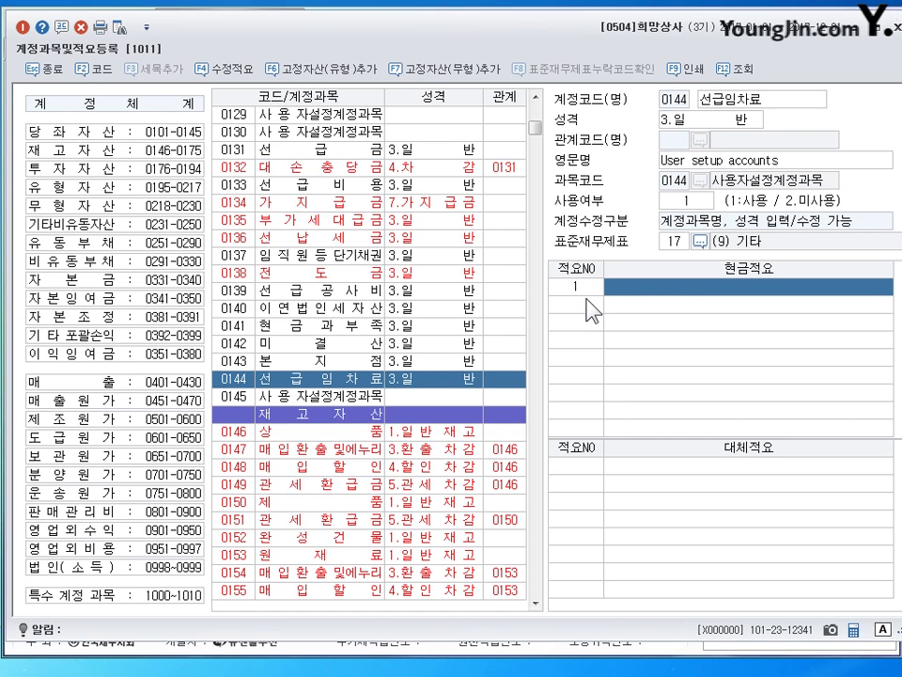
text(기간)
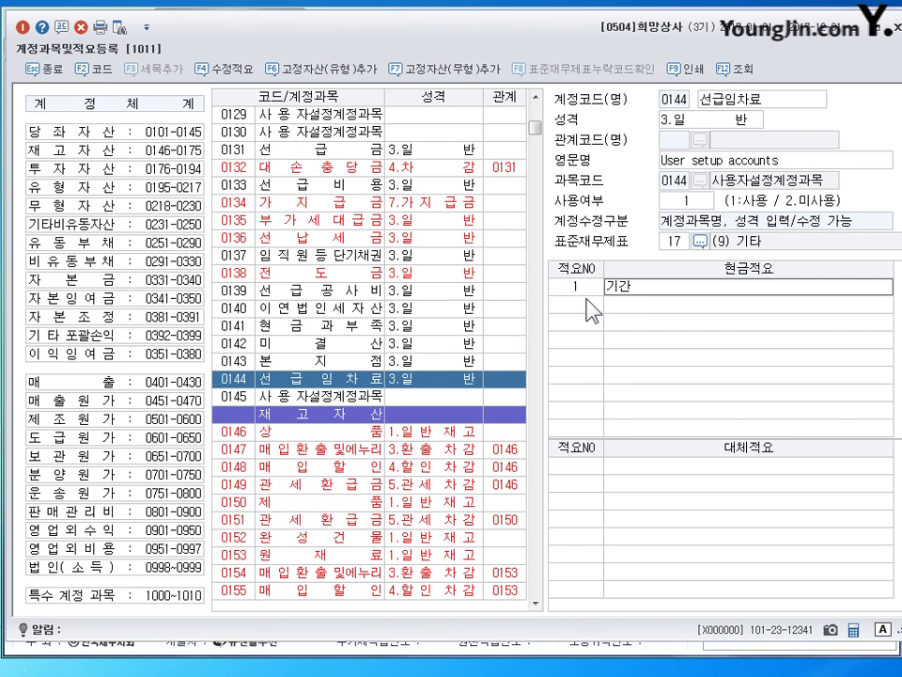
text(미경과)
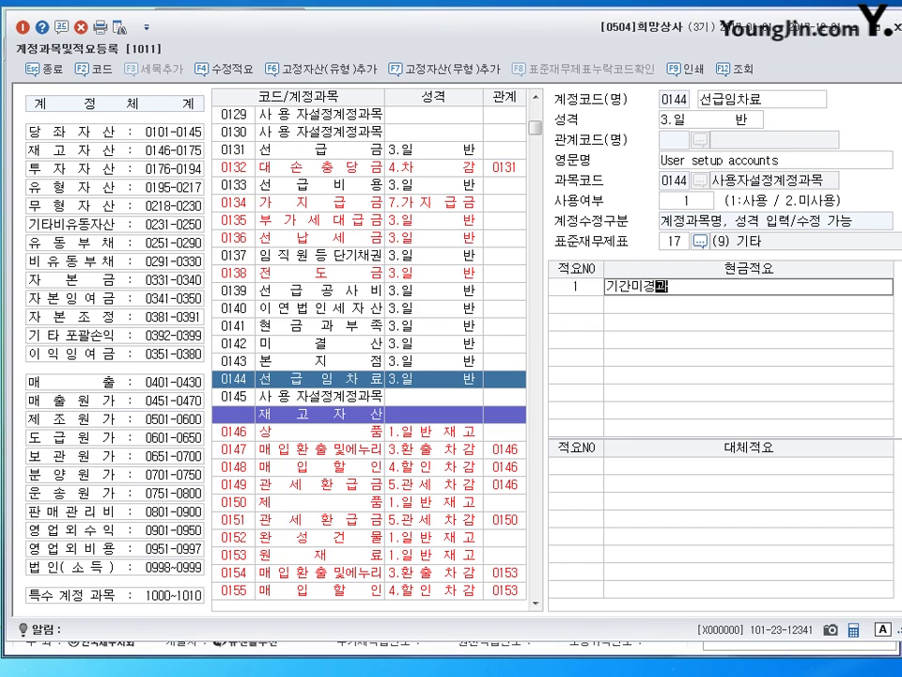
text( 임차료계상)
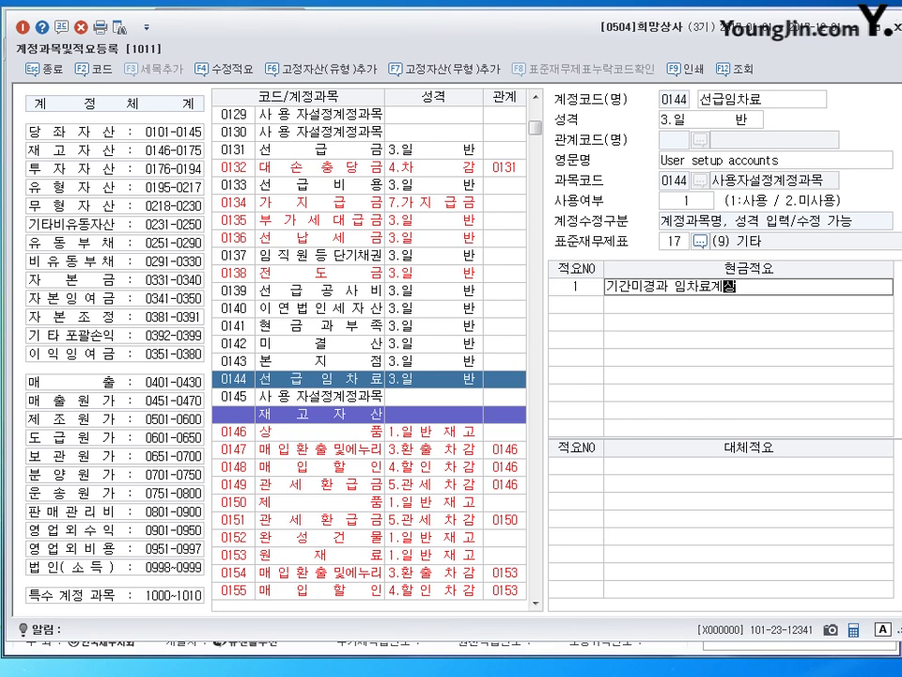
click(588, 301)
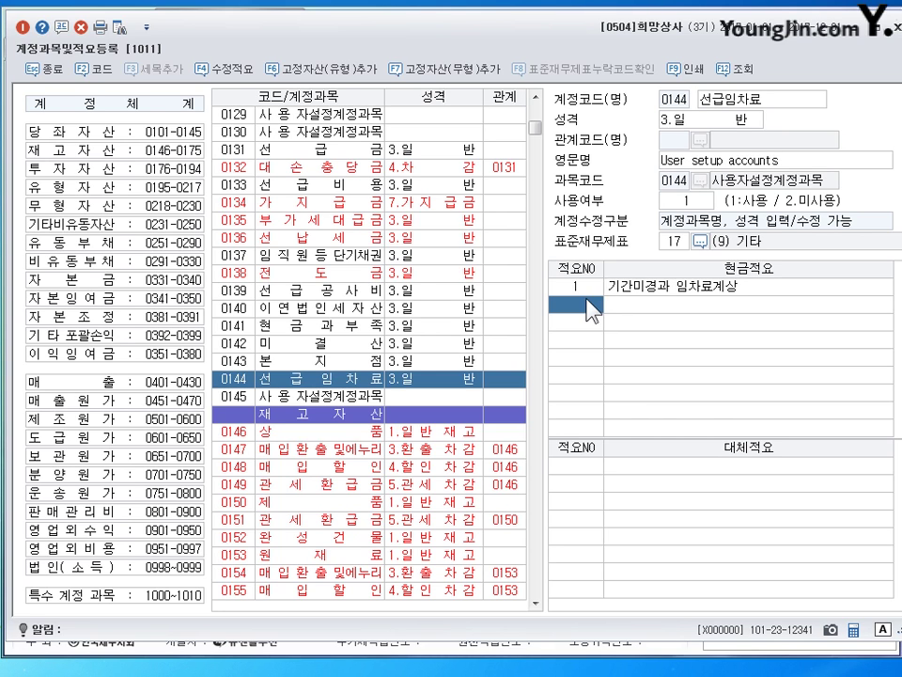
click(635, 291)
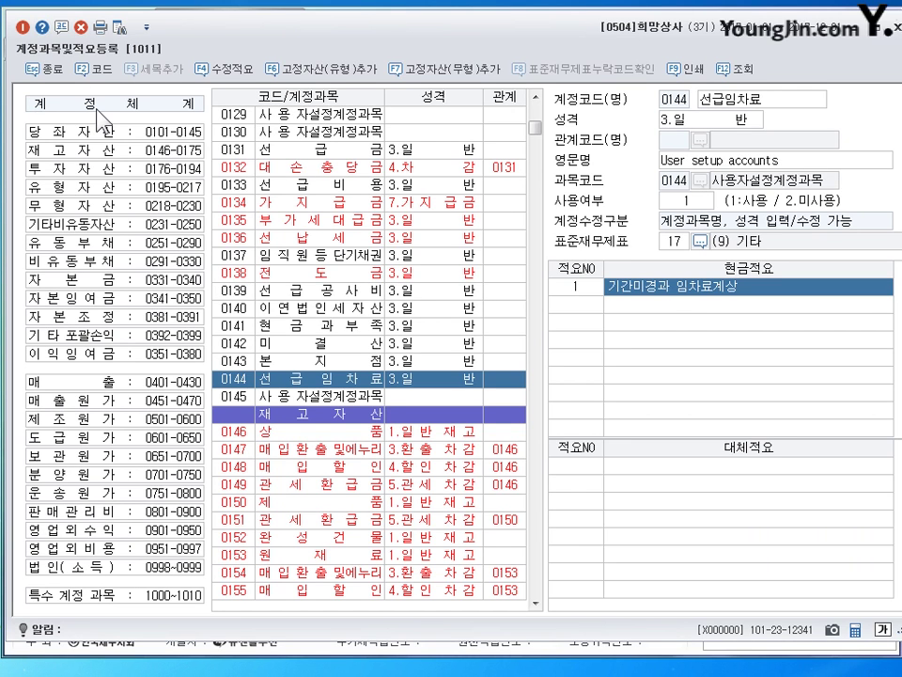
Under 판매관리비, add alternate memo 3 '거래처 명절선물대금' to account 0813 접대비.
click(67, 512)
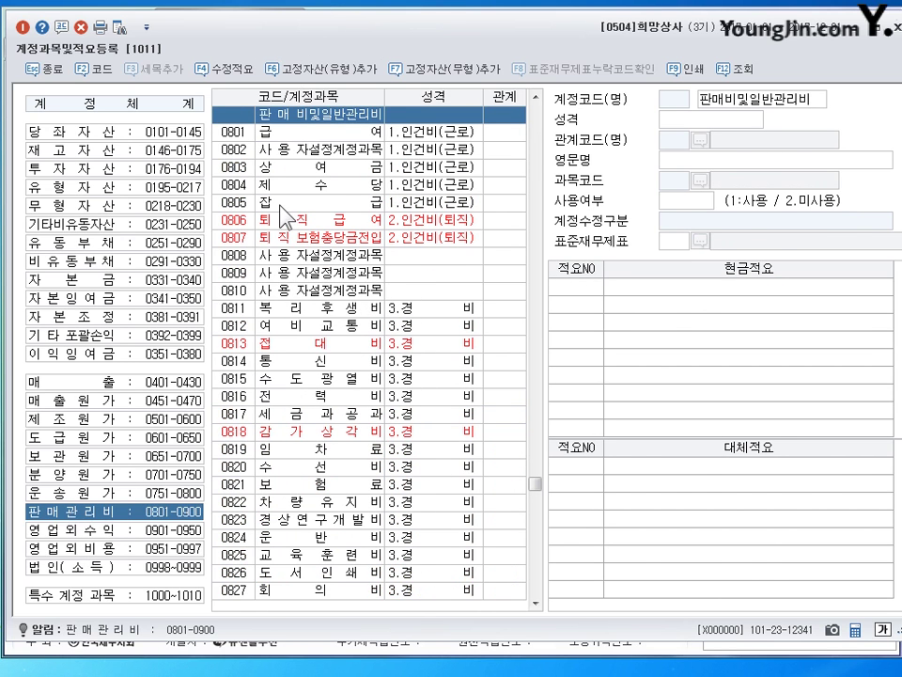
click(313, 344)
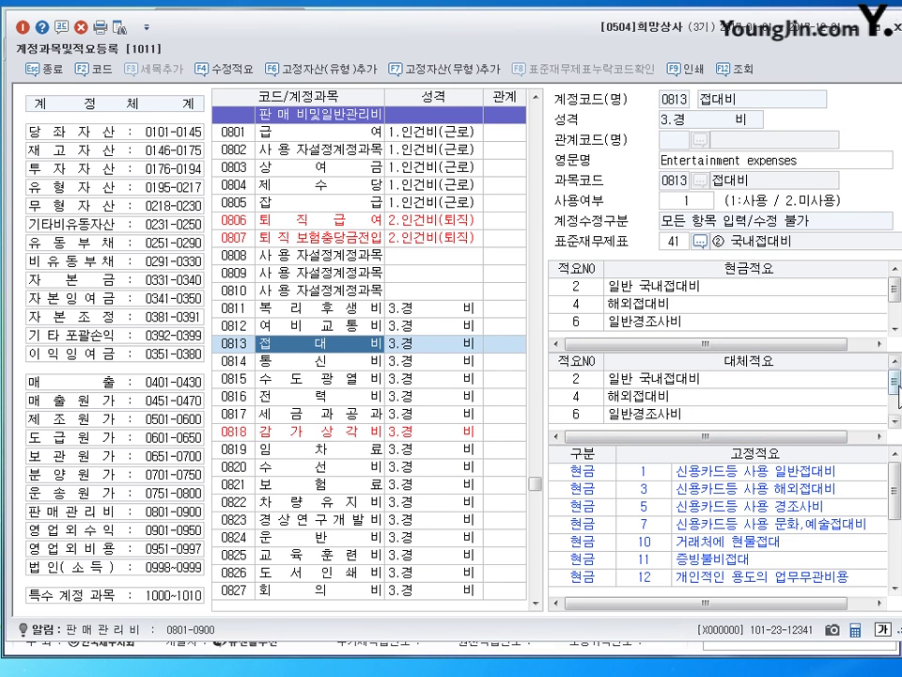
scroll(592, 376, down, 1)
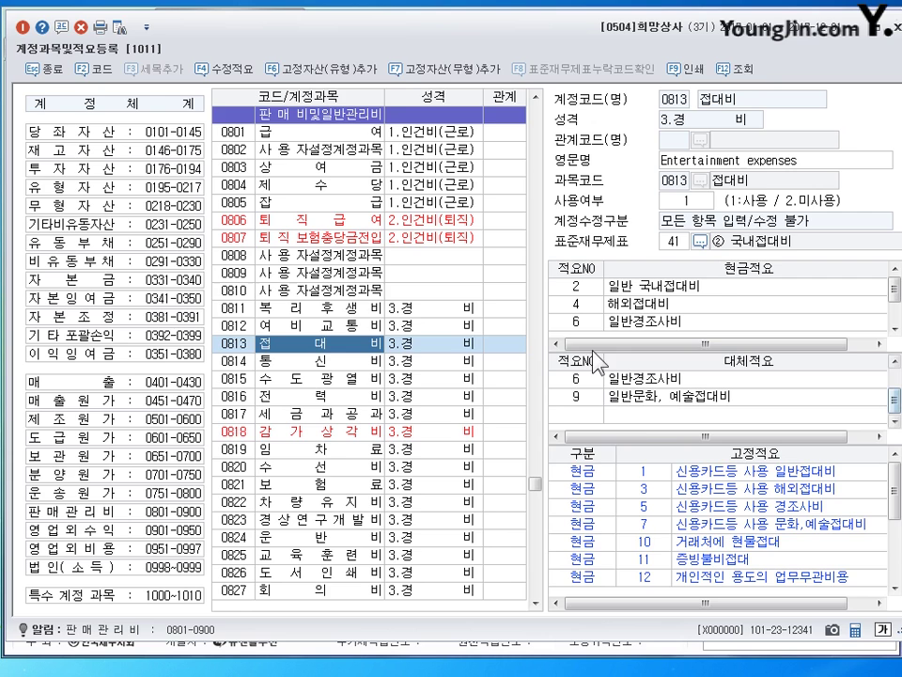
click(572, 414)
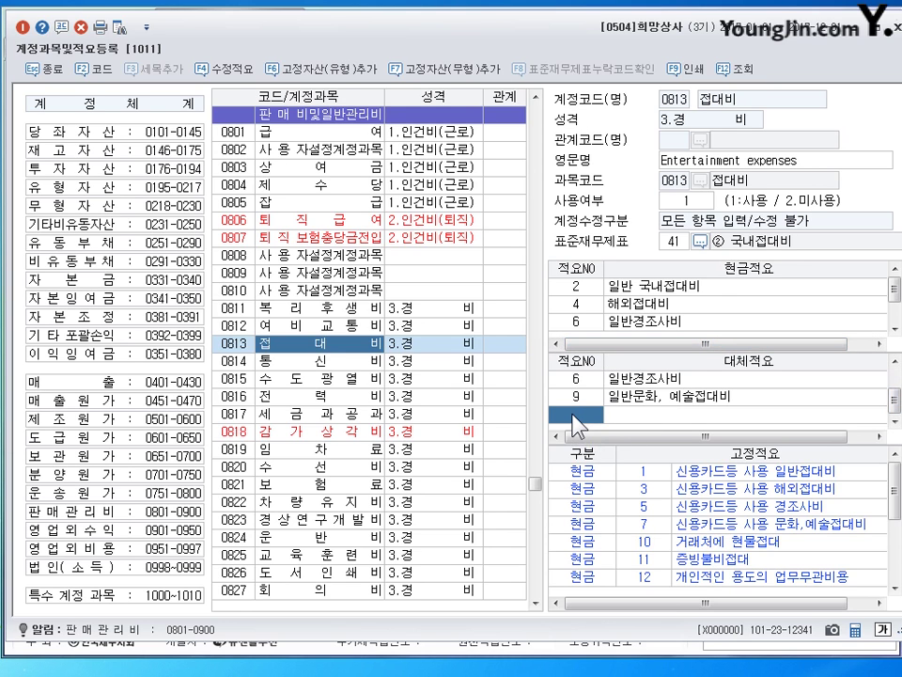
key(Return)
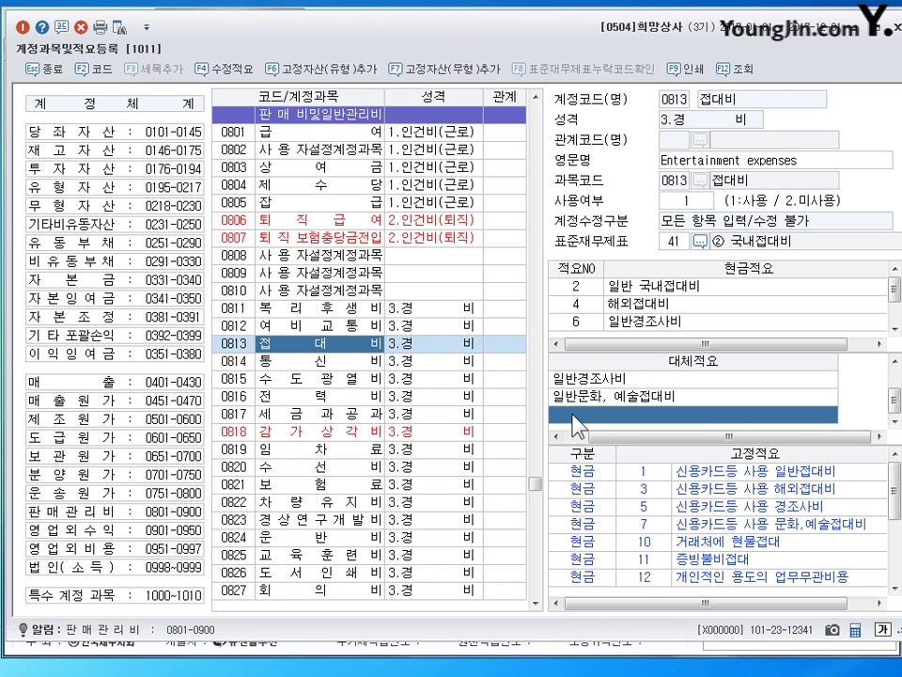
text(거래처 명절)
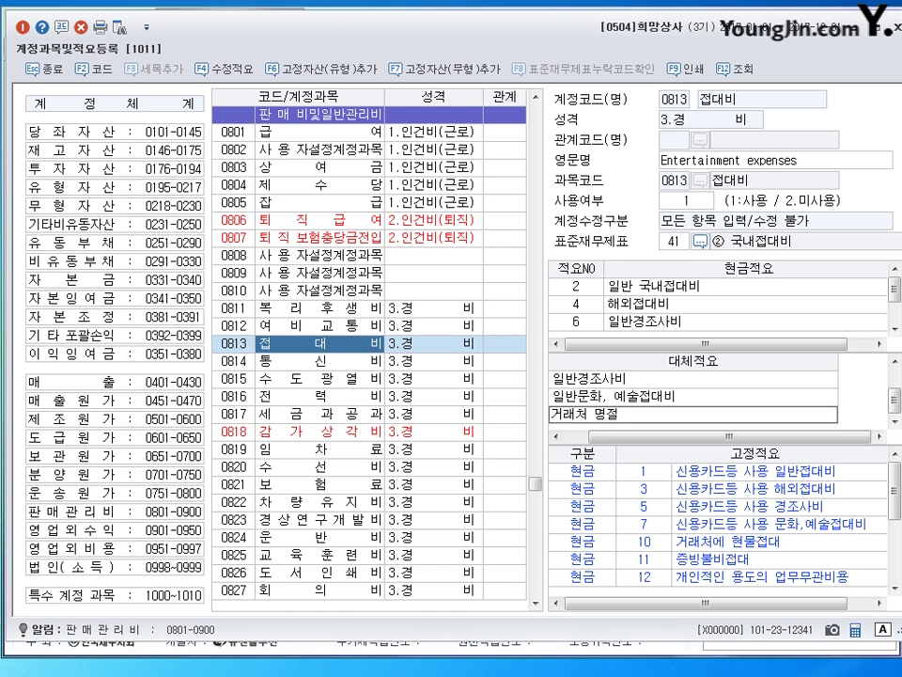
text(선물대)
key(Escape)
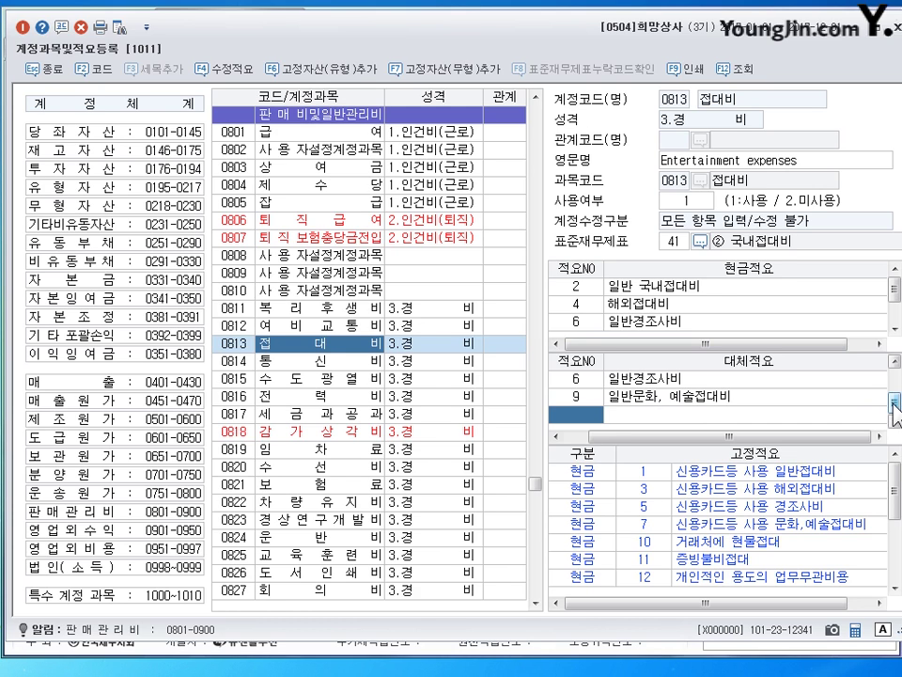
Verify memo 3 거래처 명절선물대금 now heads 접대비's 대체적요 list.
scroll(894, 404, up, 1)
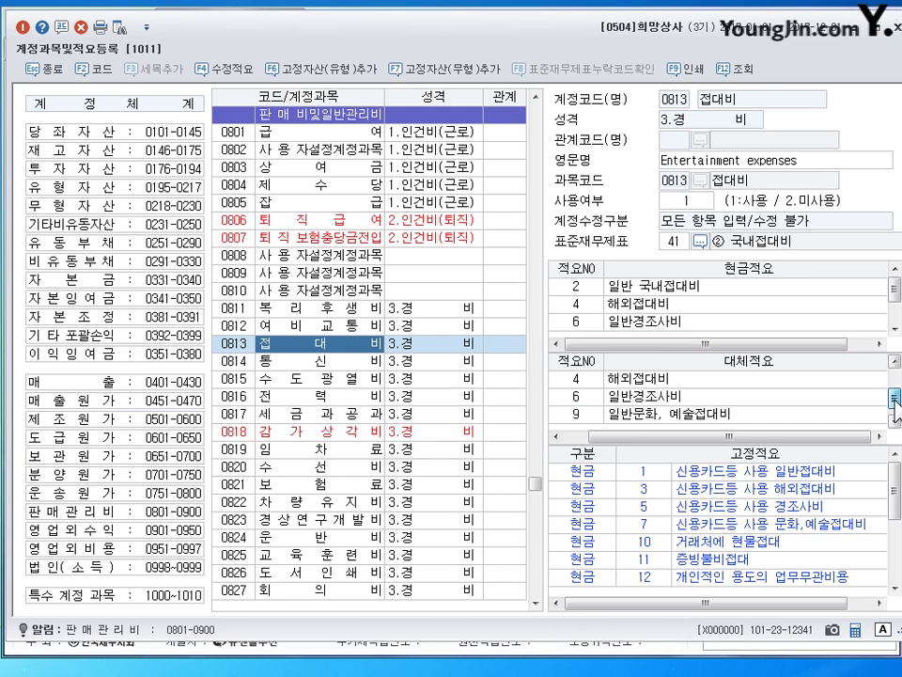
scroll(894, 404, up, 1)
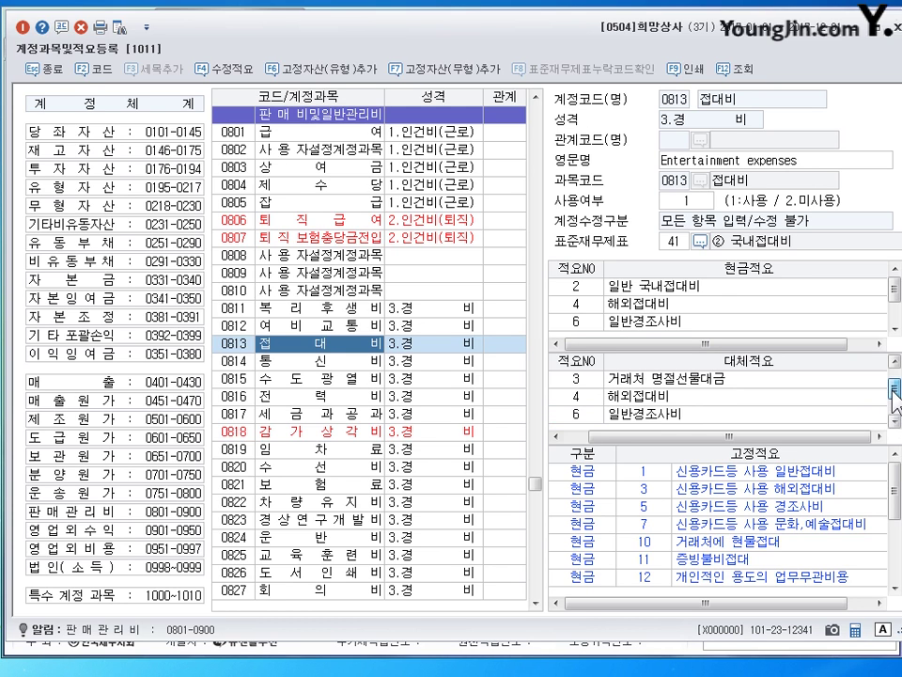
click(573, 379)
click(649, 381)
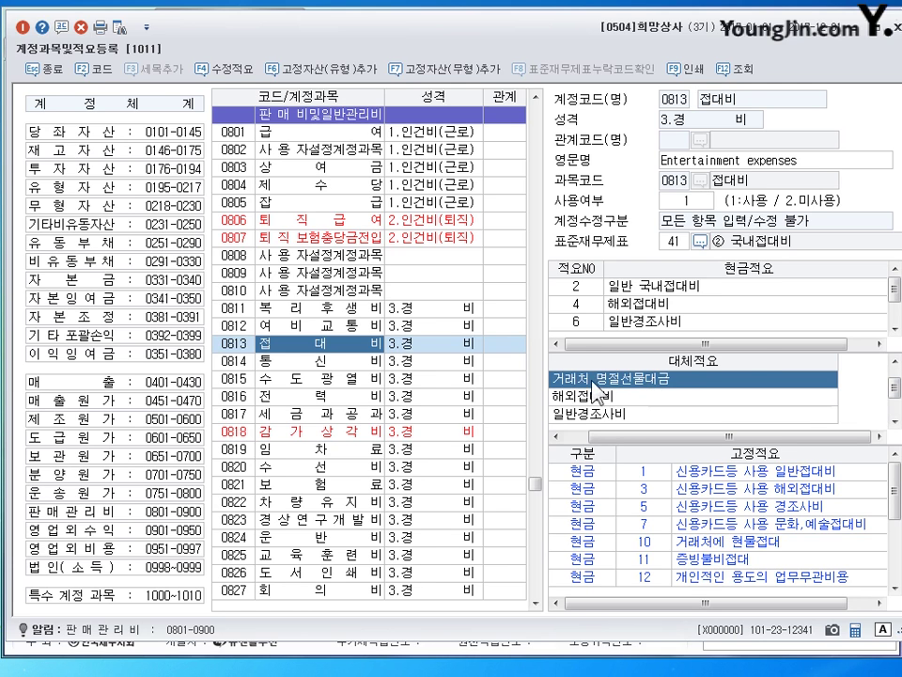
click(569, 435)
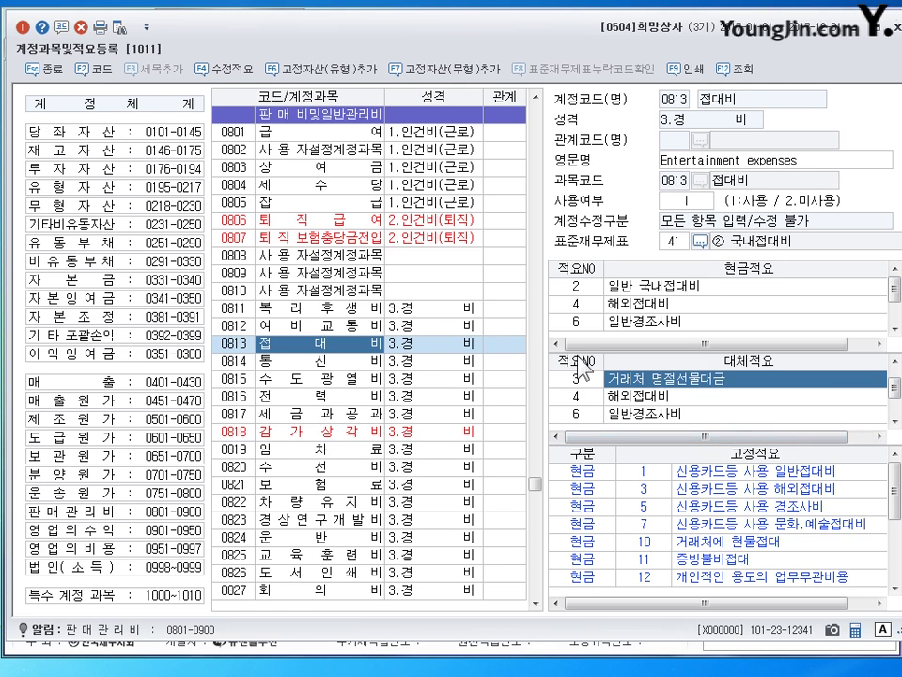
Close the account registry and scroll the textbook to Problem 04's 일반전표입력 transactions.
click(895, 28)
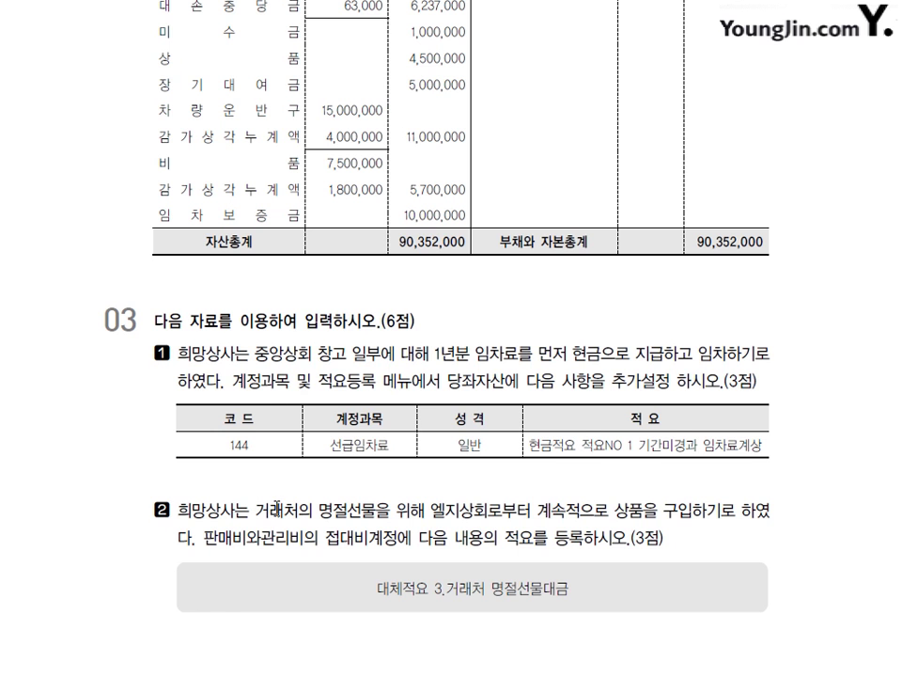
scroll(286, 539, down, 5)
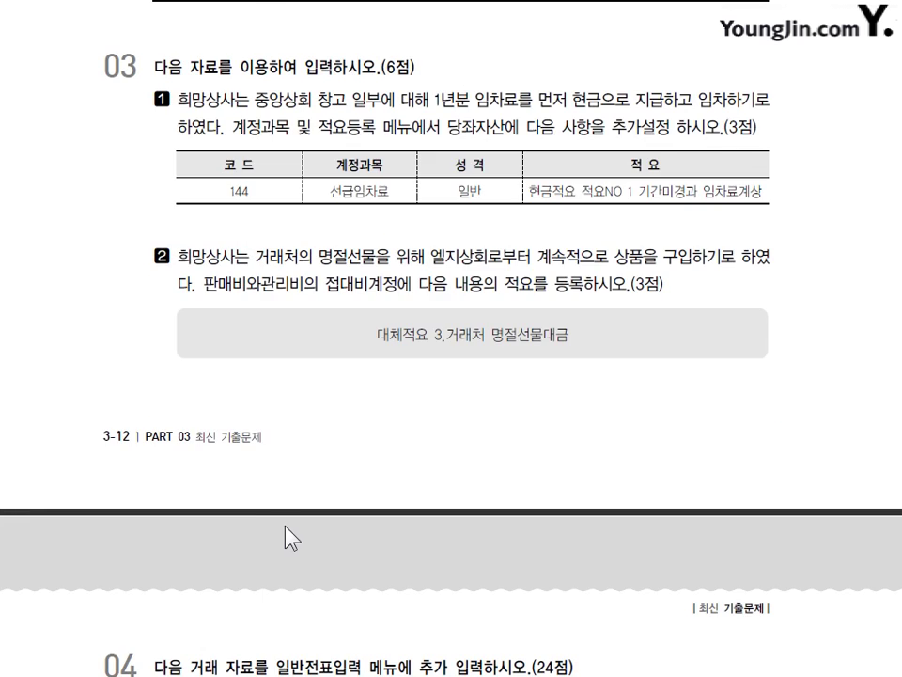
scroll(287, 538, down, 10)
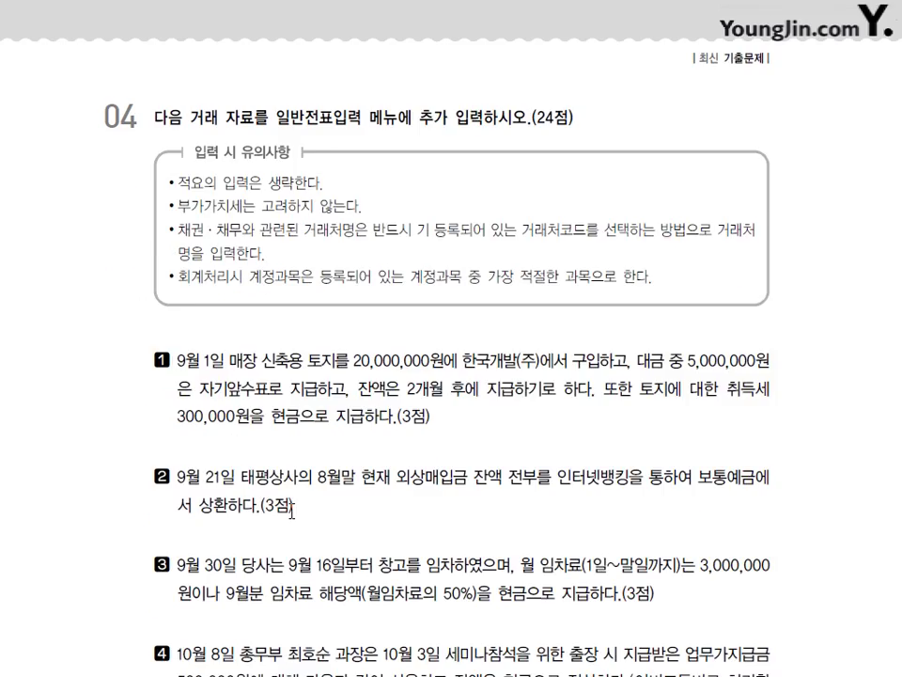
scroll(291, 511, down, 1)
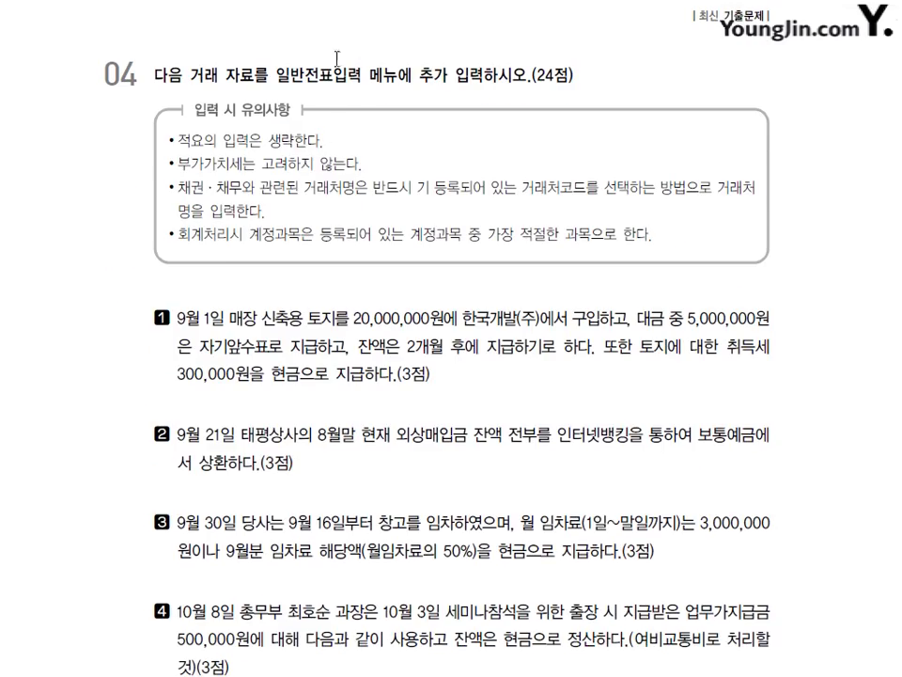
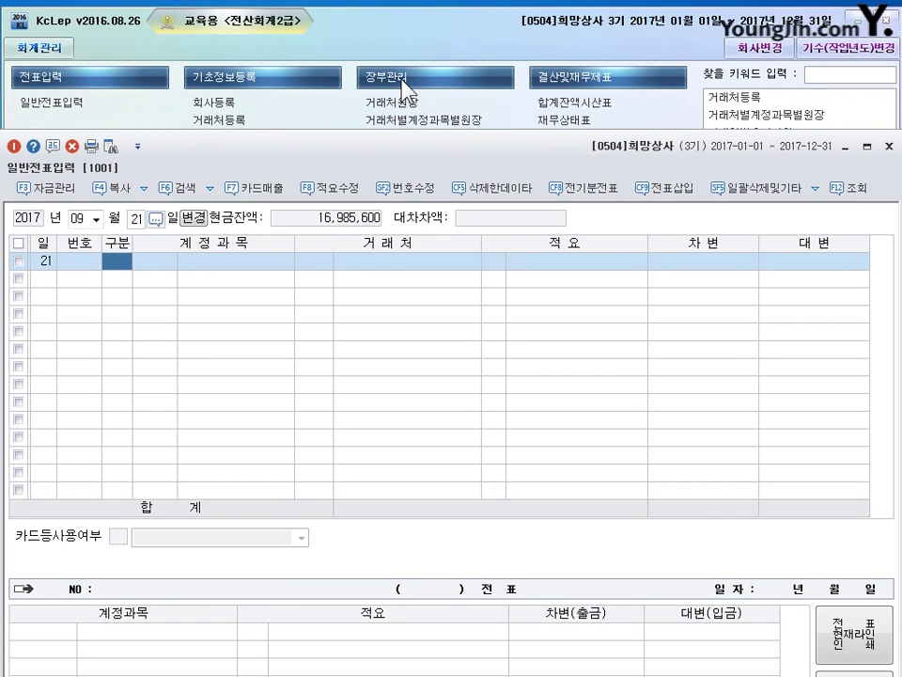
Open the customer ledger with the period set to 2017-08-31 through 2017-08-31.
click(416, 125)
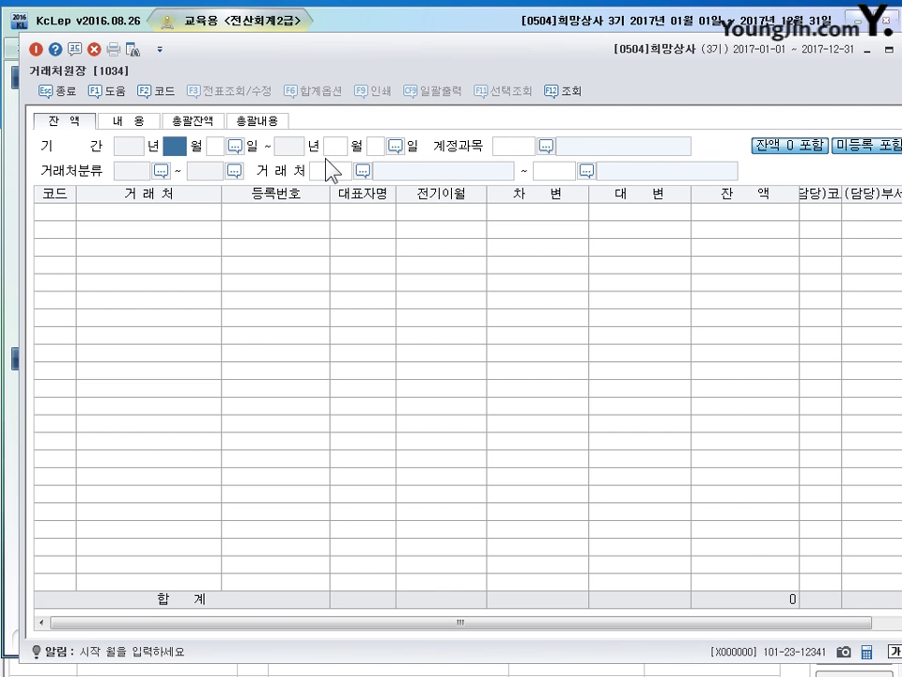
text(8)
key(Return)
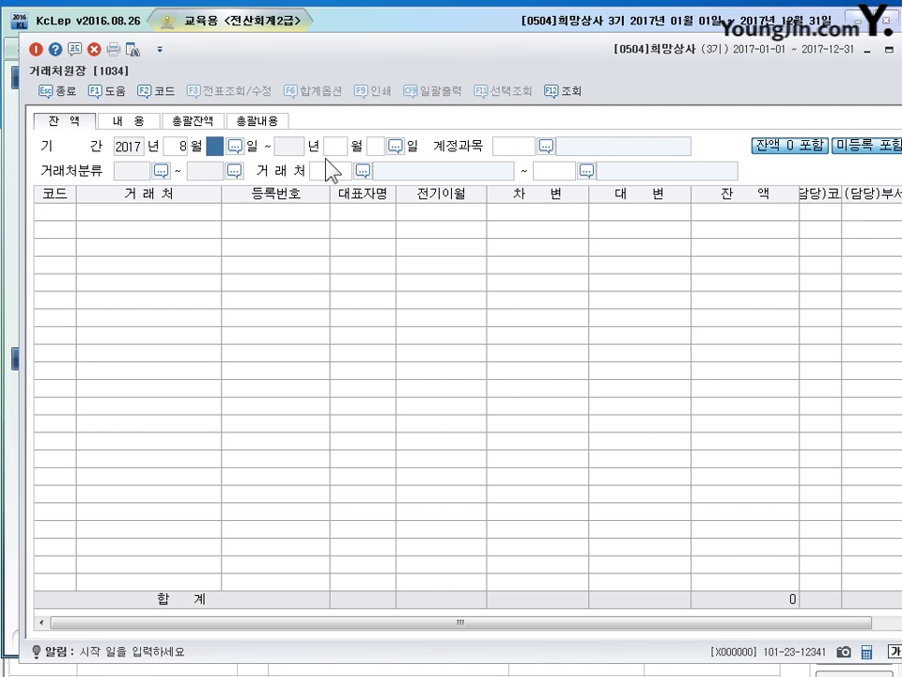
click(236, 147)
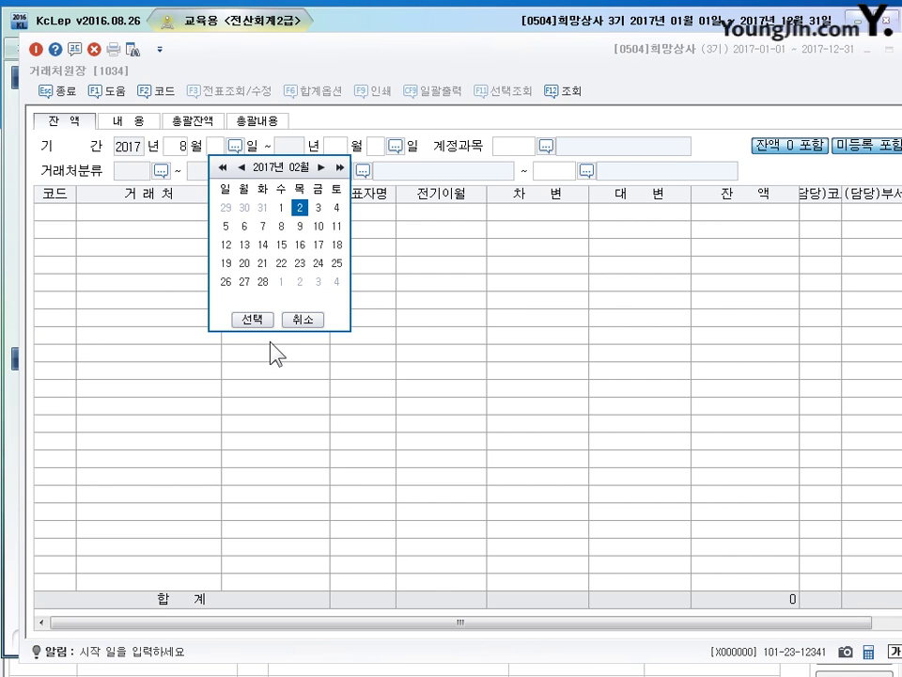
click(320, 166)
click(321, 166)
click(321, 166)
click(320, 166)
click(320, 166)
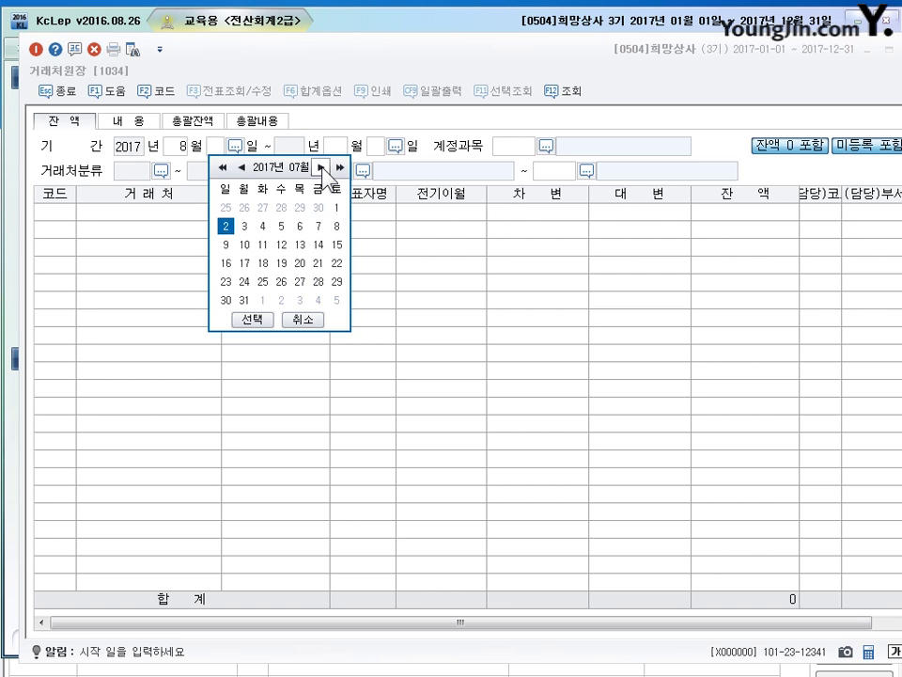
click(320, 166)
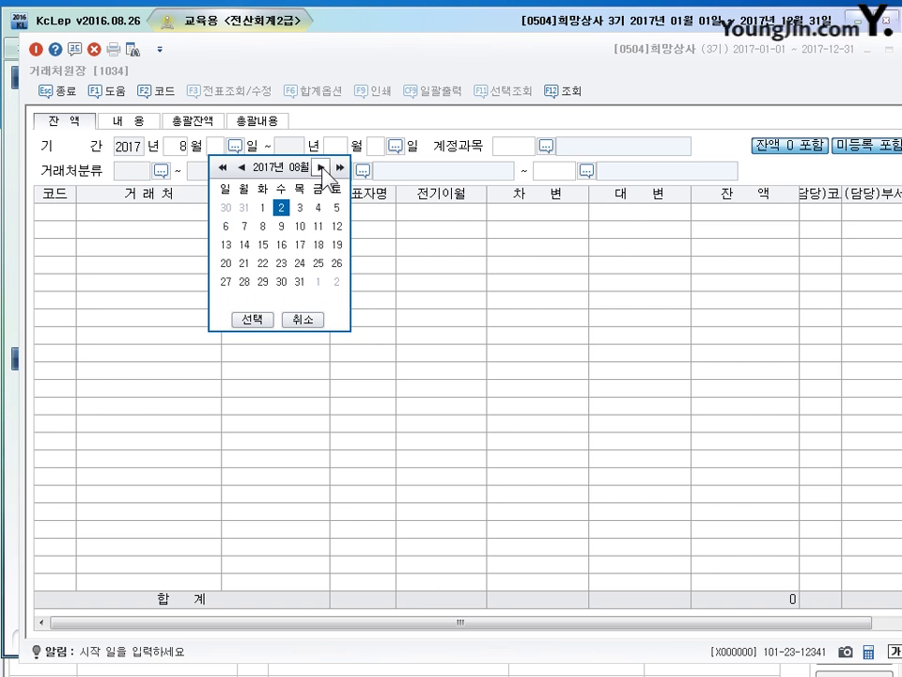
click(300, 282)
click(251, 320)
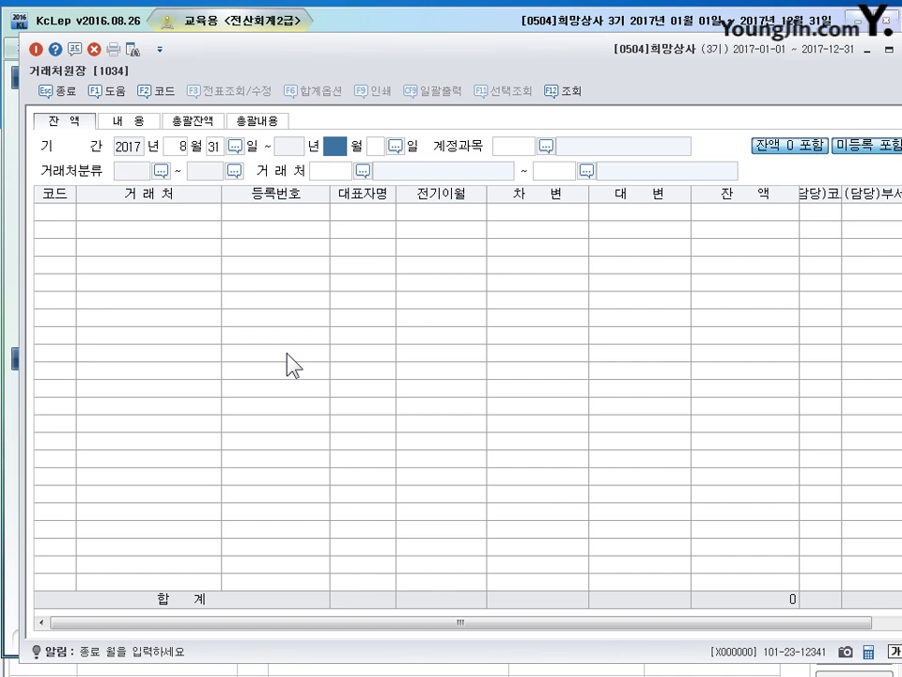
text(8)
key(Return)
key(Return)
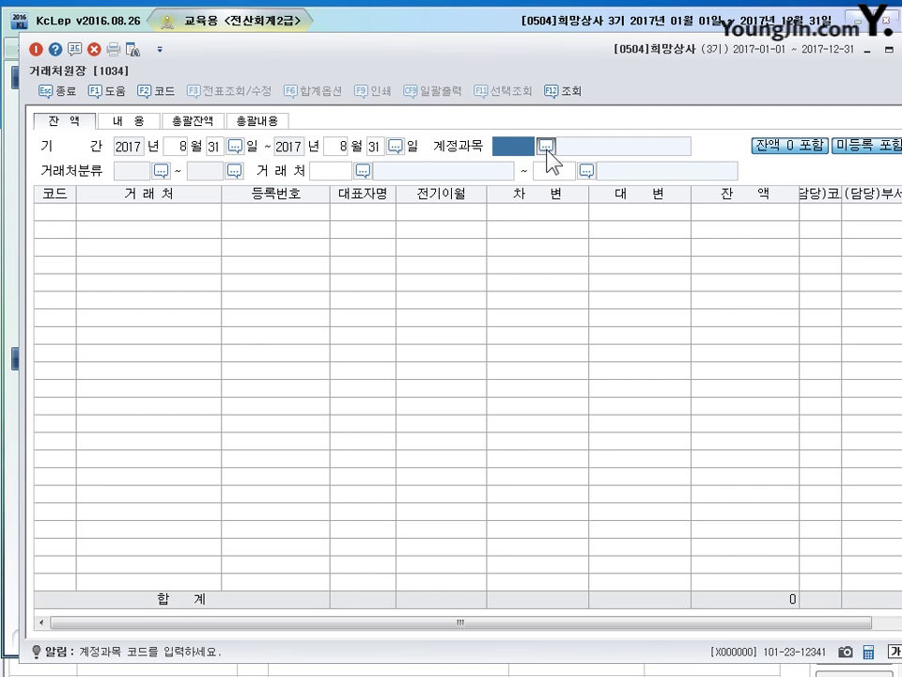
Filter by account 0251 외상매입금 and customer 00108 태평상사, read the 2,000,000 balance, then close.
text(251)
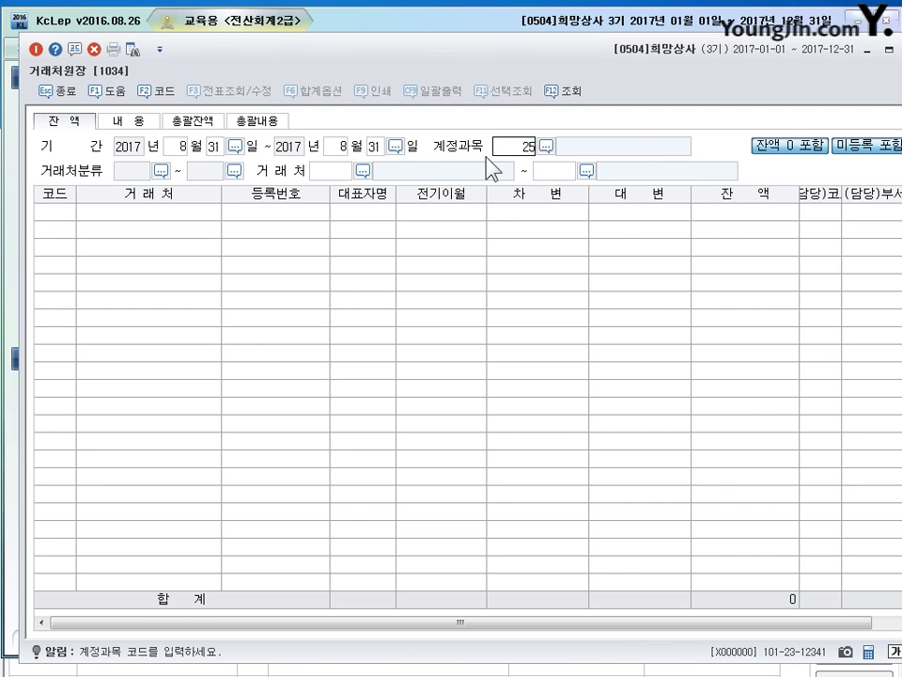
key(Return)
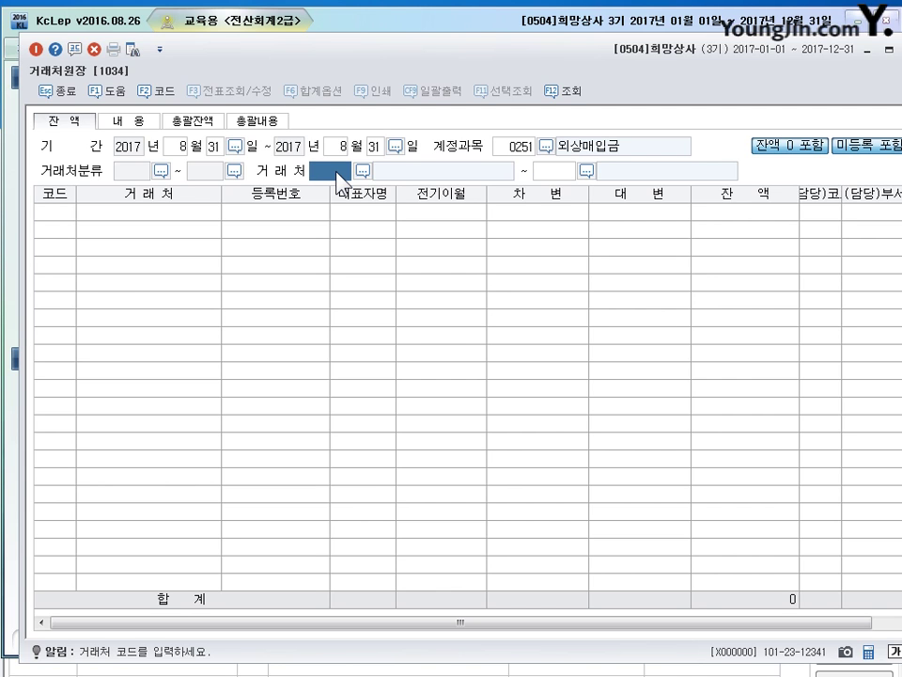
text(태평)
key(Return)
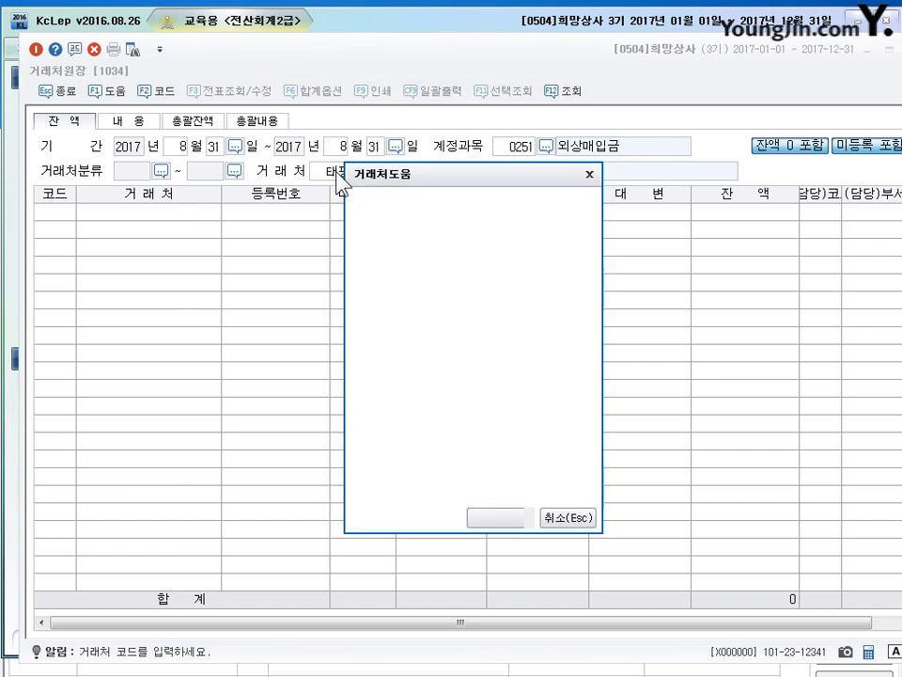
key(Return)
text(태펴)
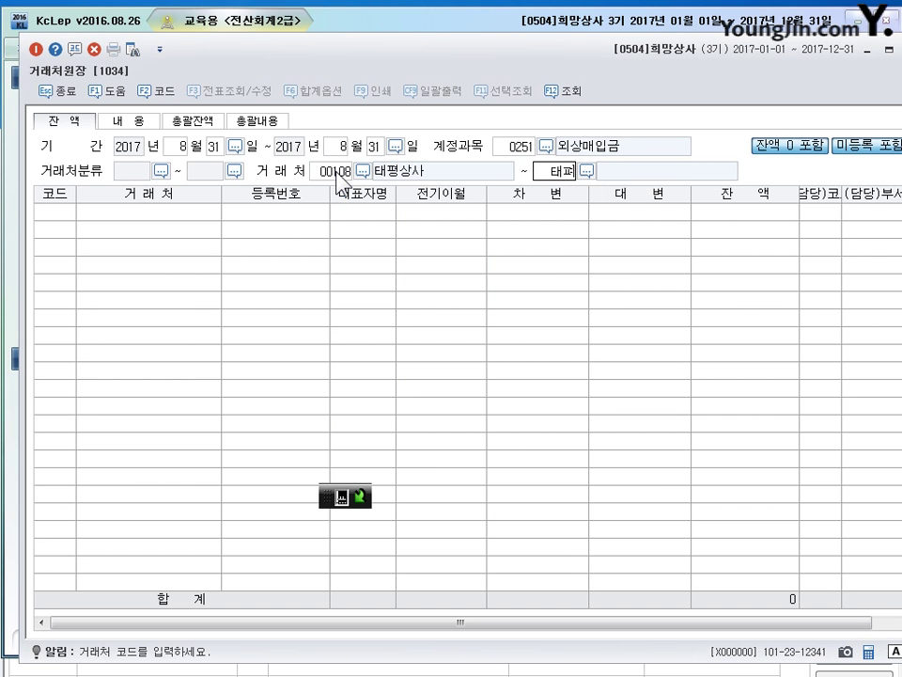
text(ㅇ)
key(Return)
key(Return)
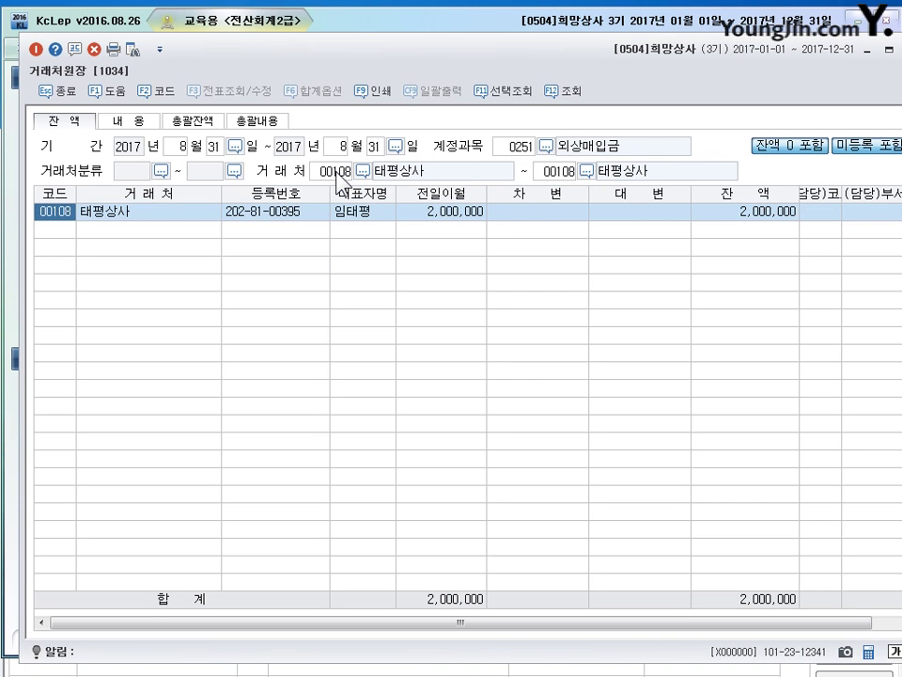
click(755, 214)
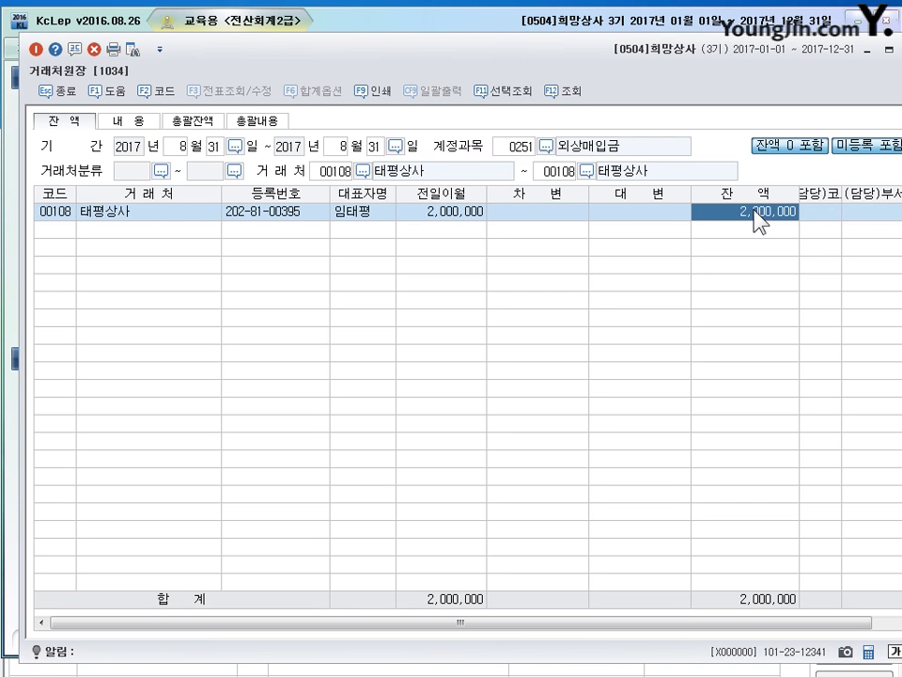
key(Escape)
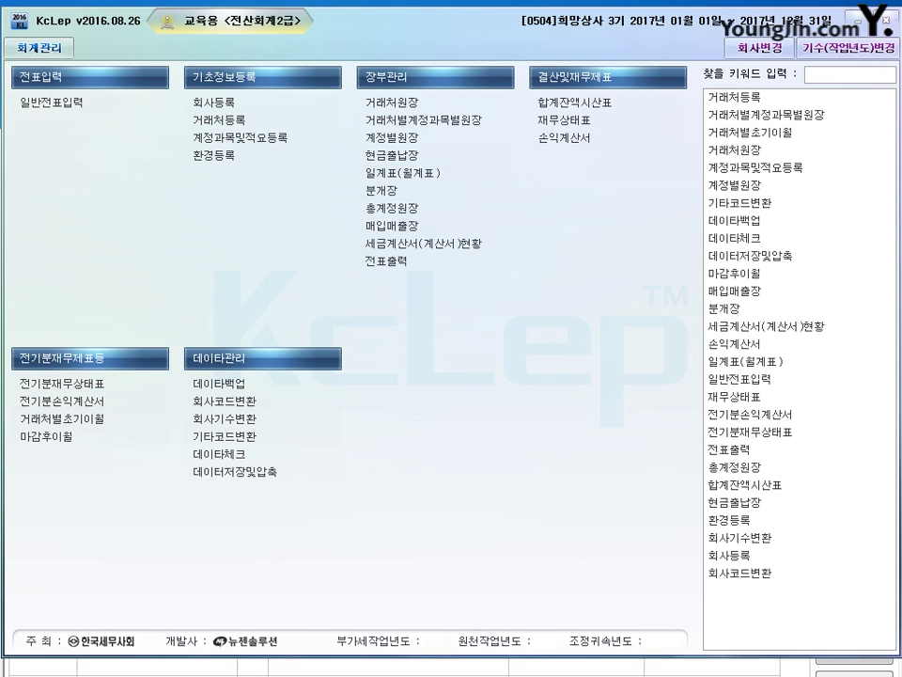
In 일반전표입력, debit 0251 외상매입금 for customer 태평상사 by 2,000,000.
click(58, 102)
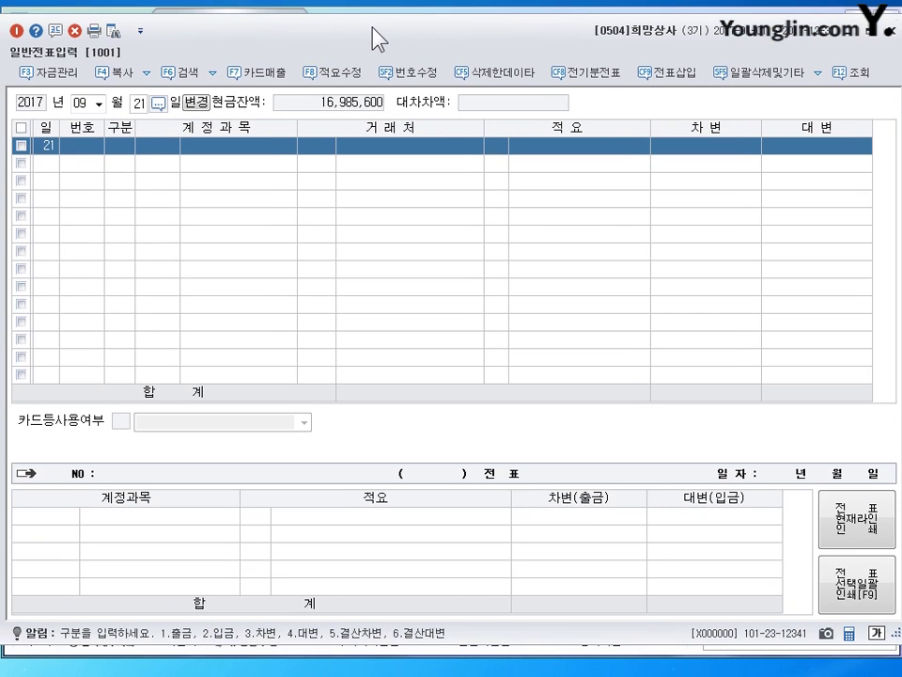
click(120, 148)
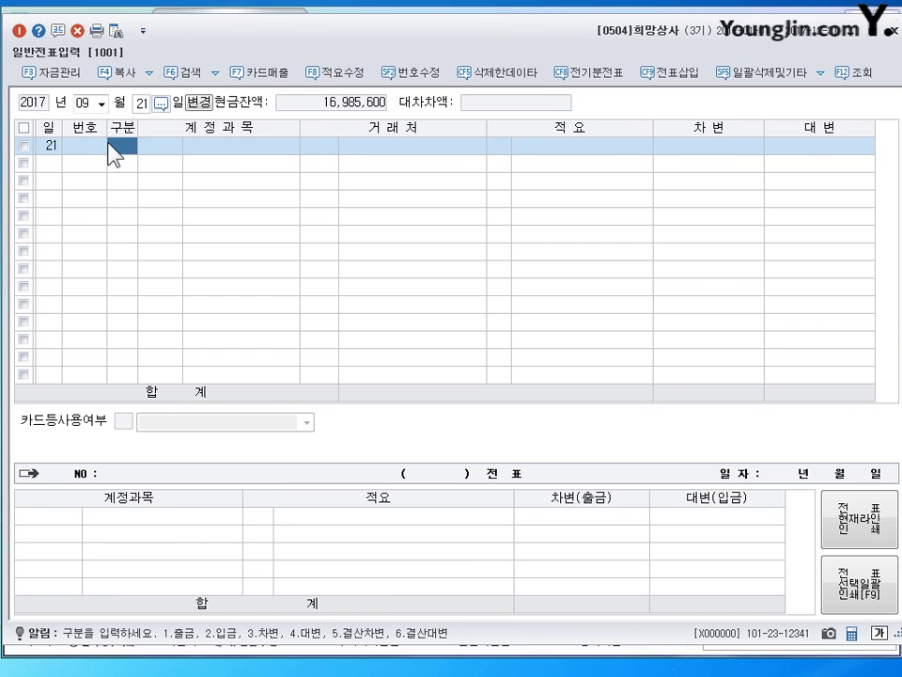
text(3)
key(Return)
text(251)
key(Return)
text(태평)
key(Return)
key(Return)
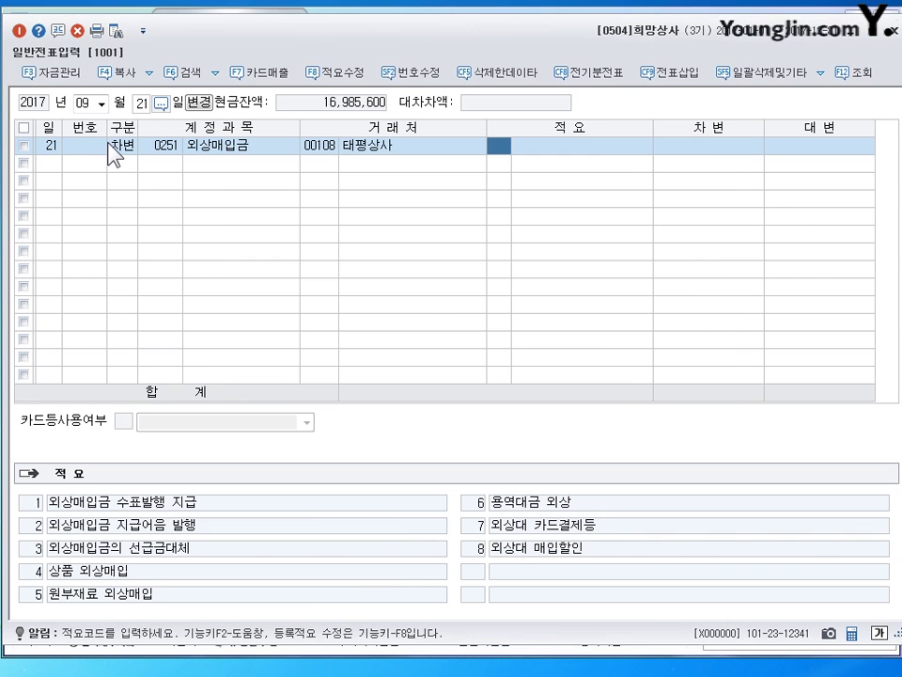
key(Return)
text(2000000)
Credit 0103 보통예금 2,000,000 to balance the September 21 voucher.
key(Return)
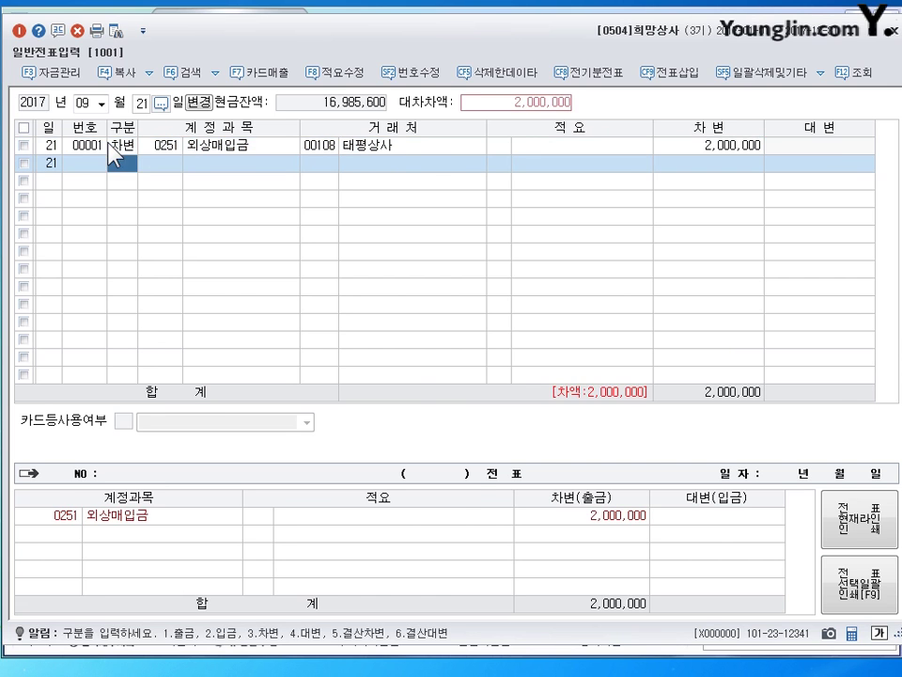
text(4)
key(Return)
text(103)
key(Return)
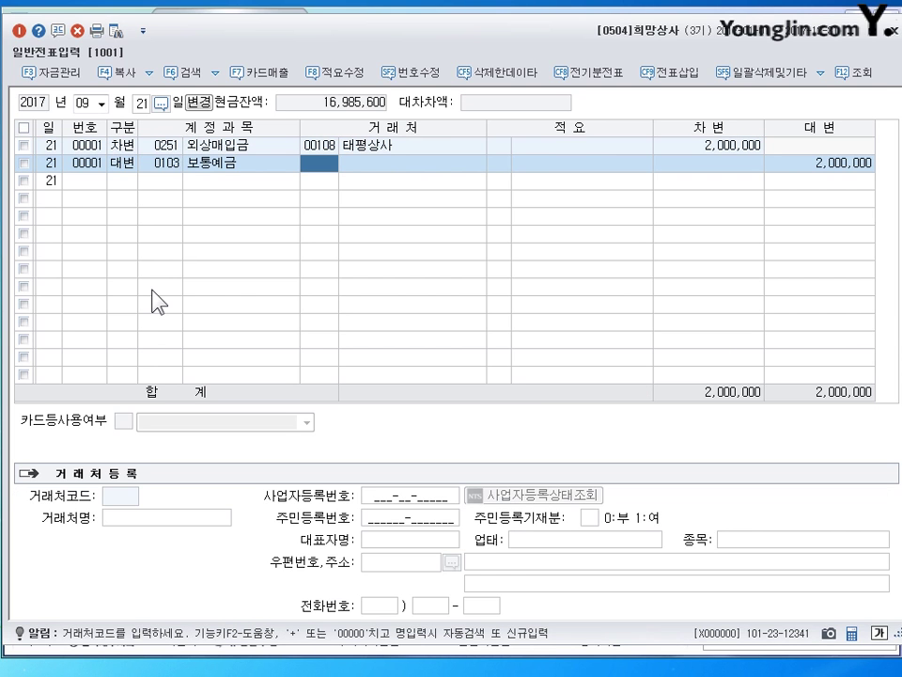
key(Return)
key(Return)
key(Return)
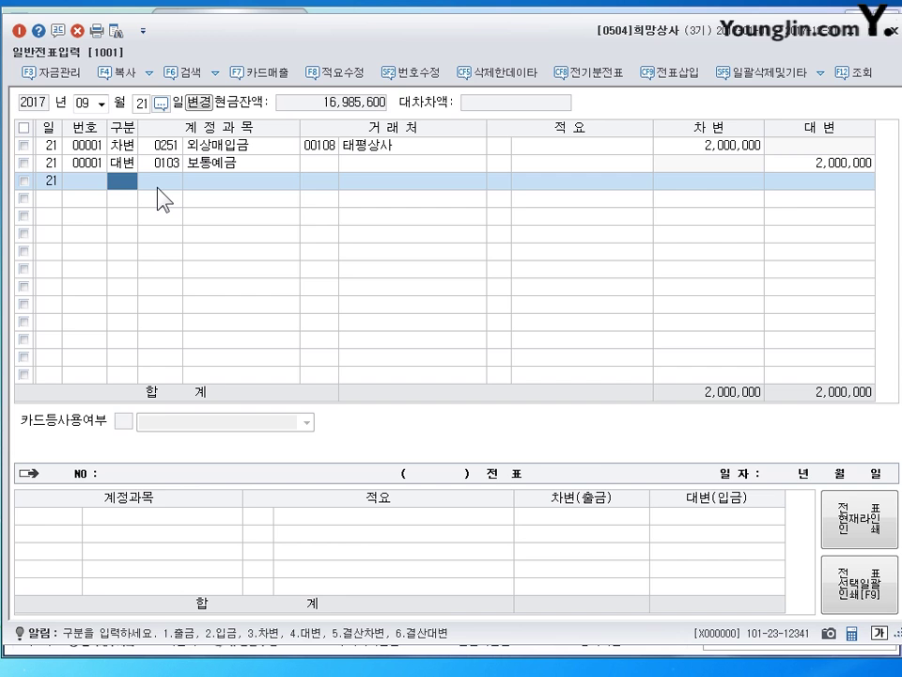
Change the entry day to September 30.
click(142, 104)
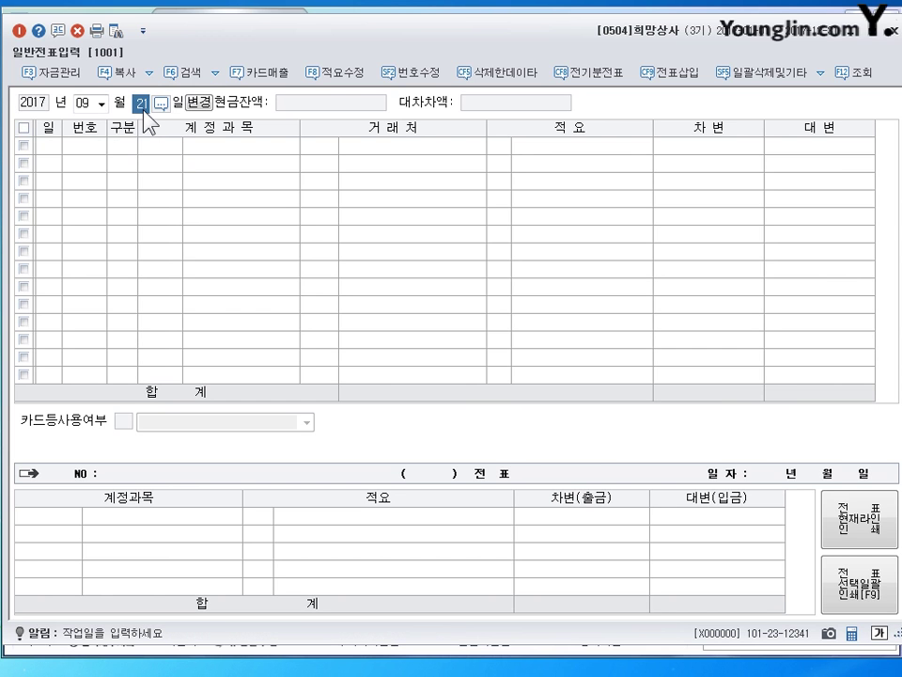
text(30)
key(Return)
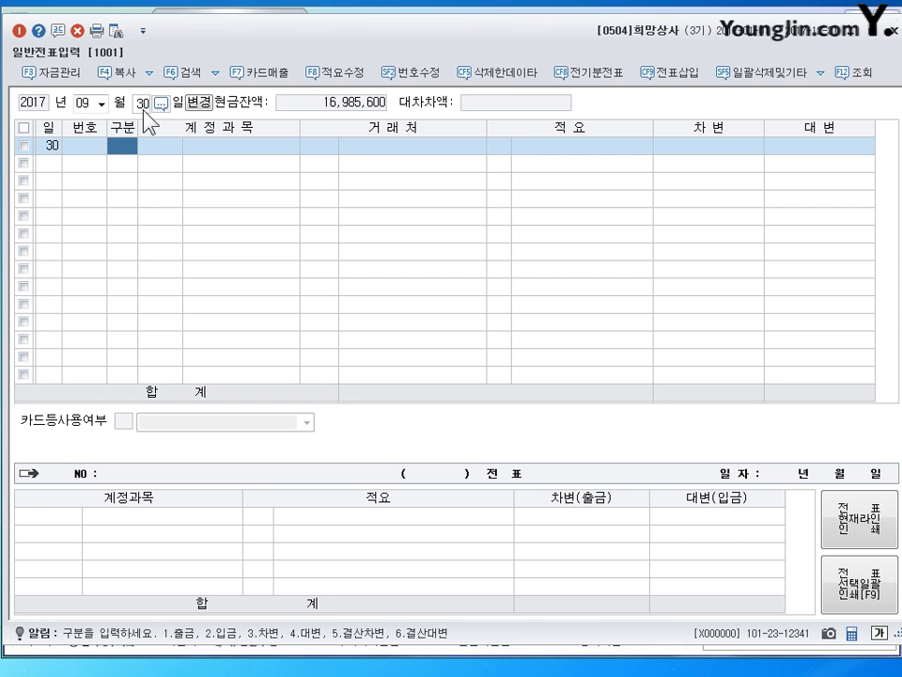
Record a 구분 1 cash payment of 1,500,000 to 0819 임차료, then select the month field.
text(1)
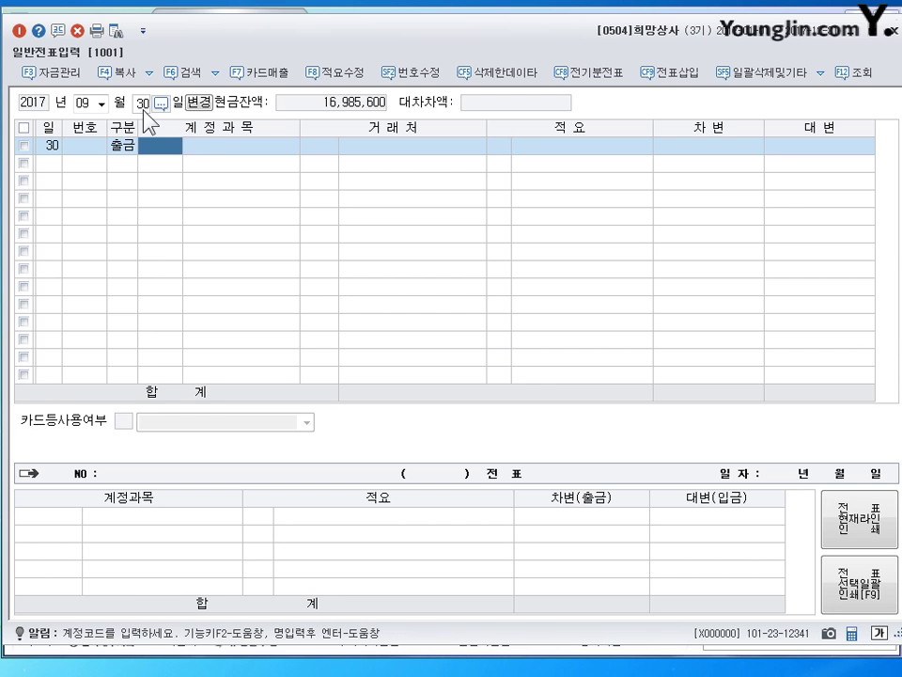
text(0819)
key(Return)
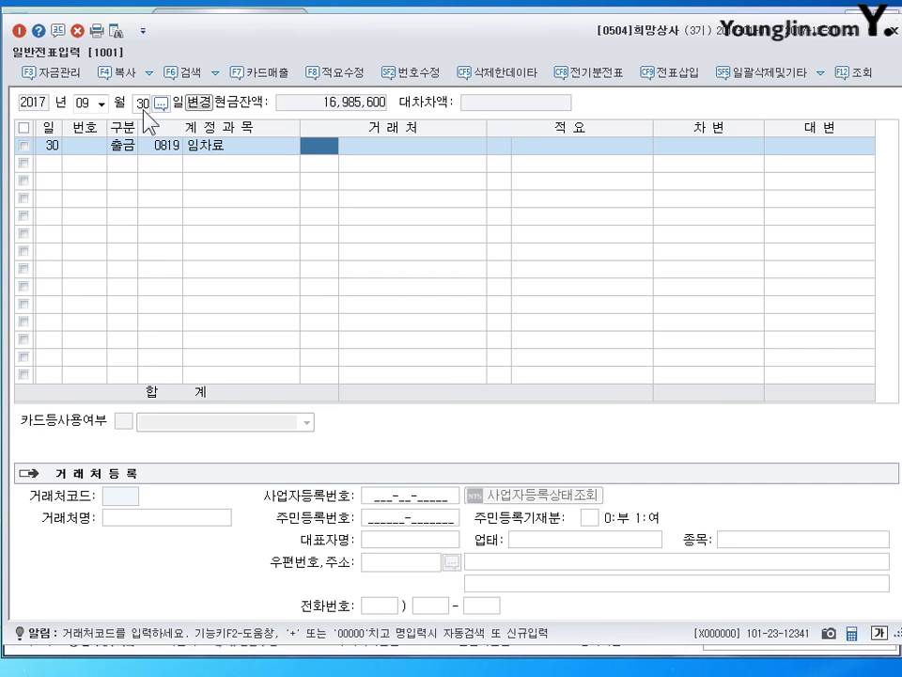
key(Return)
key(Return)
text(1500000)
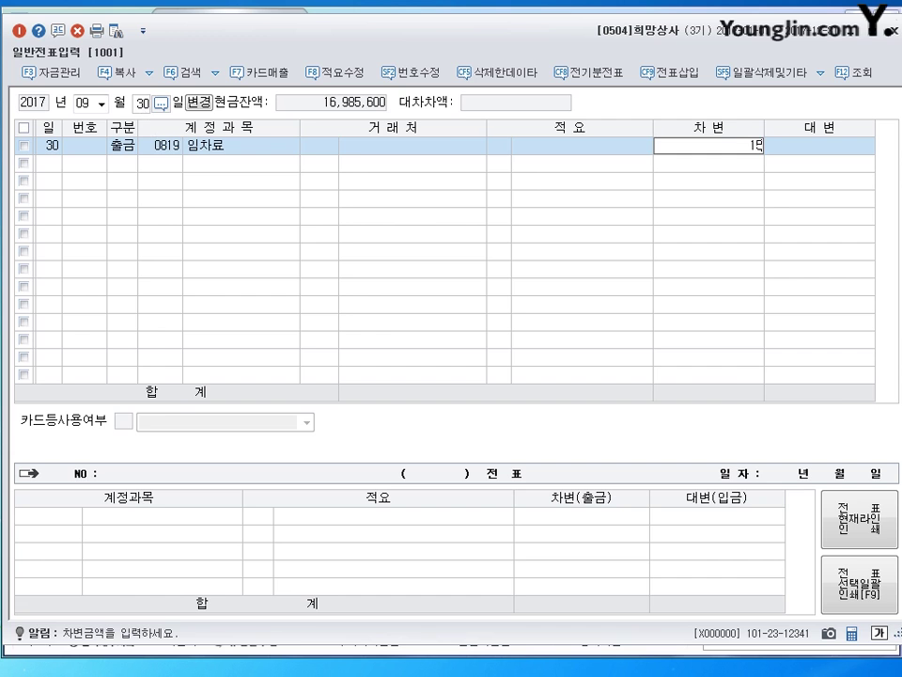
key(Return)
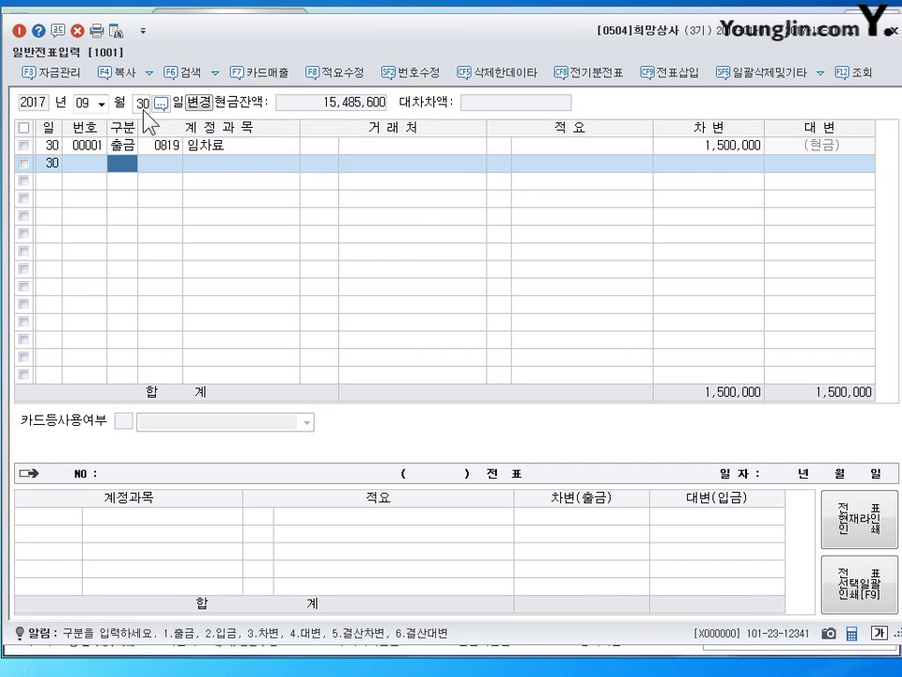
click(123, 147)
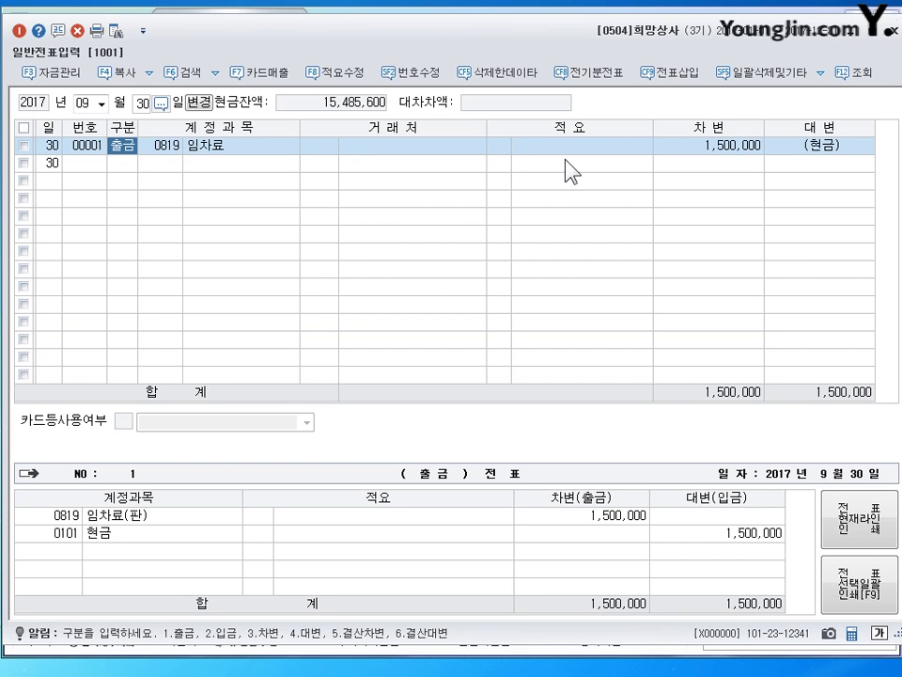
click(120, 161)
click(124, 147)
click(75, 97)
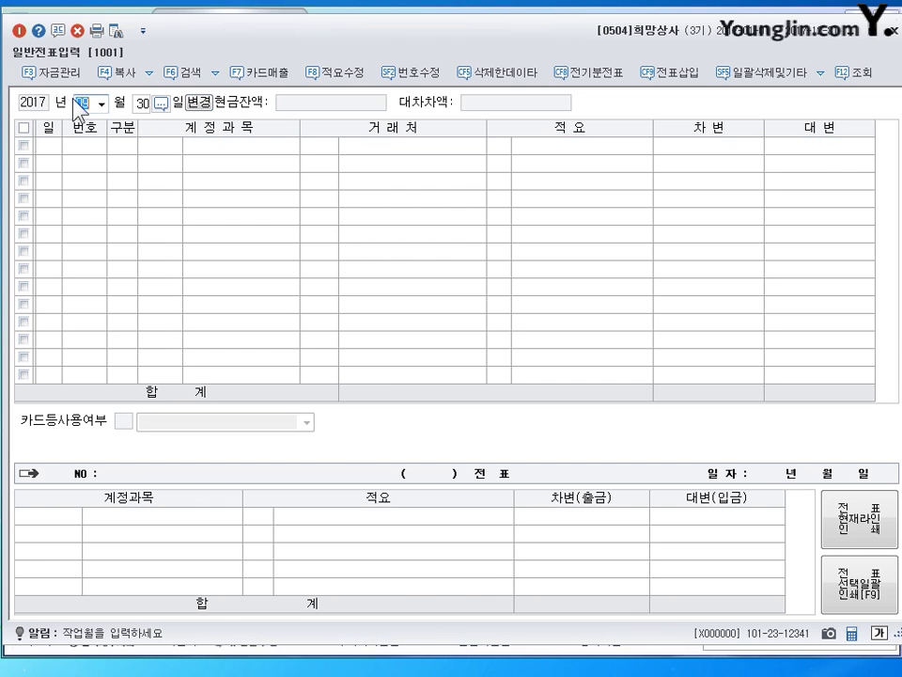
Set the entry date to October 8 and debit 0812 여비교통비 490,000.
key(Return)
text(8)
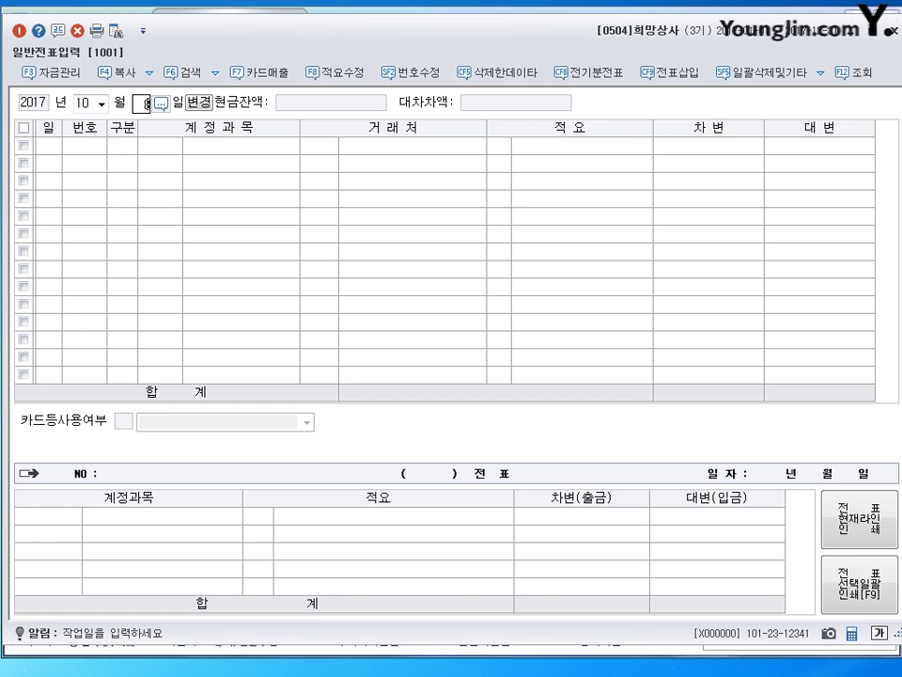
key(Return)
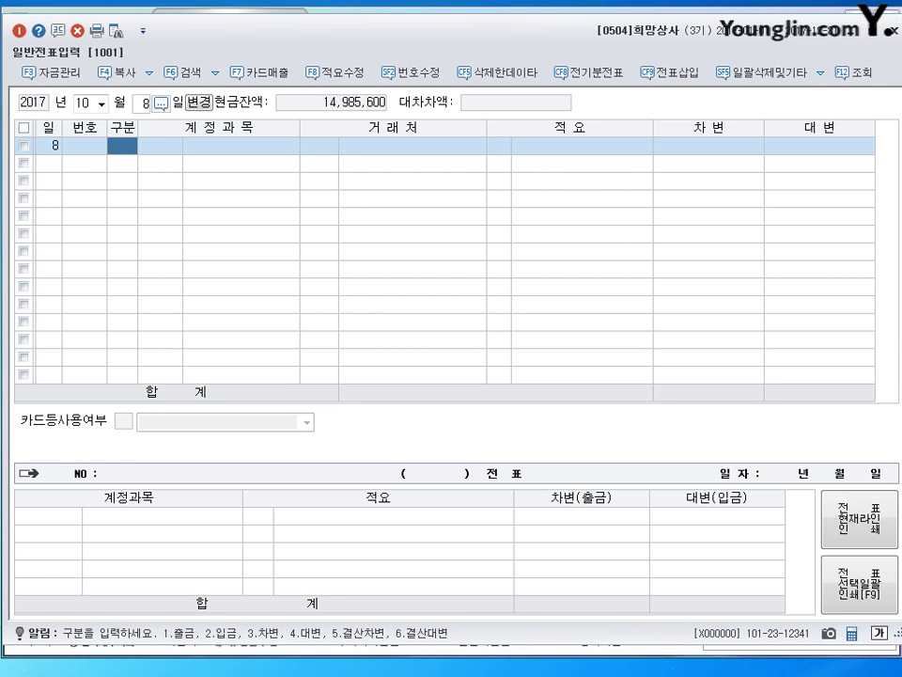
text(3)
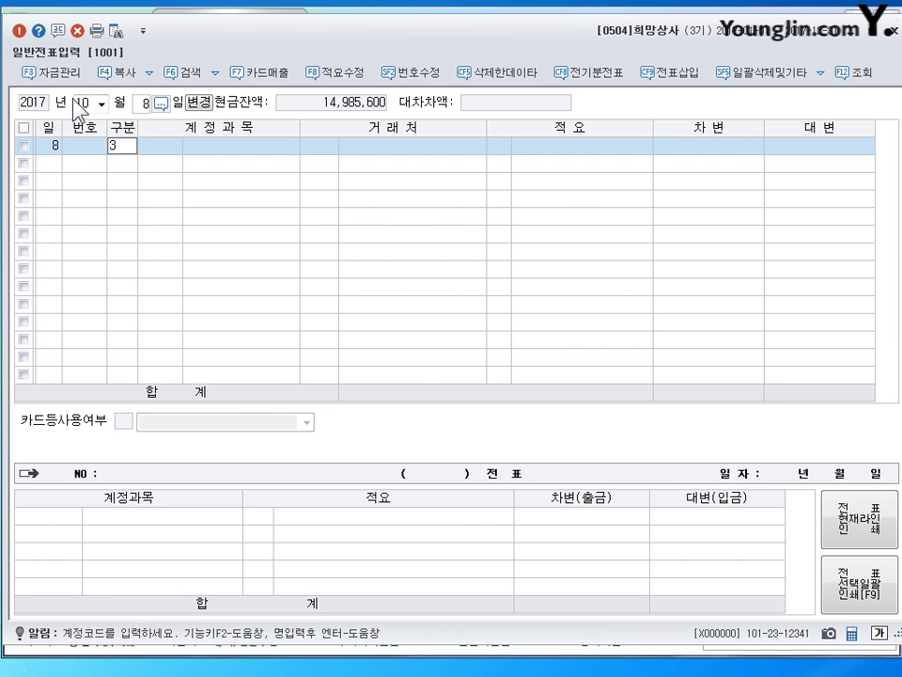
key(Return)
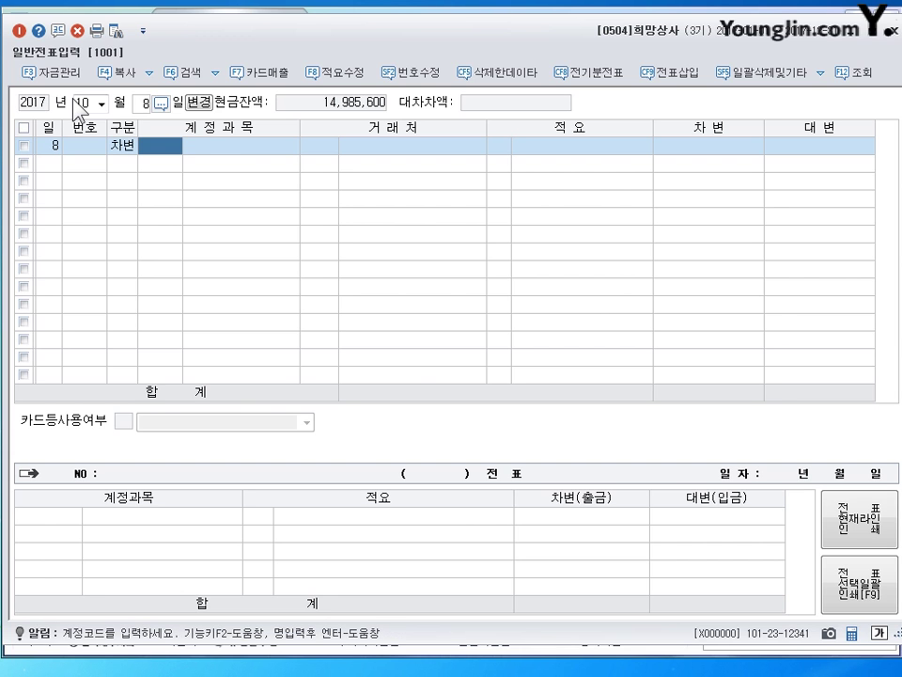
text(0812)
key(Return)
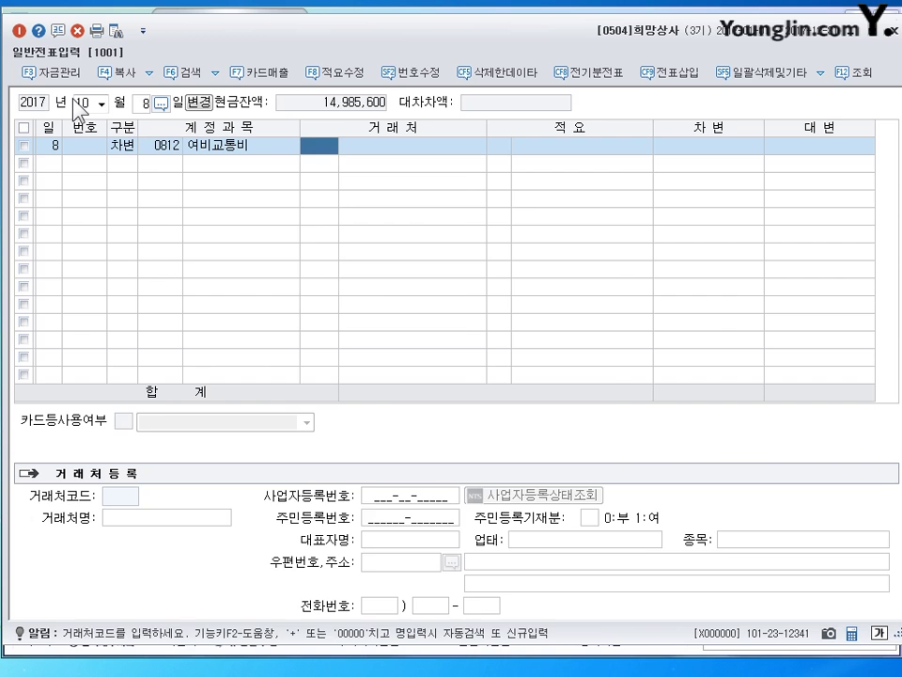
key(Return)
key(Return)
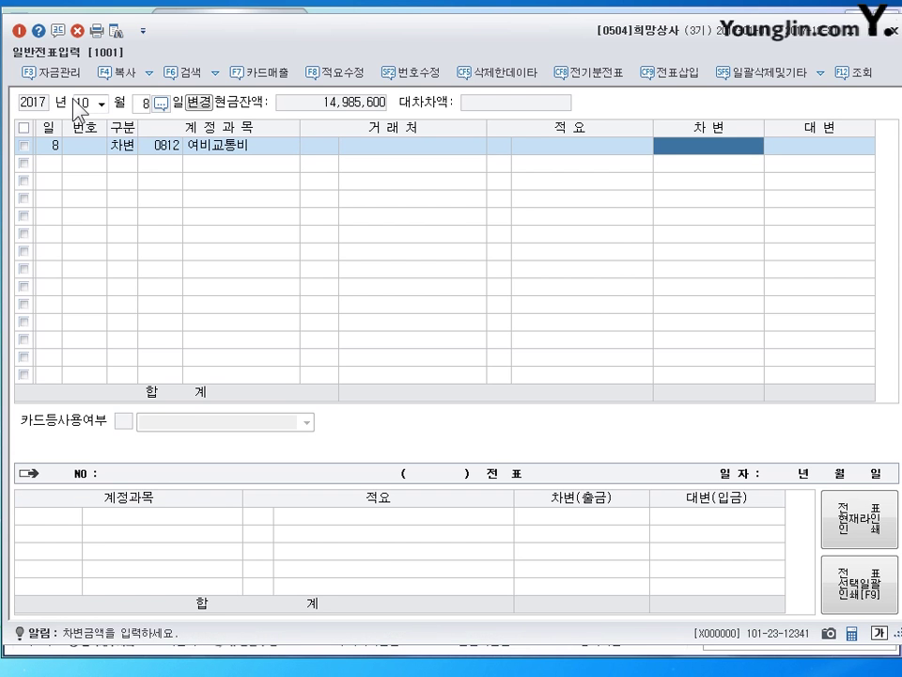
text(4900000)
key(Return)
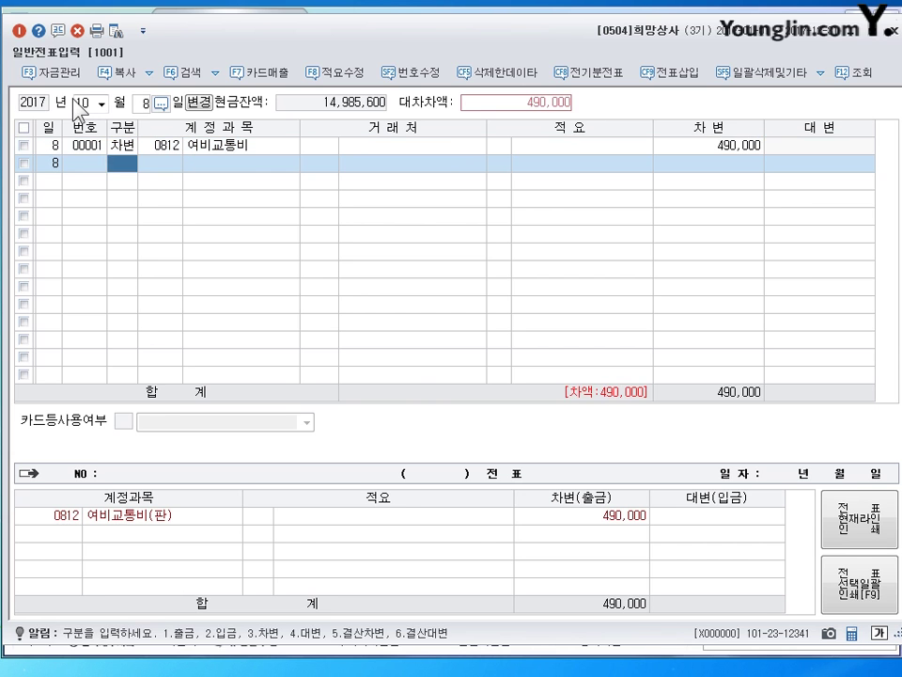
Debit 0101 현금 10,000 and credit 0134 가지급금 500,000 to balance the voucher.
text(3)
key(Return)
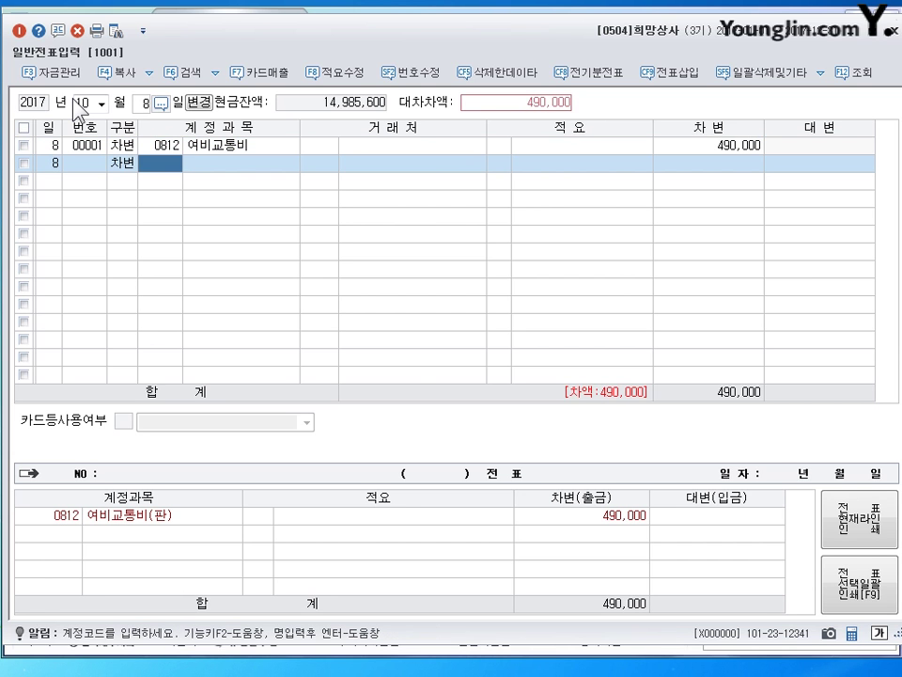
text(101)
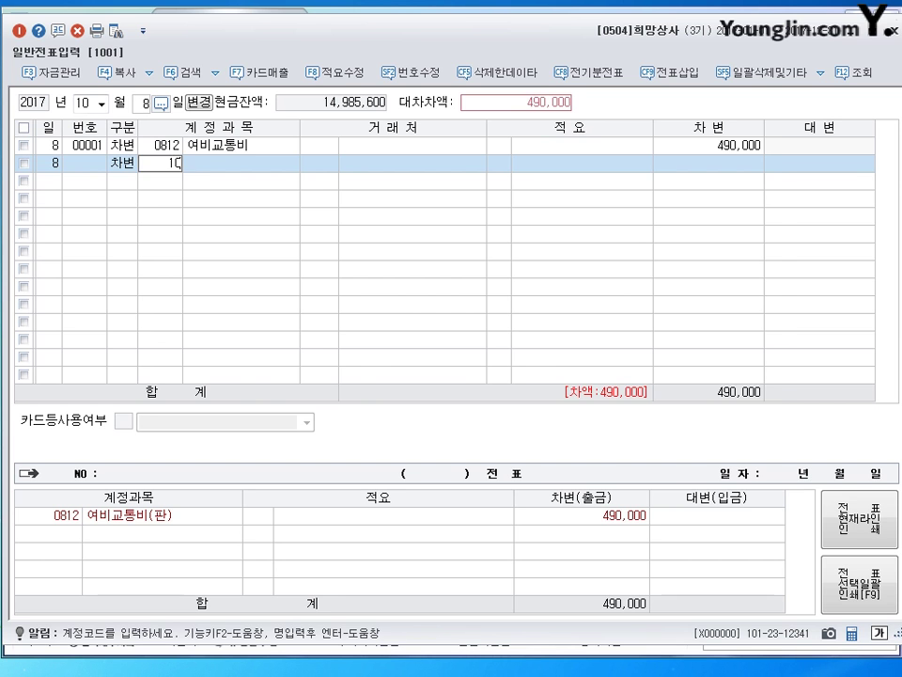
key(Return)
key(Return)
key(Return)
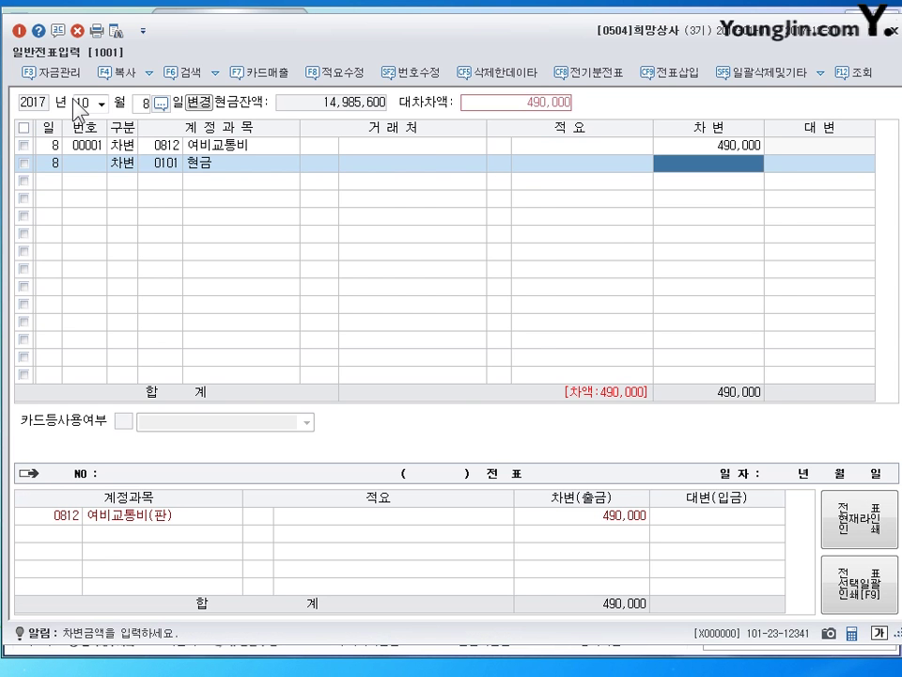
text(10000)
key(Return)
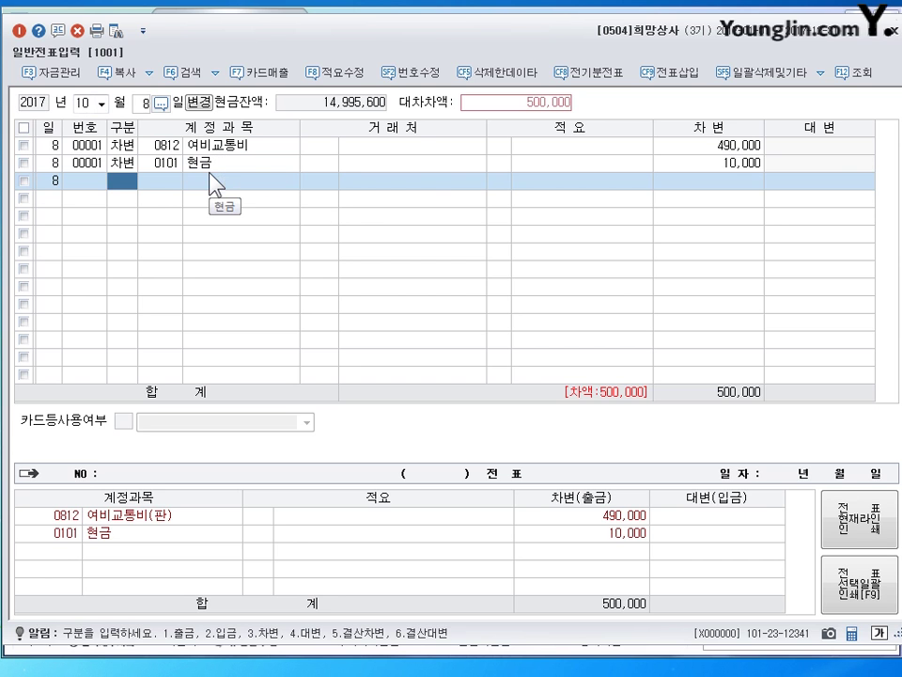
text(4134)
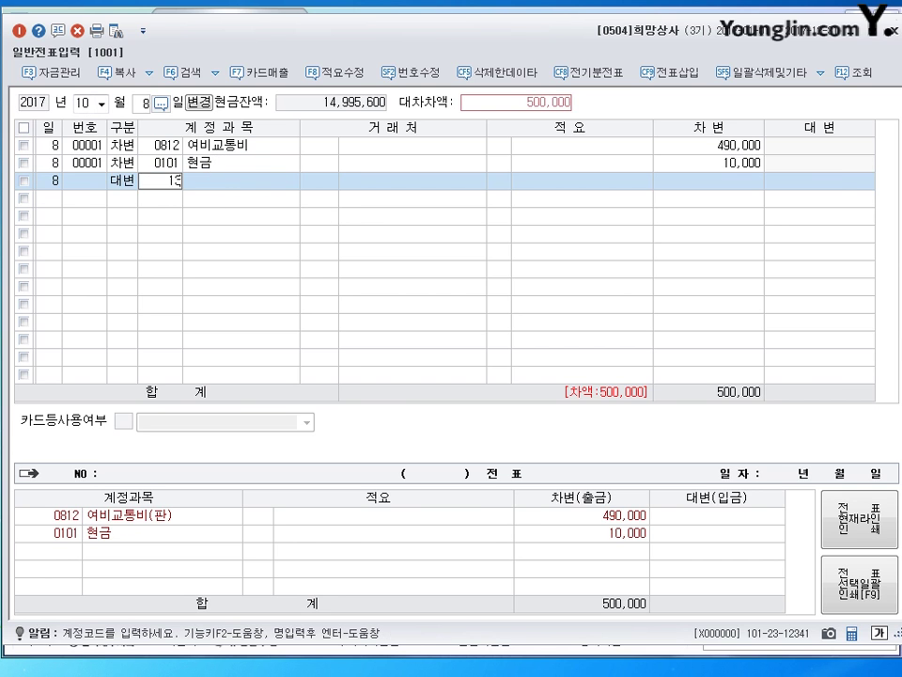
key(Return)
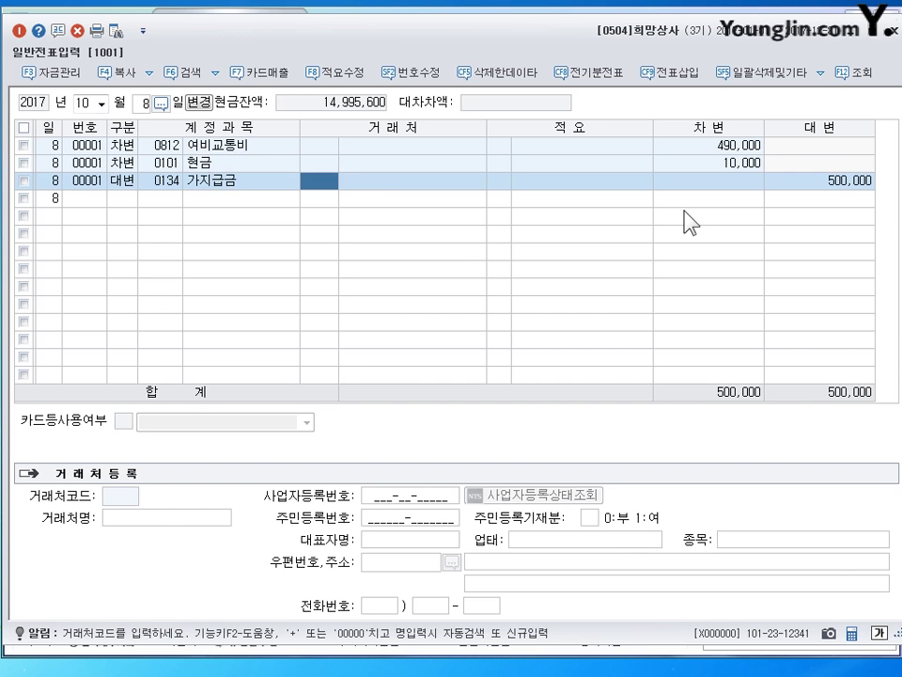
click(843, 199)
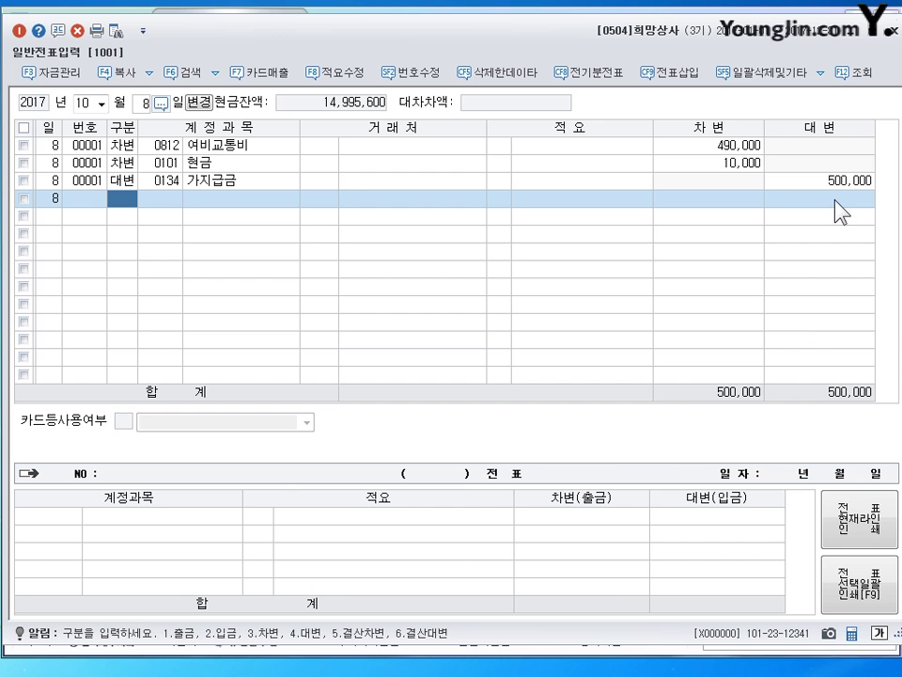
Review the October 8 voucher lines and change the entry date to October 15.
click(213, 164)
click(225, 188)
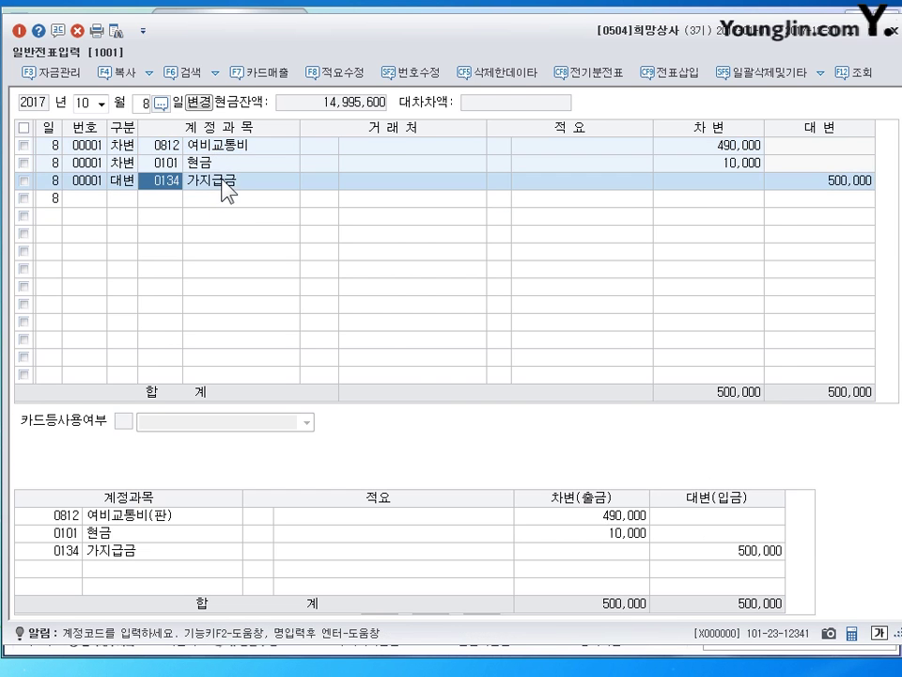
click(218, 198)
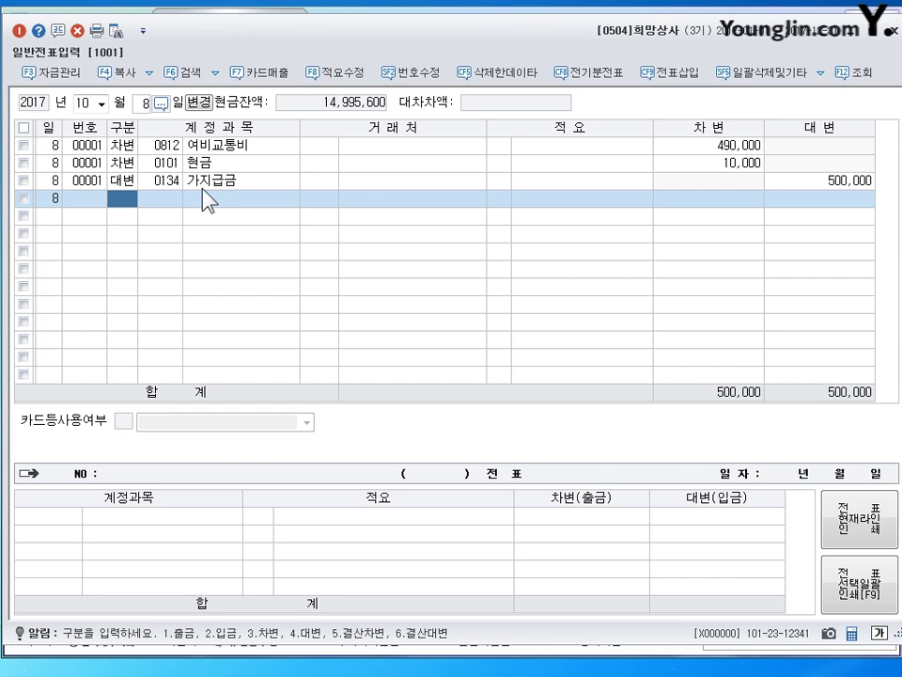
click(141, 102)
text(15)
key(Return)
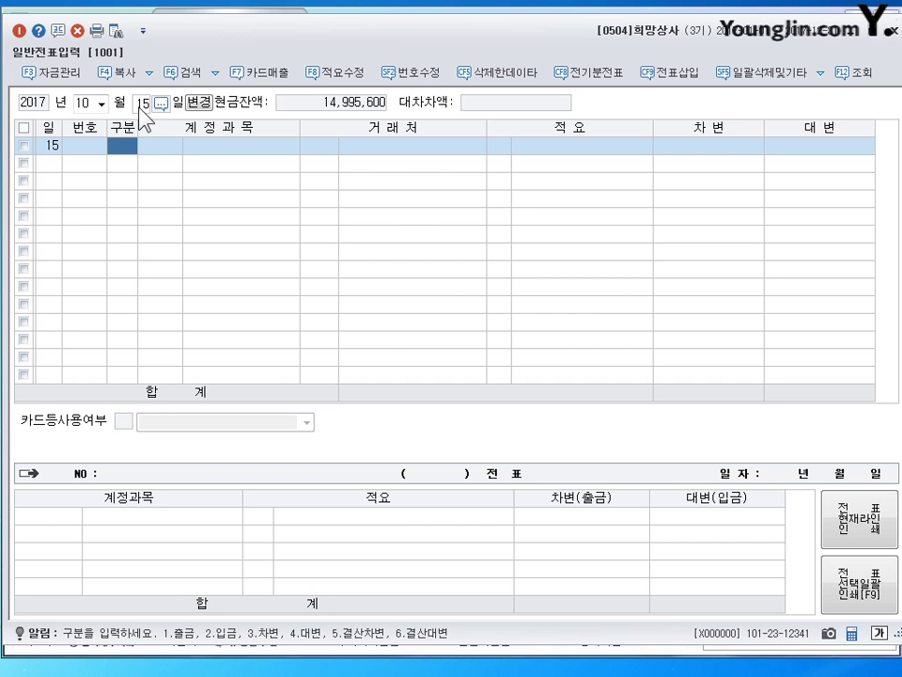
Debit 0101 현금 5,000,000 and 0103 보통예금 10,000,000.
text(3101)
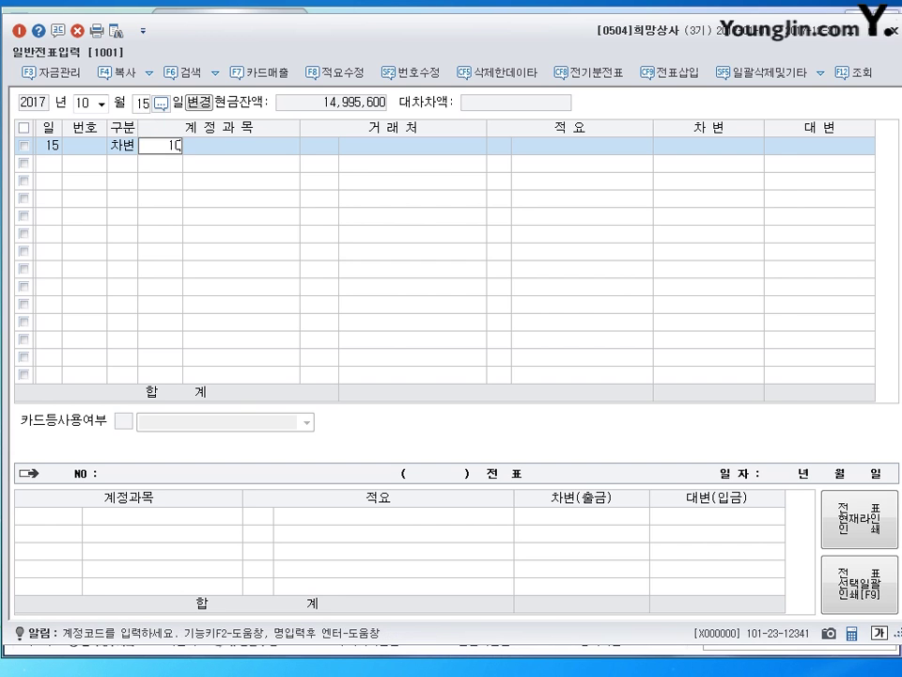
key(Return)
key(Return)
key(Return)
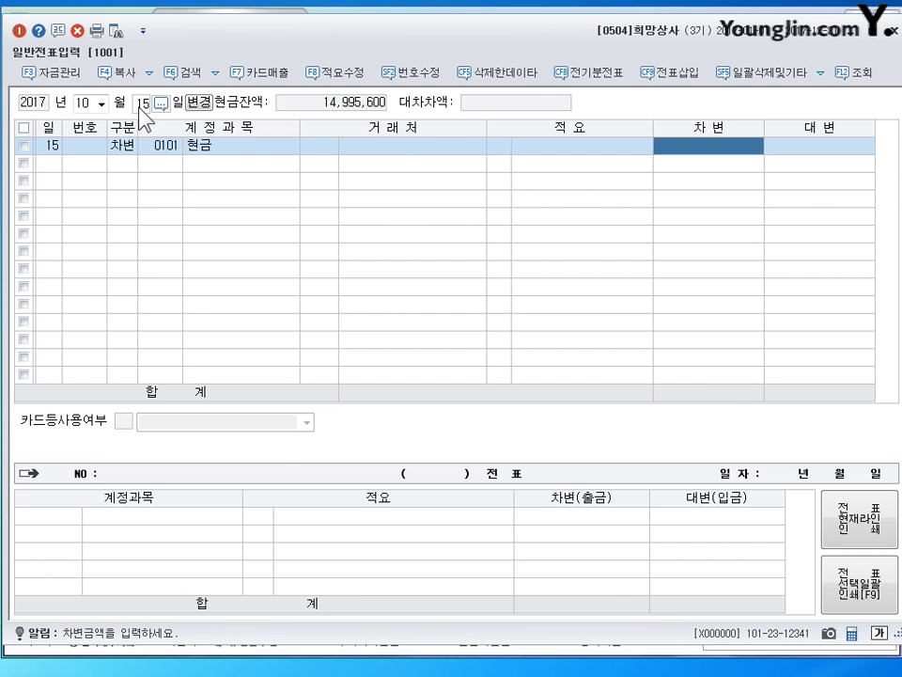
text(5000000)
key(Return)
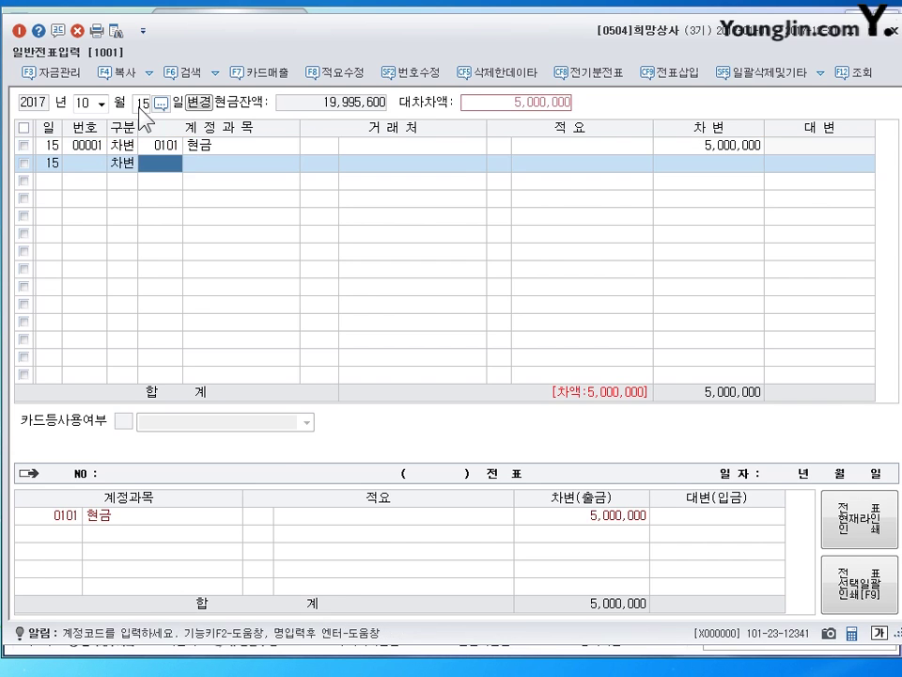
text(103)
key(Return)
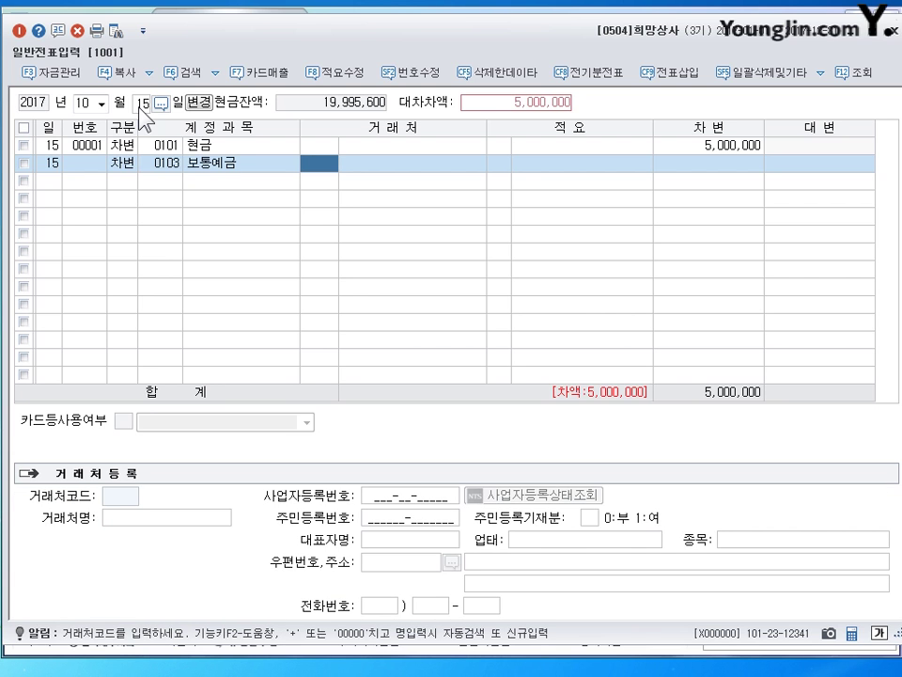
key(Return)
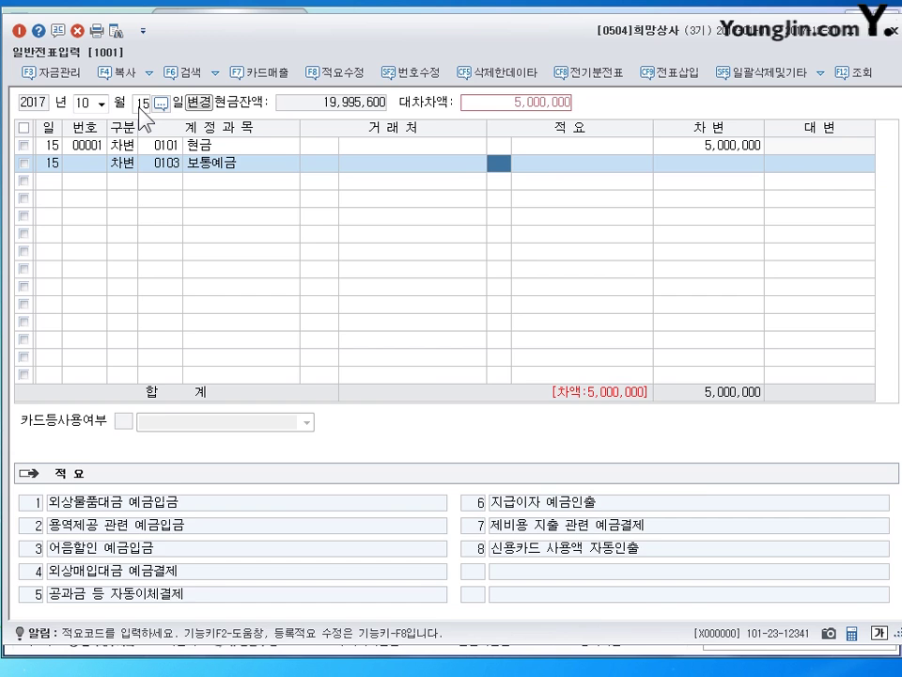
key(Return)
text(10000000)
key(Return)
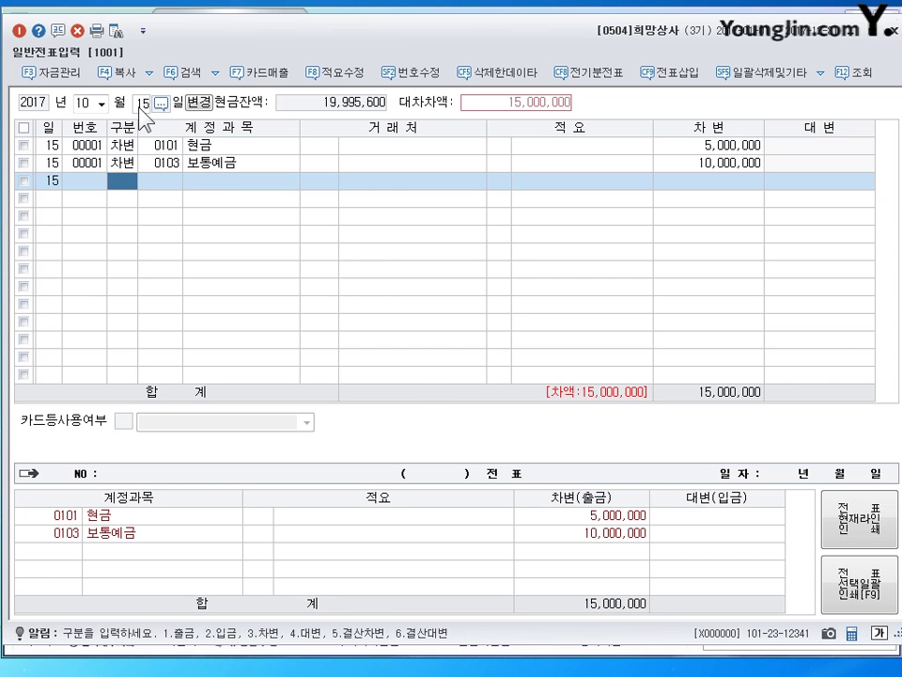
Credit 0108 외상매출금 15,000,000 with customer 영남상회 to complete the voucher.
text(4)
text(108)
key(Return)
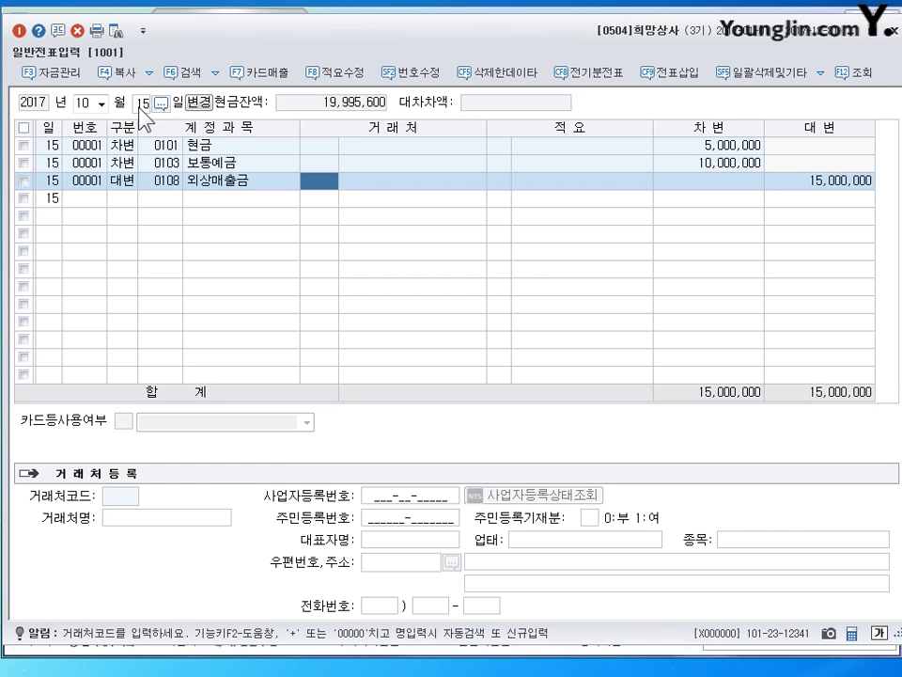
text(영림)
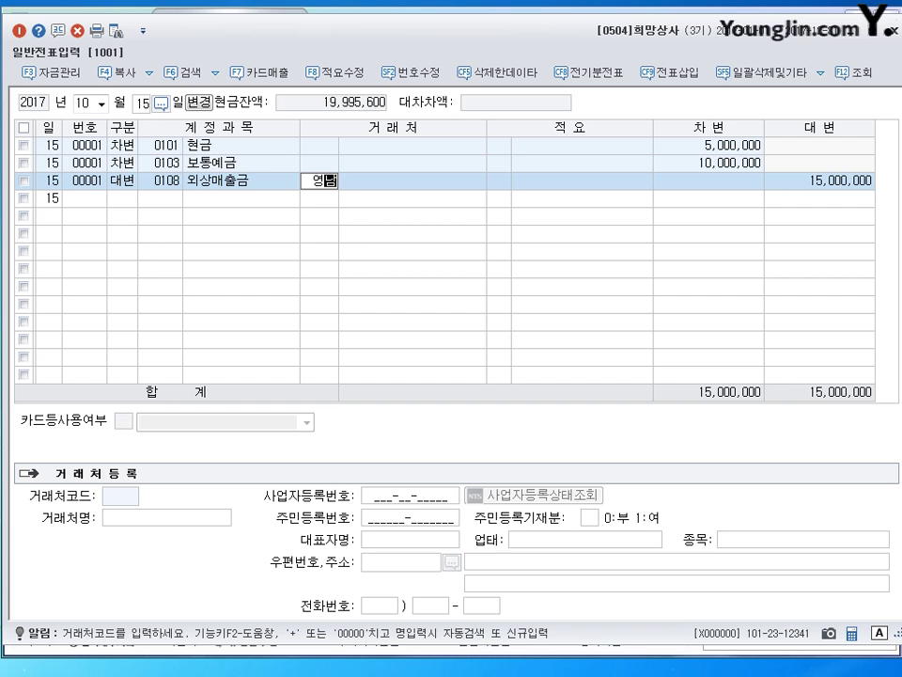
text(남)
key(Return)
key(Escape)
key(Return)
key(Return)
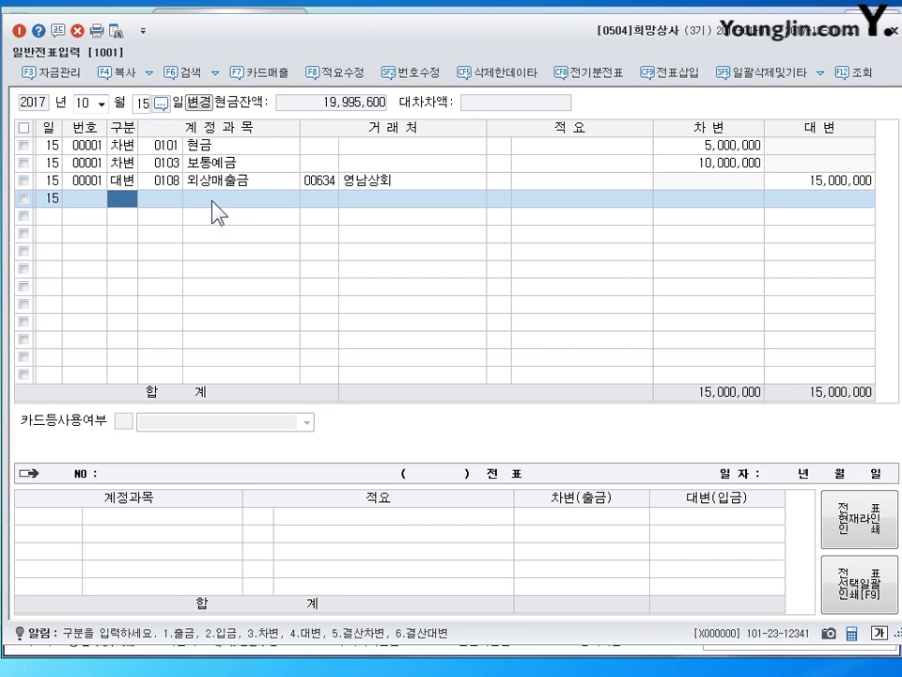
click(141, 103)
Set the entry date to October 17, then pen-annotate problem 6, circling 추심 and noting 당좌예금.
text(1)
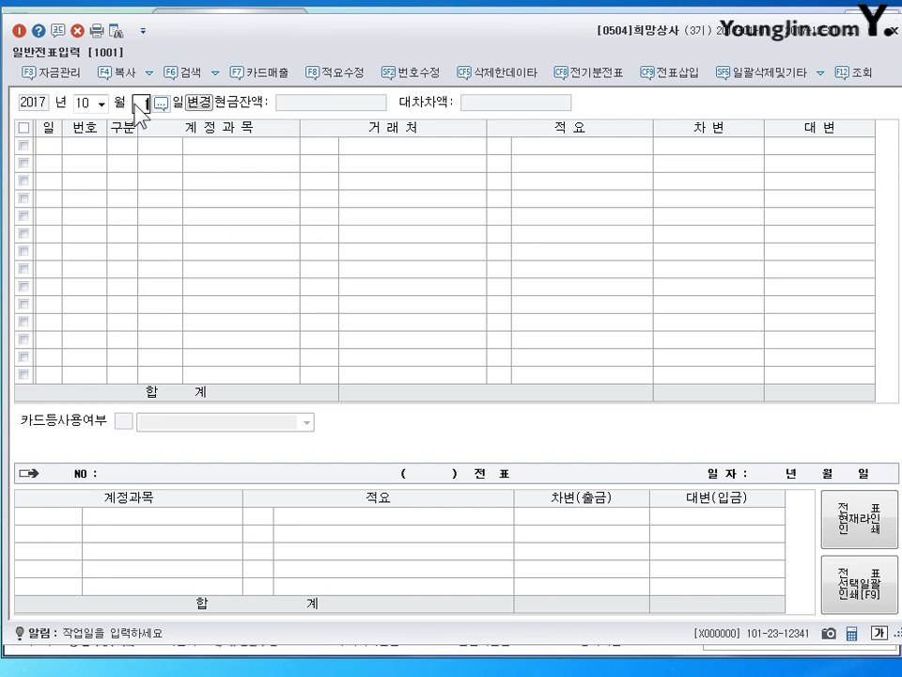
text(7)
key(Return)
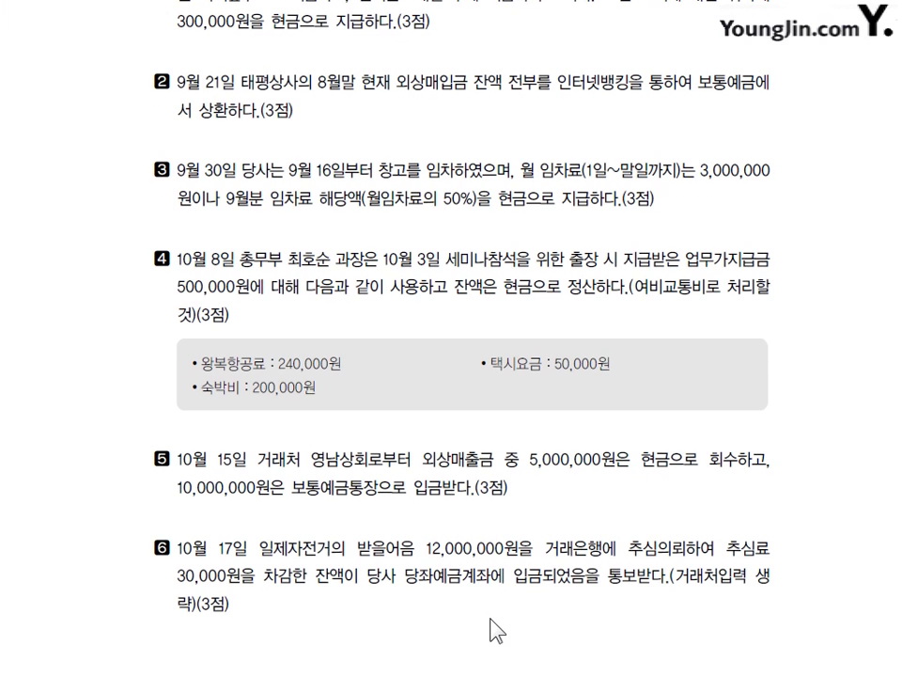
key(ctrl+p)
mouse_move(748, 531)
mouse_down()
mouse_move(743, 551)
mouse_move(757, 558)
mouse_up()
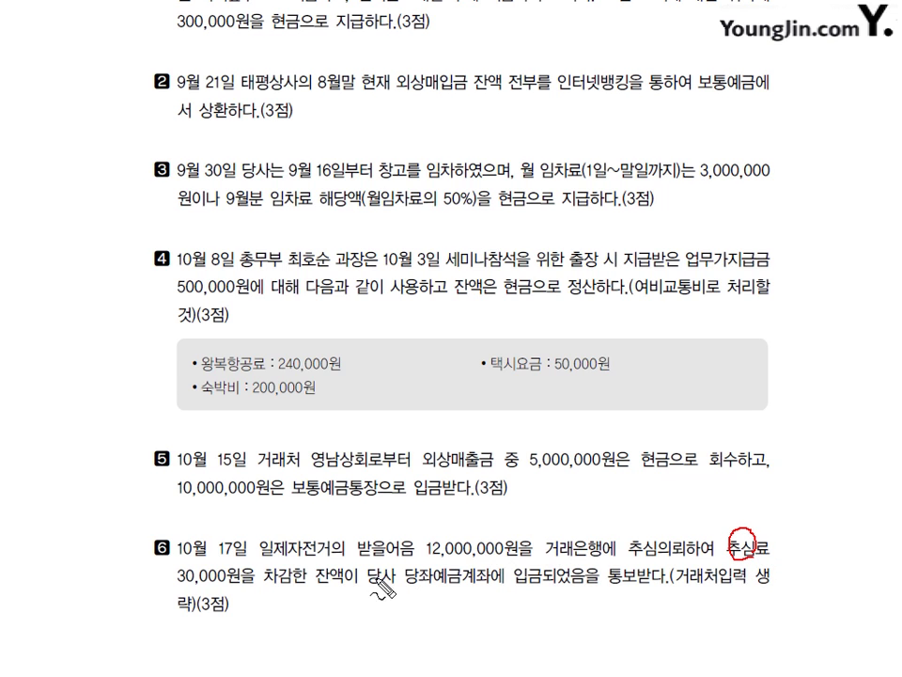
mouse_move(249, 596)
mouse_down()
mouse_move(327, 622)
mouse_move(412, 613)
mouse_up()
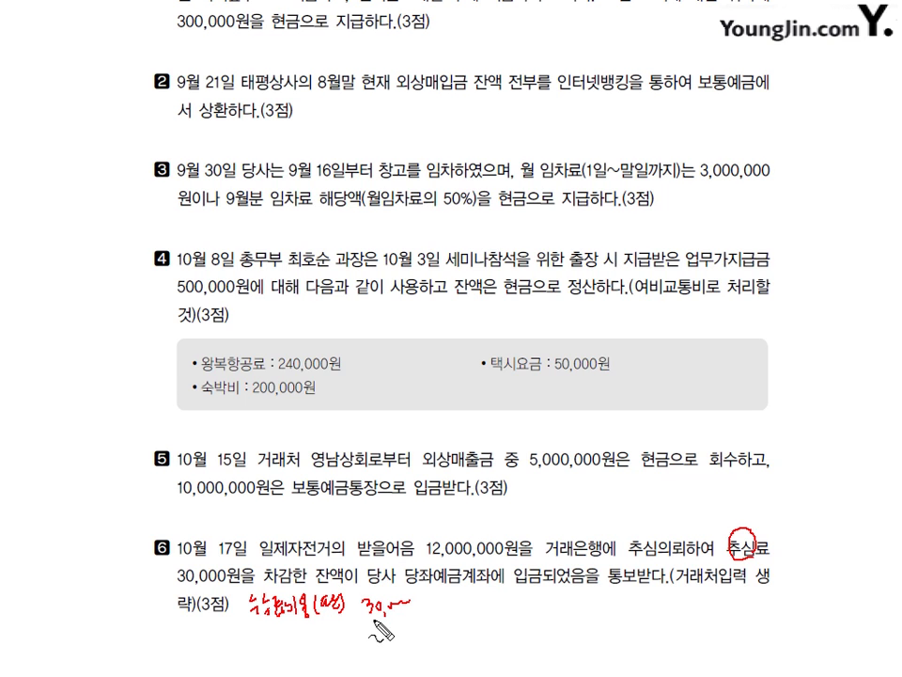
mouse_move(248, 612)
mouse_down()
mouse_move(252, 628)
mouse_move(310, 635)
mouse_up()
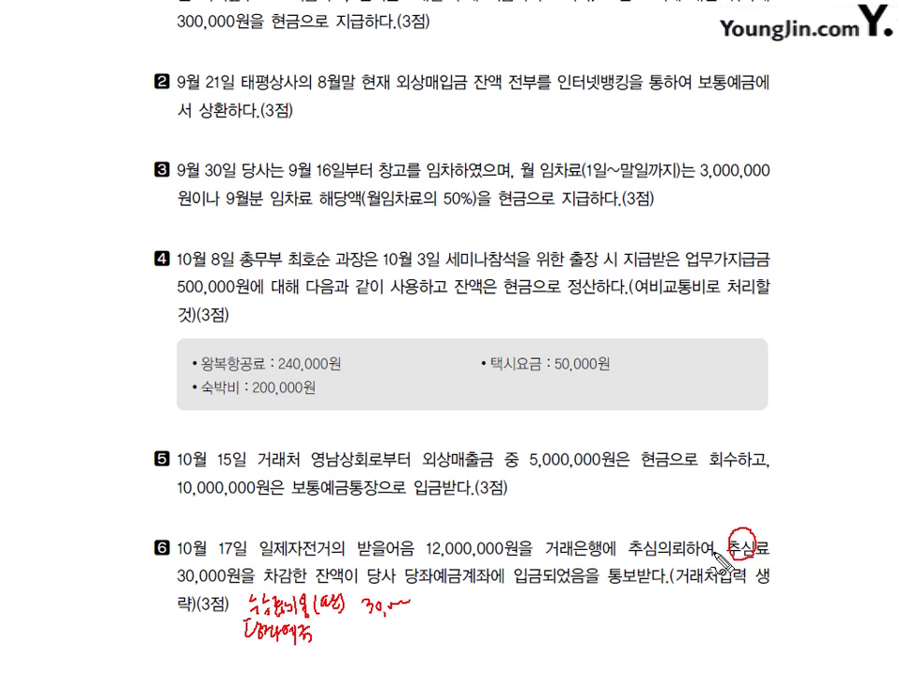
mouse_move(719, 540)
mouse_down()
mouse_move(730, 537)
mouse_move(721, 523)
mouse_up()
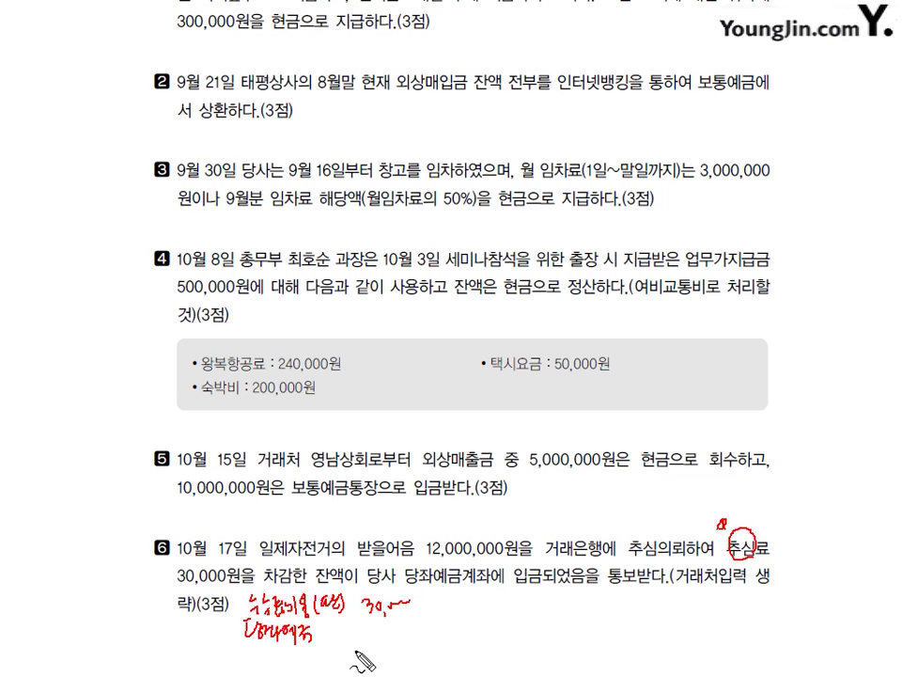
Add debit/credit working and underline the 거래처입력 remark, then clear the ink and return to KcLep.
drag(328, 638, 333, 650)
mouse_move(335, 639)
mouse_down()
mouse_move(341, 650)
mouse_move(418, 641)
mouse_up()
mouse_move(445, 598)
mouse_down()
mouse_move(445, 637)
mouse_move(466, 618)
mouse_move(596, 620)
mouse_move(648, 608)
mouse_up()
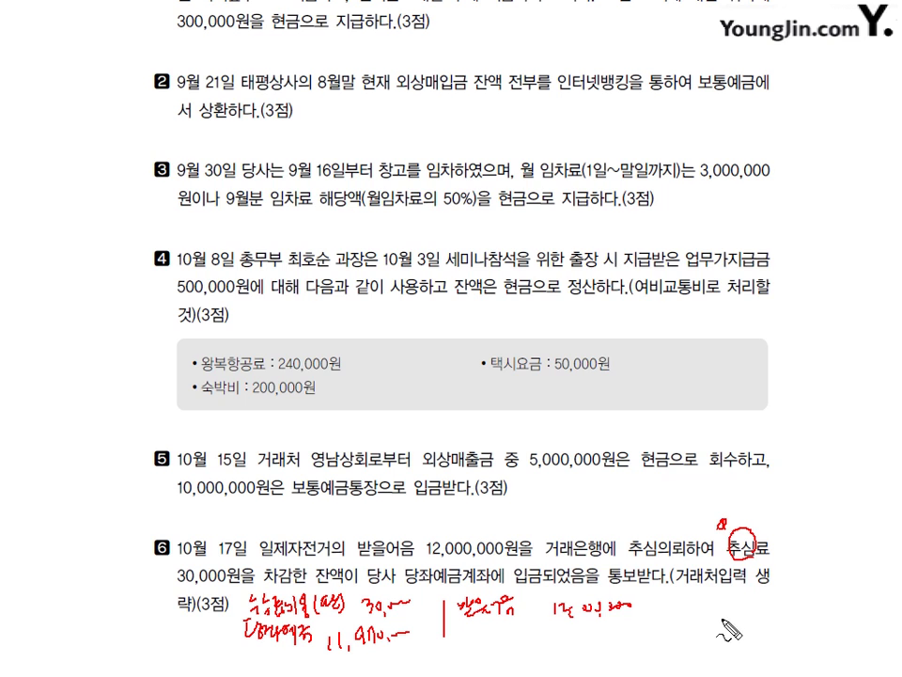
drag(696, 589, 742, 584)
drag(177, 616, 194, 615)
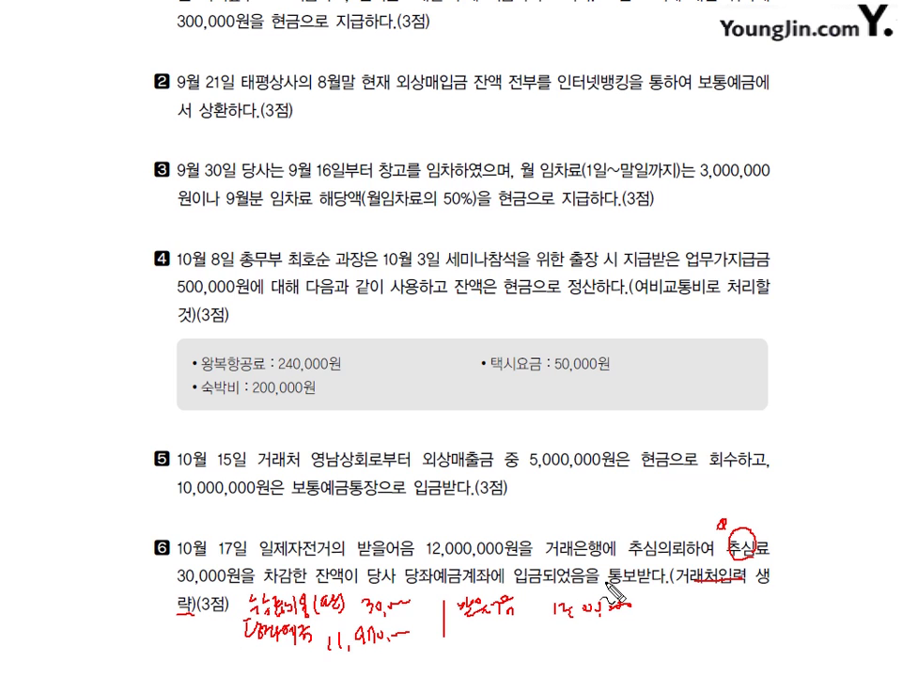
key(Escape)
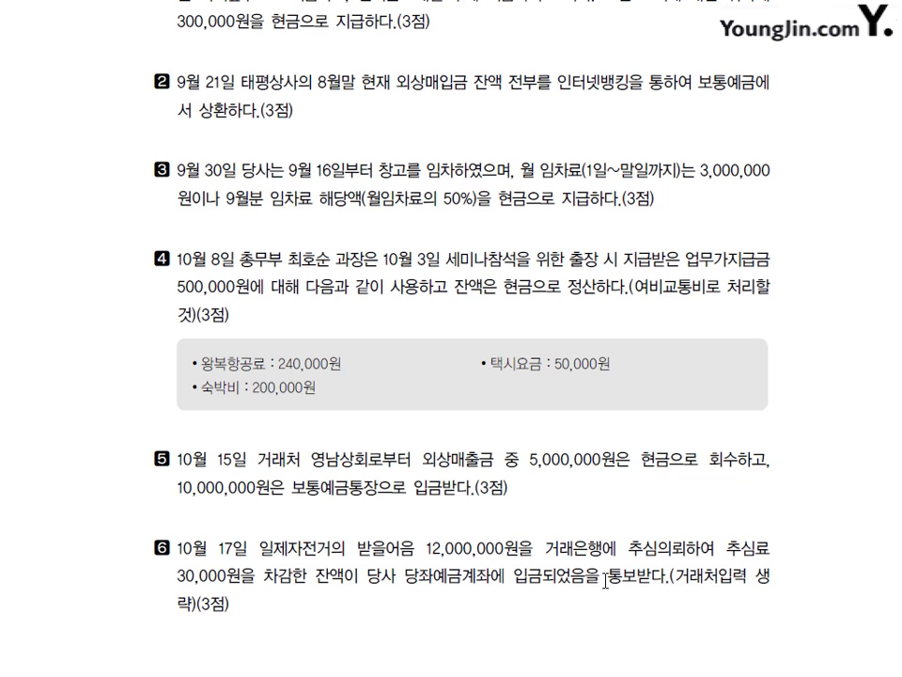
key(alt+Tab)
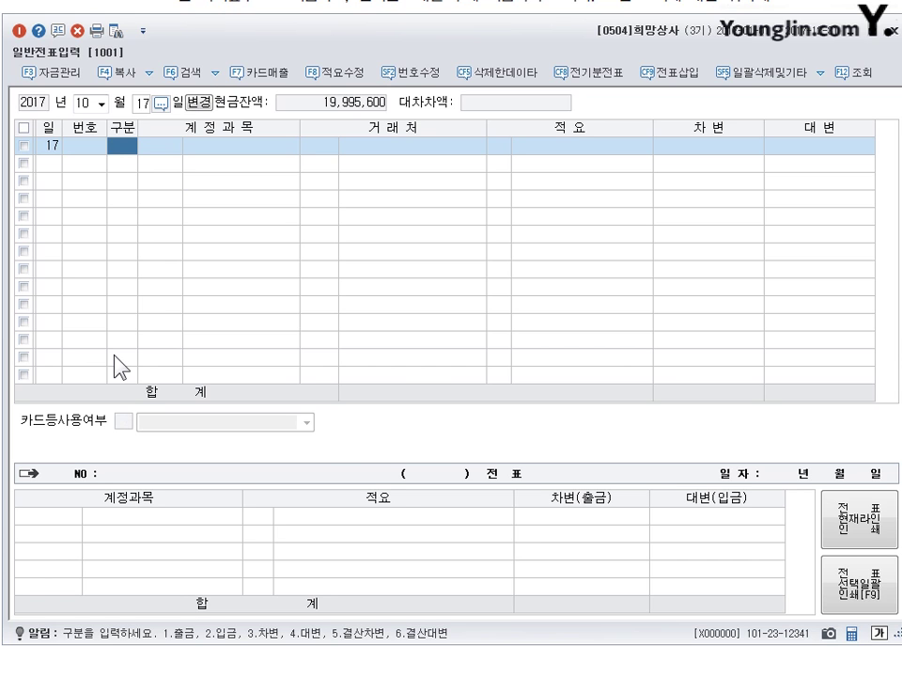
Debit 0831 수수료비용 30,000.
text(3)
key(Return)
text(831)
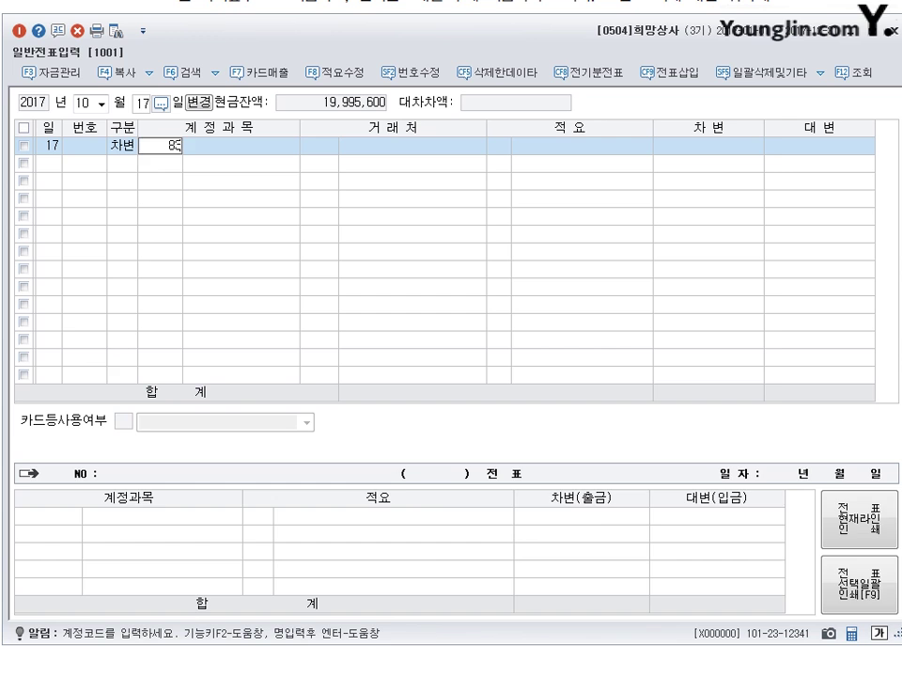
key(Return)
key(Return)
key(Return)
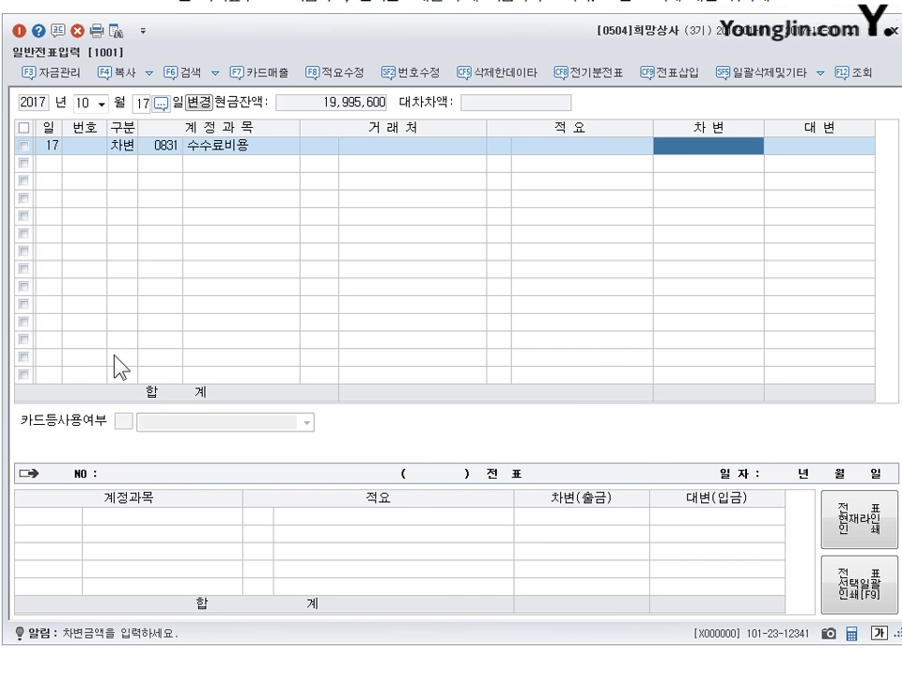
text(30000)
key(Return)
Debit 0102 당좌예금 11,970,000, correcting the mistyped amount.
text(102)
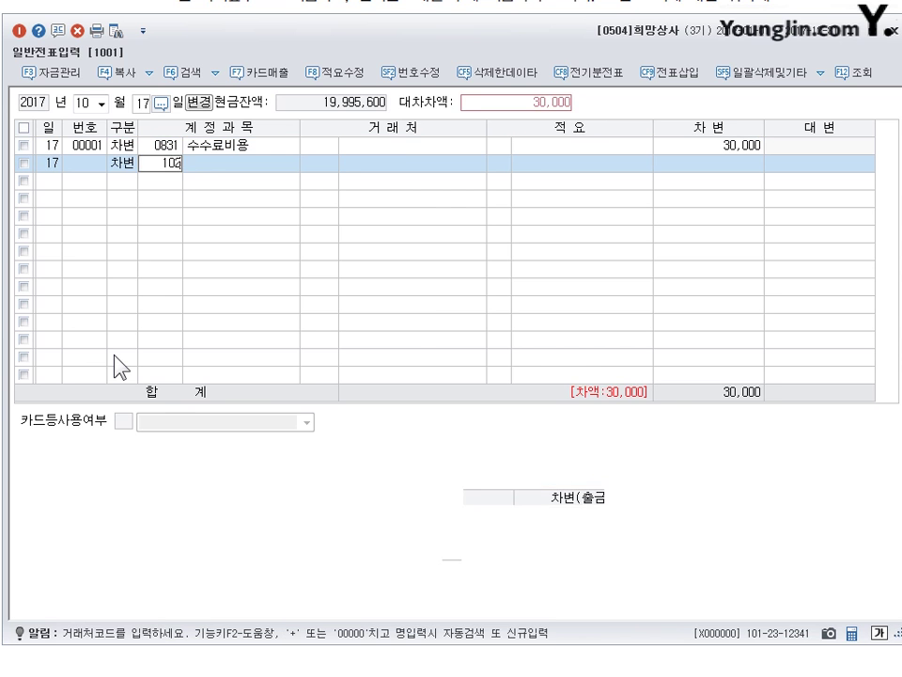
key(Return)
key(Return)
key(Return)
text(1,170)
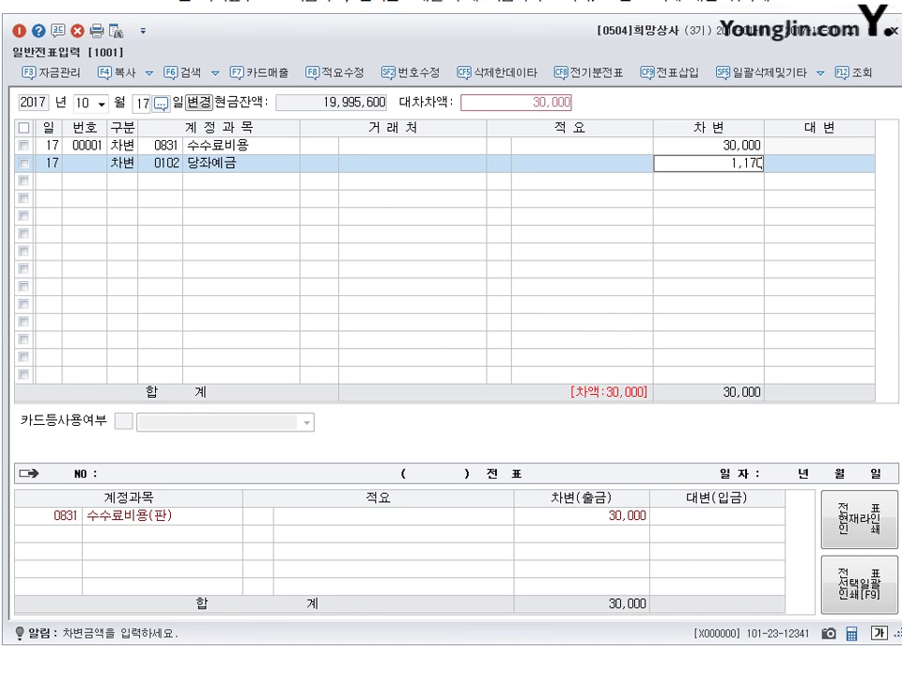
key(BackSpace)
key(BackSpace)
key(BackSpace)
text(1970)
key(plus)
key(Return)
Credit 12,000,000 to 받을어음, changing the mistyped account 111 to 110.
text(4)
key(Return)
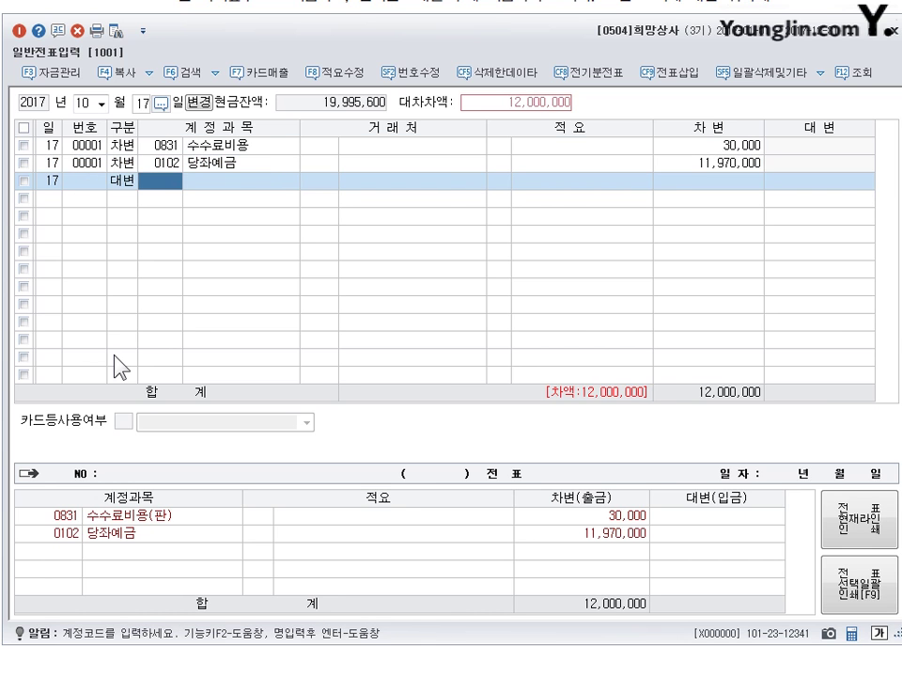
text(111)
key(Return)
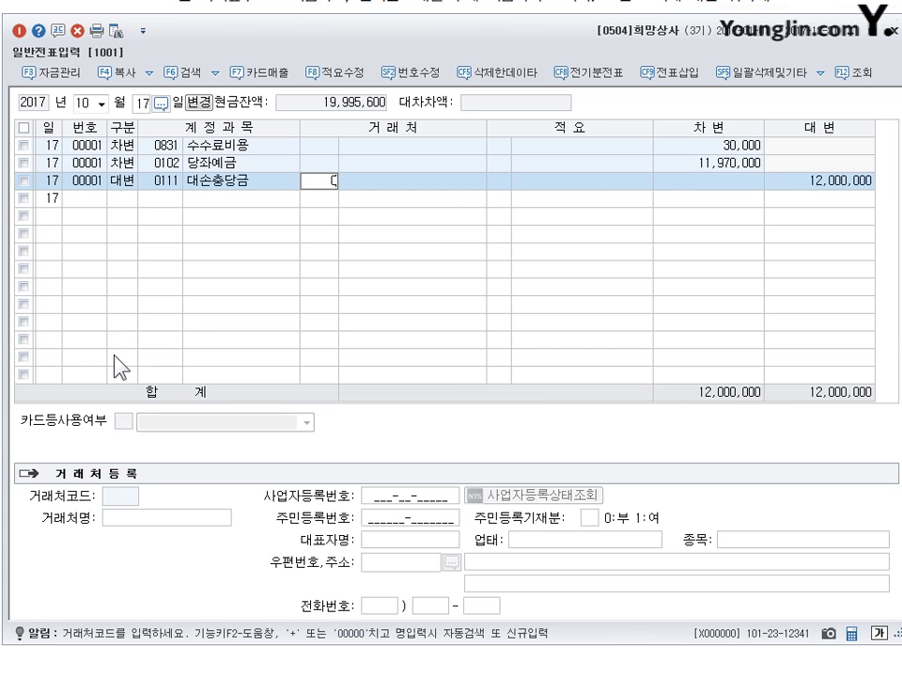
key(Return)
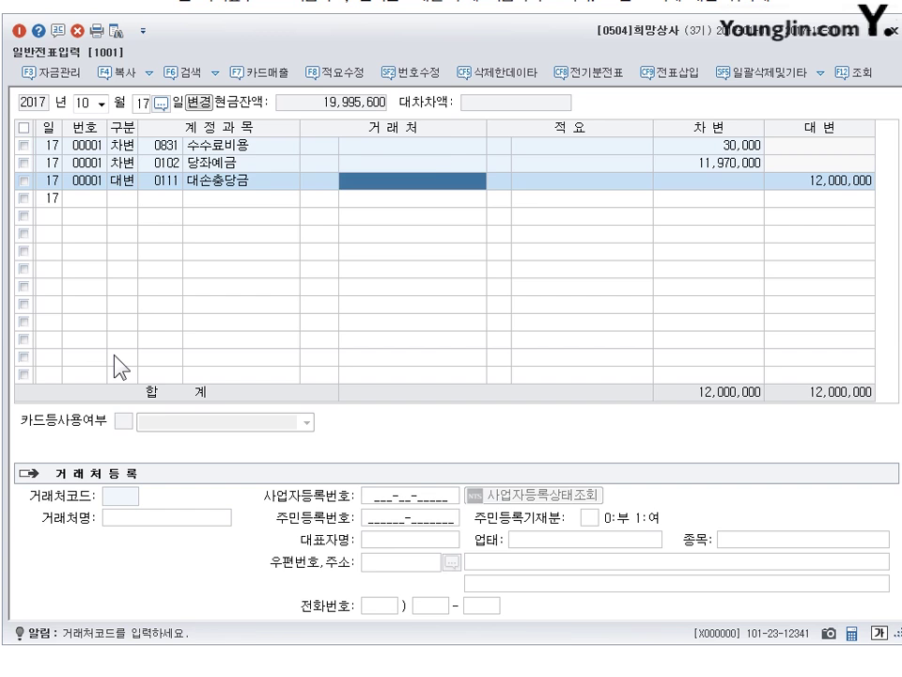
key(shift+Tab)
key(shift+Tab)
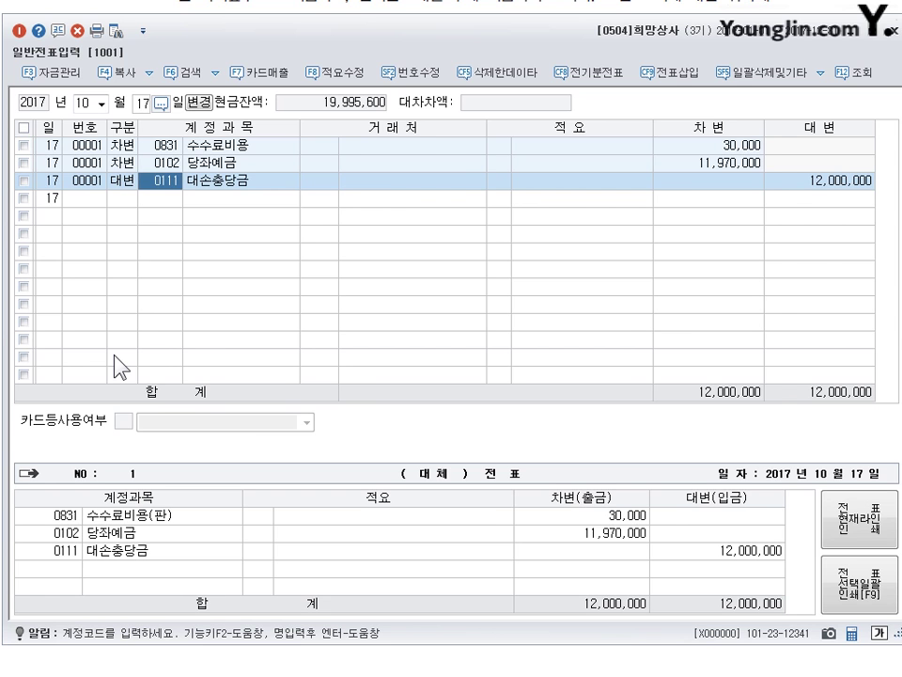
text(110)
key(Return)
key(Return)
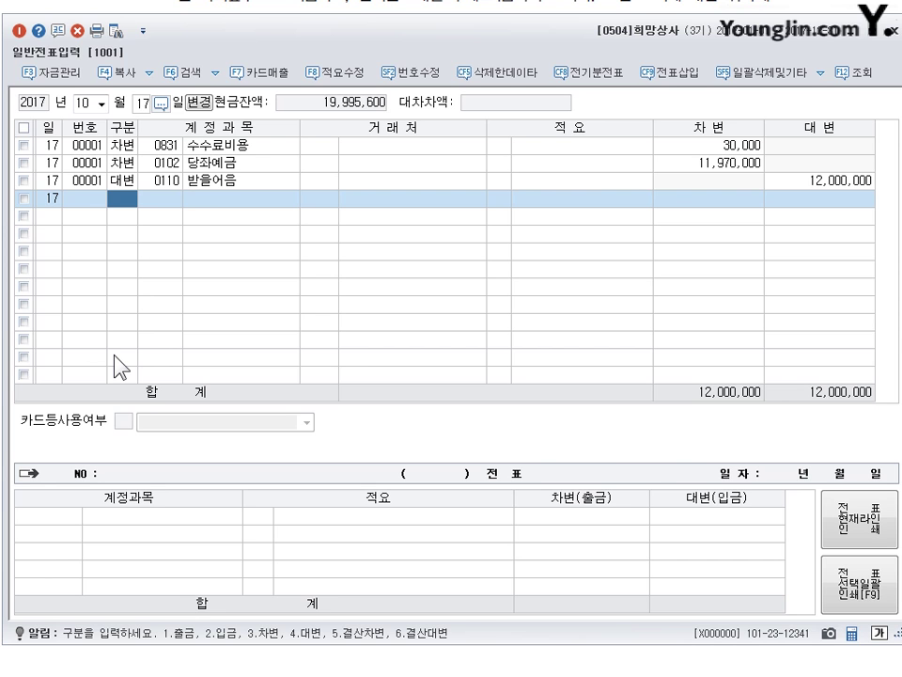
click(219, 186)
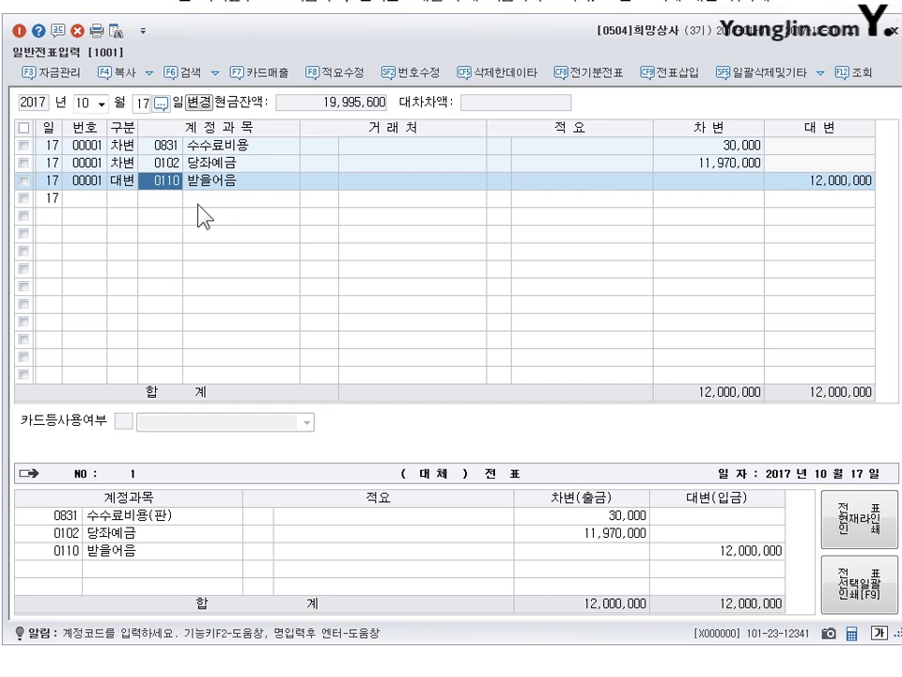
click(313, 182)
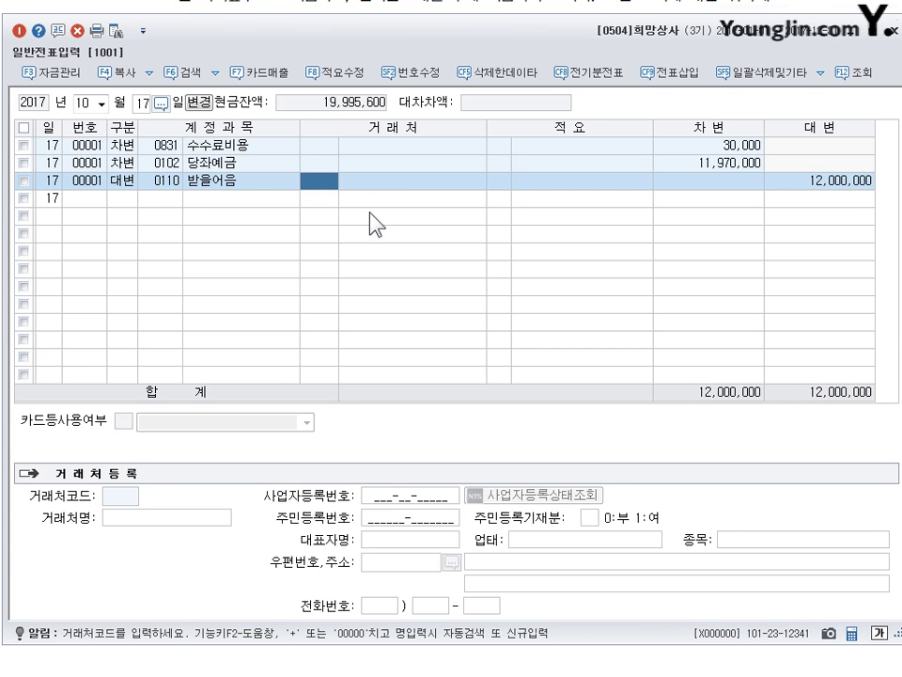
click(413, 180)
click(320, 179)
key(Return)
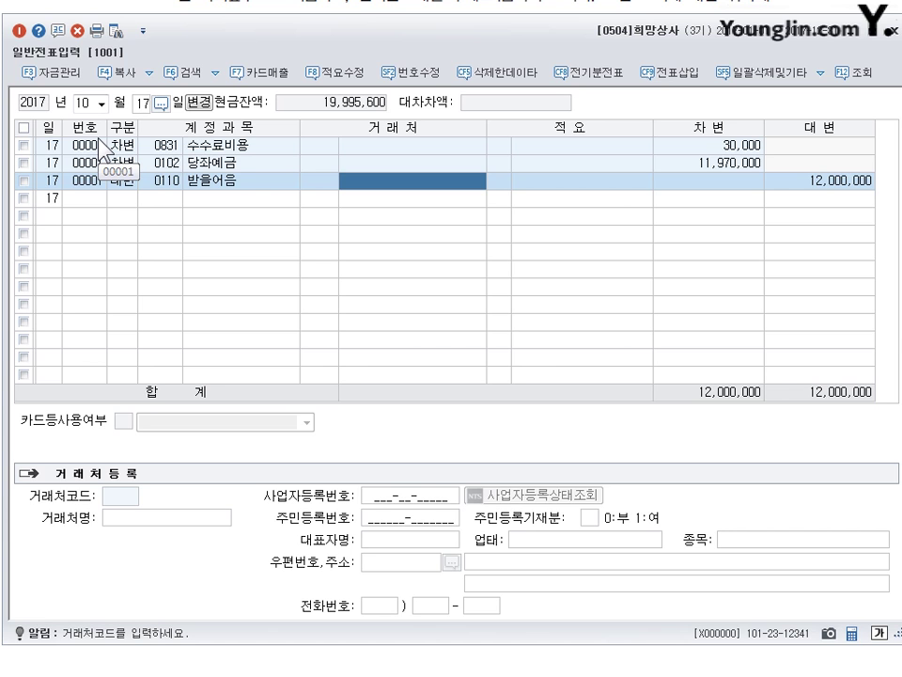
Set the voucher date to November 8.
click(84, 102)
text(11)
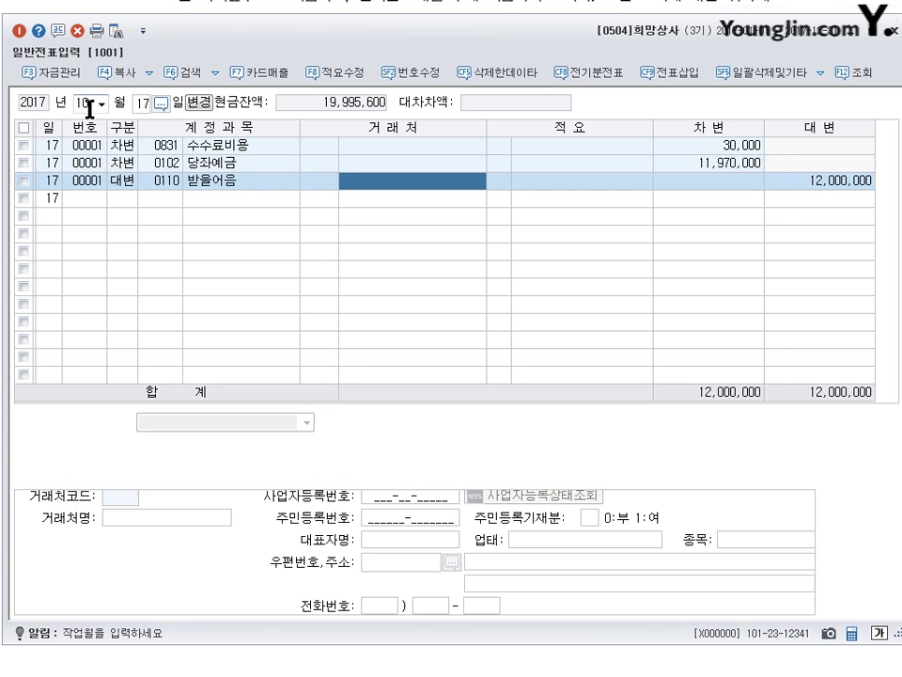
key(Return)
text(8)
key(Return)
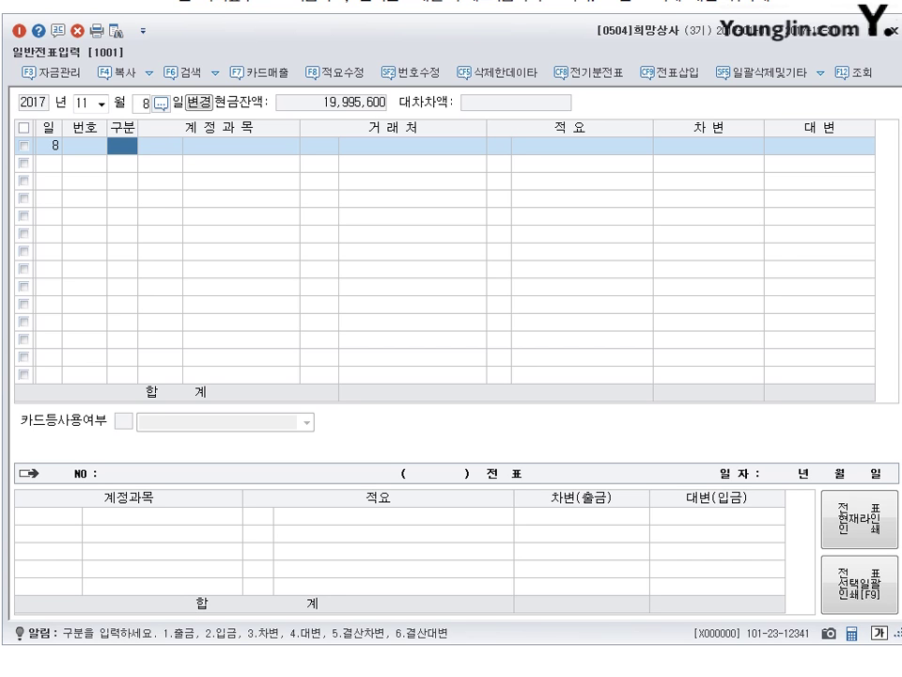
Record a 500,000 cash payment (출금) to 복리후생비, account 811.
text(1)
key(Return)
text(811)
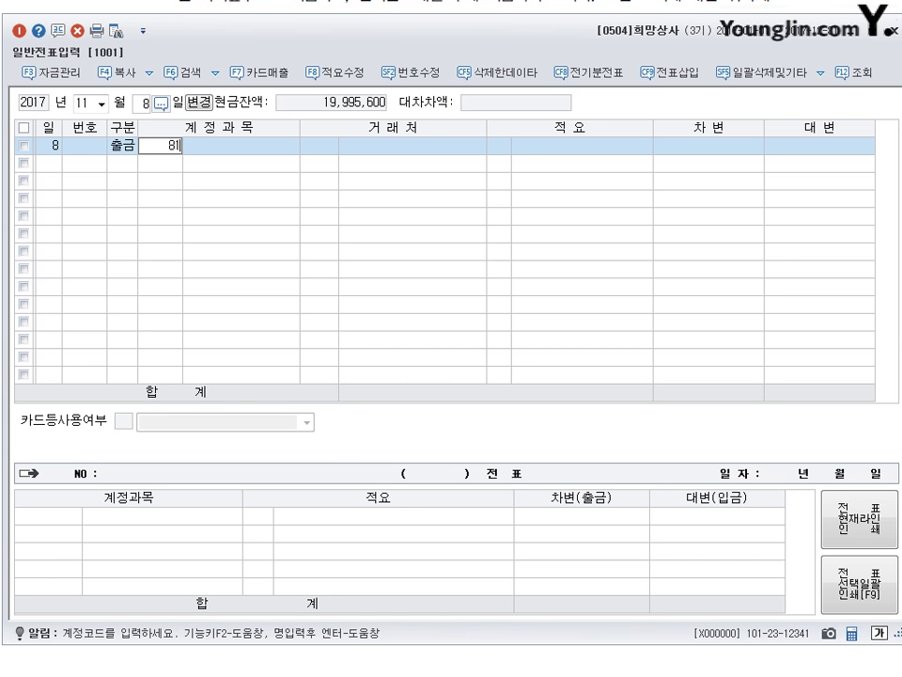
key(Return)
key(Return)
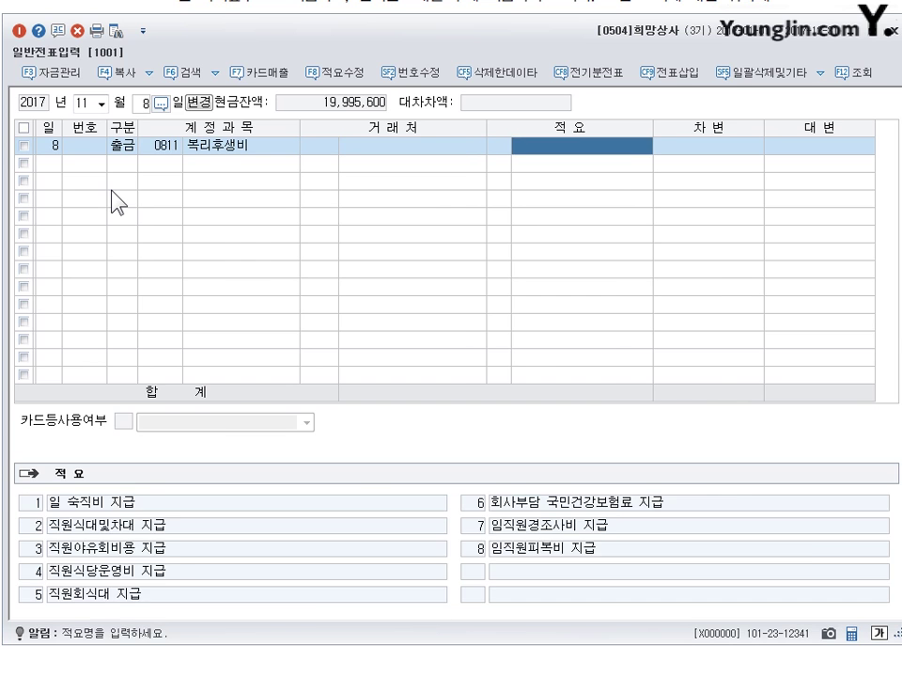
key(Return)
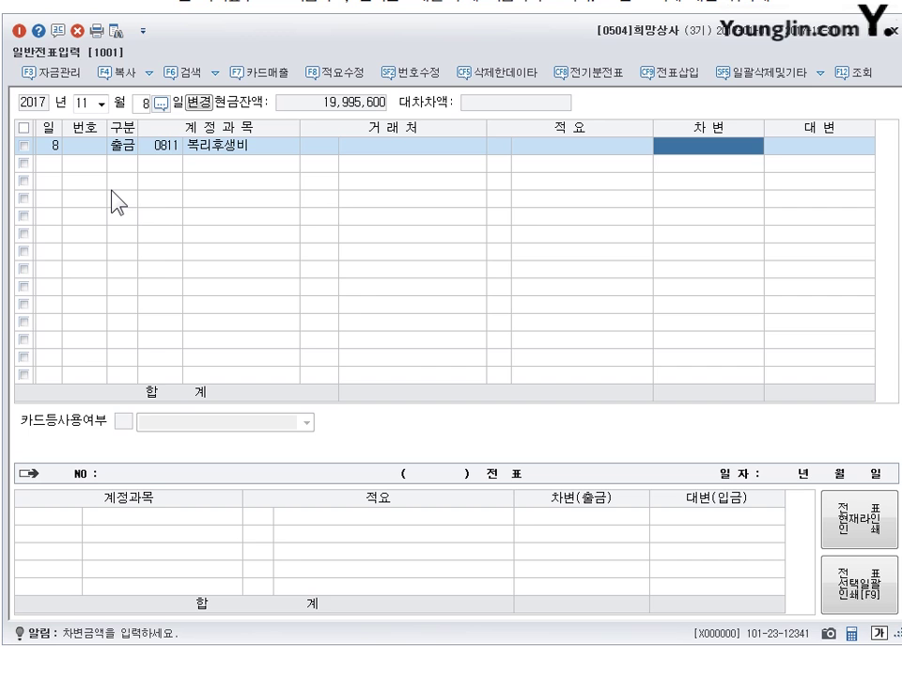
text(500000)
key(Return)
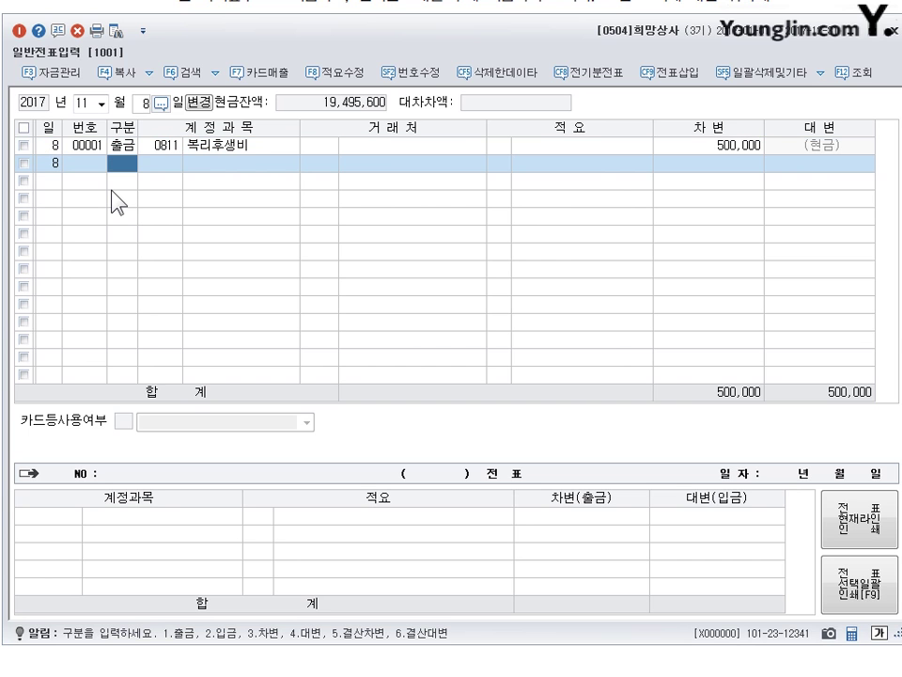
click(706, 146)
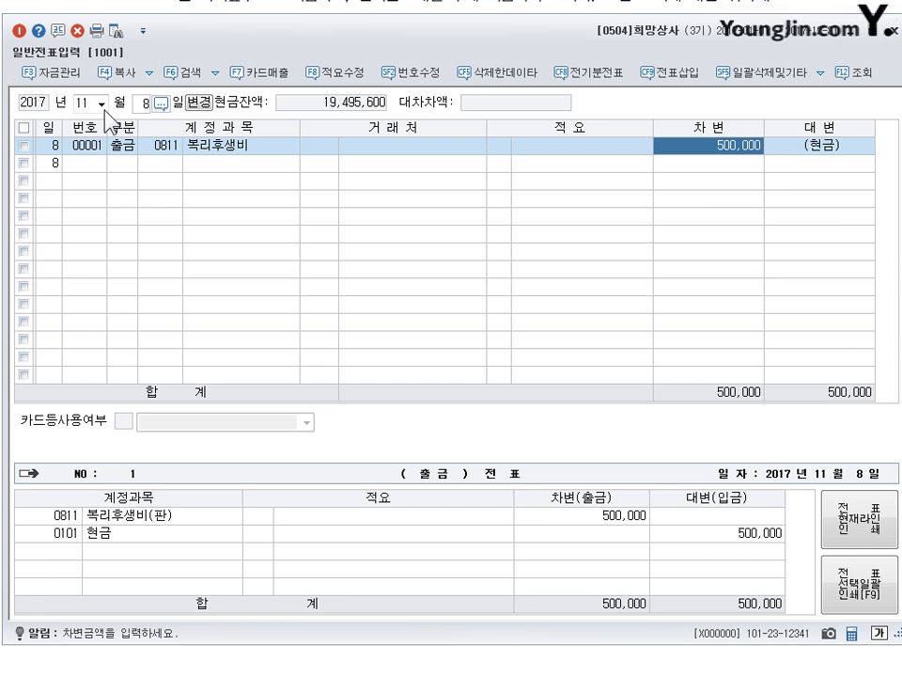
Change the entry month to 12 to prepare the December 12 entry.
double_click(76, 99)
text(12)
key(Return)
text(12)
key(Return)
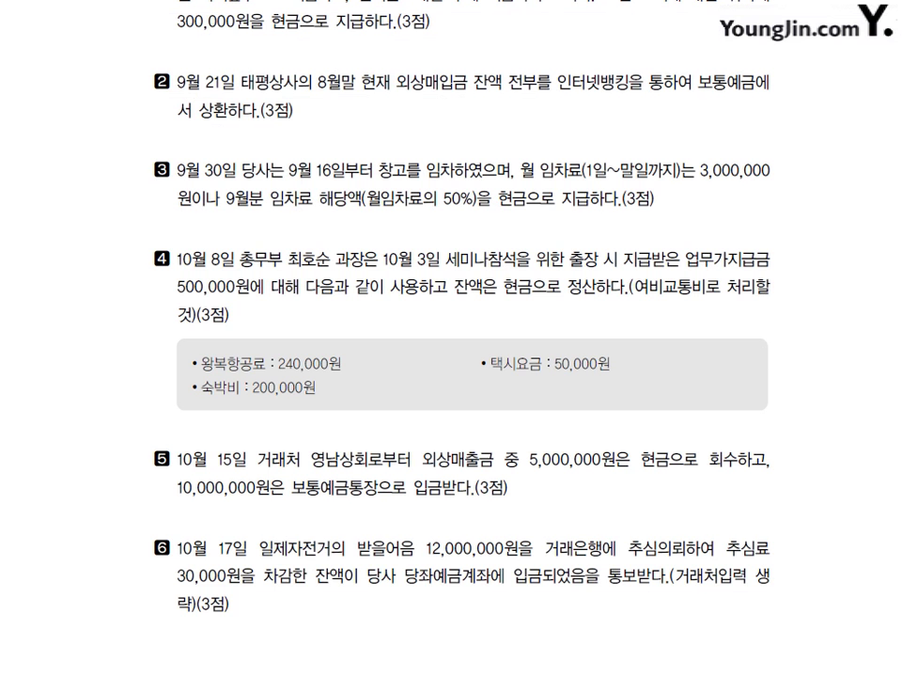
Mark up problem 8 in red, ticking 계약 and circling the 10%.
scroll(332, 507, down, 10)
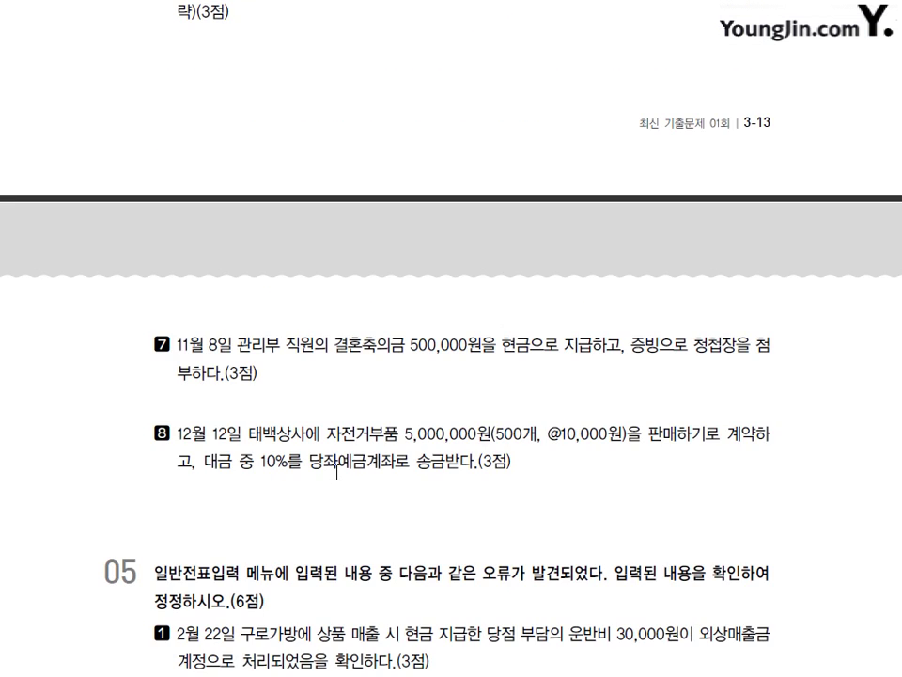
scroll(337, 467, down, 3)
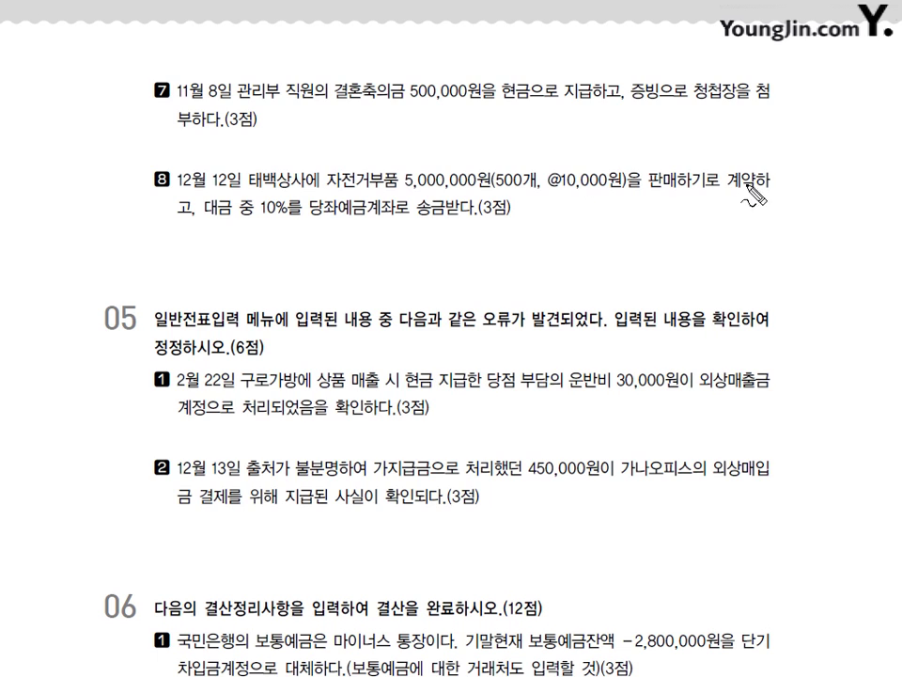
drag(770, 153, 749, 192)
mouse_move(284, 194)
mouse_down()
mouse_move(293, 222)
mouse_move(443, 223)
mouse_up()
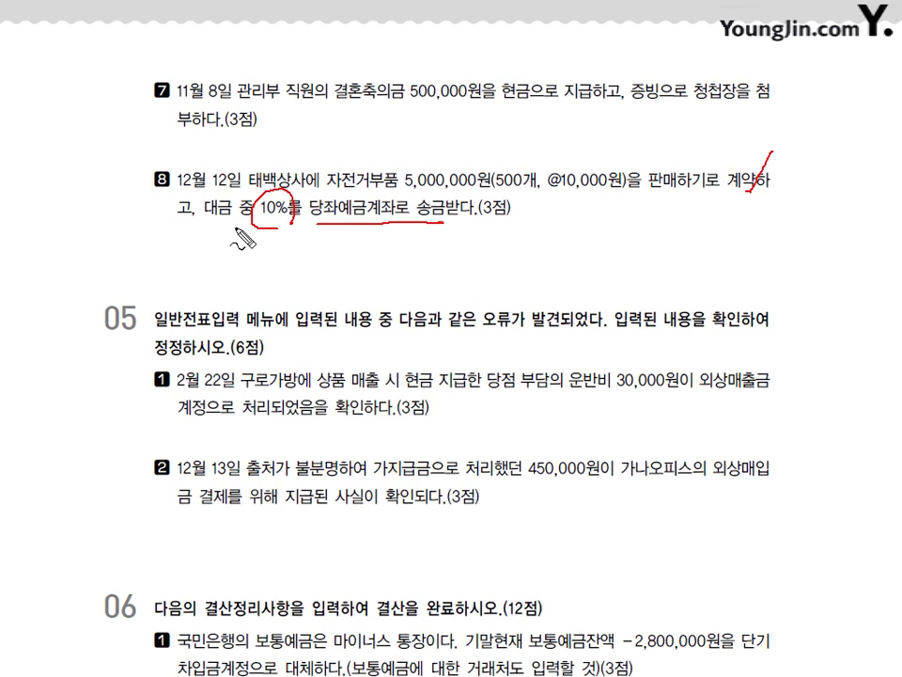
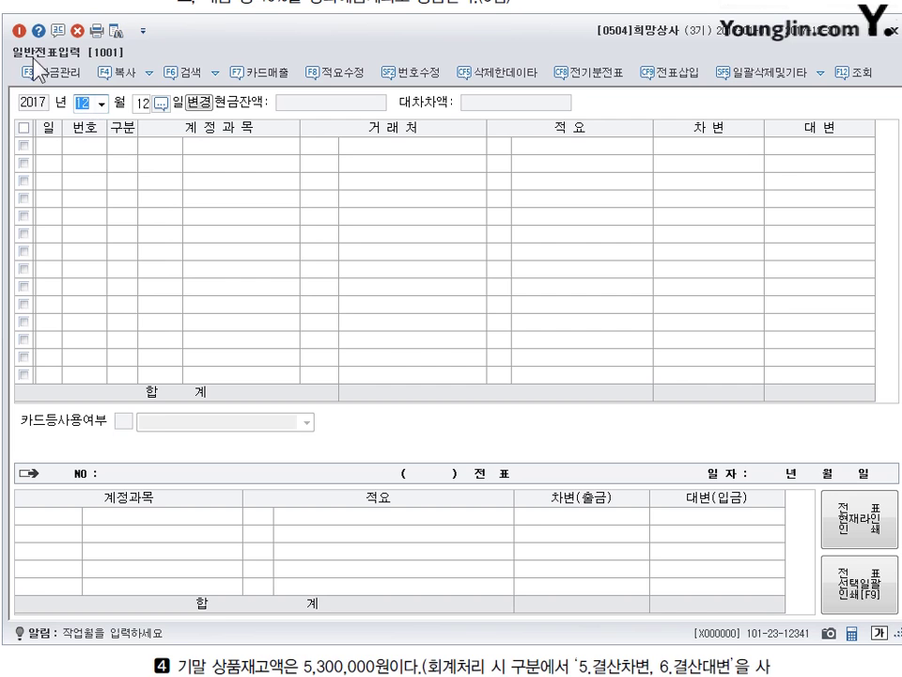
Load the February 22 vouchers and review the 외상매출금, 상품매출 and 현금 lines of the sale.
text(2)
key(Return)
text(22)
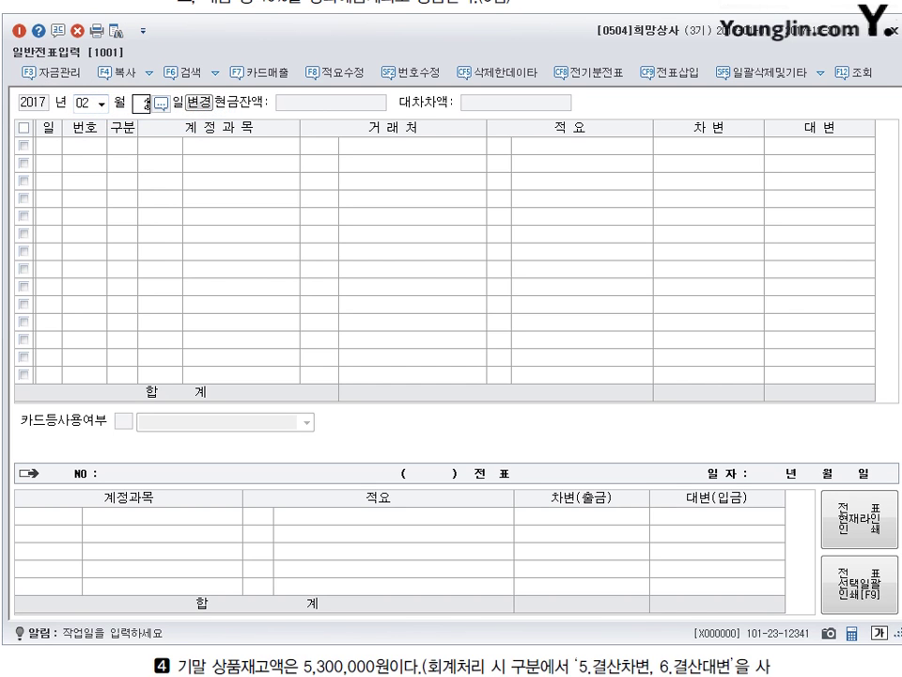
key(Return)
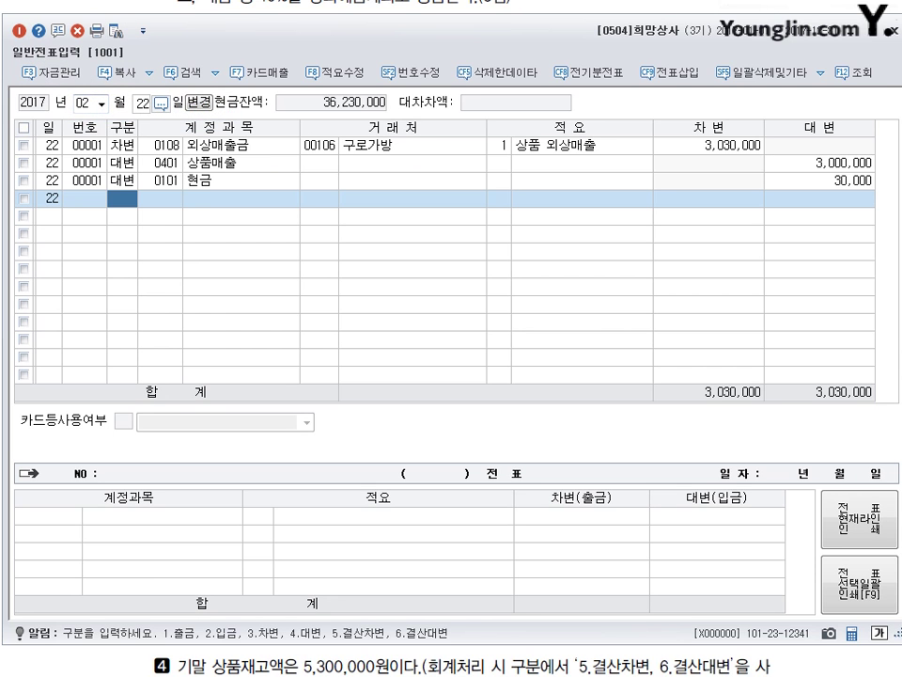
click(244, 150)
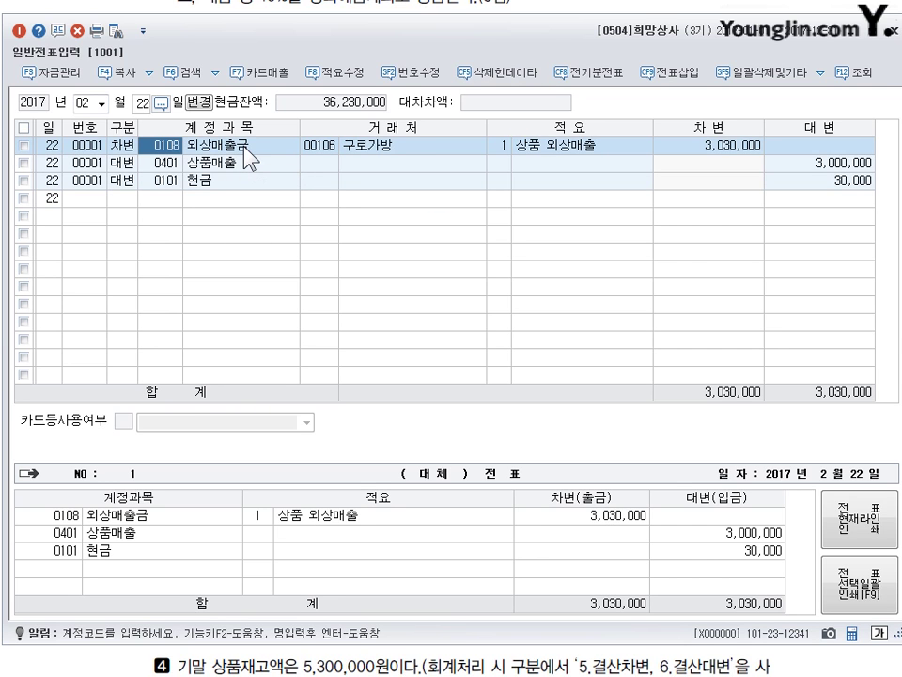
click(229, 165)
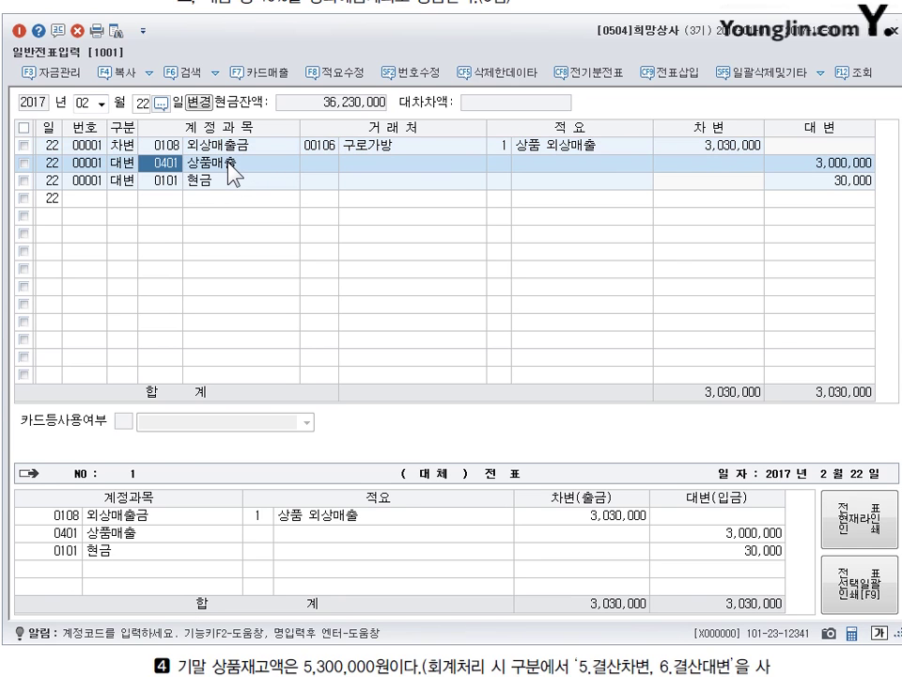
click(210, 182)
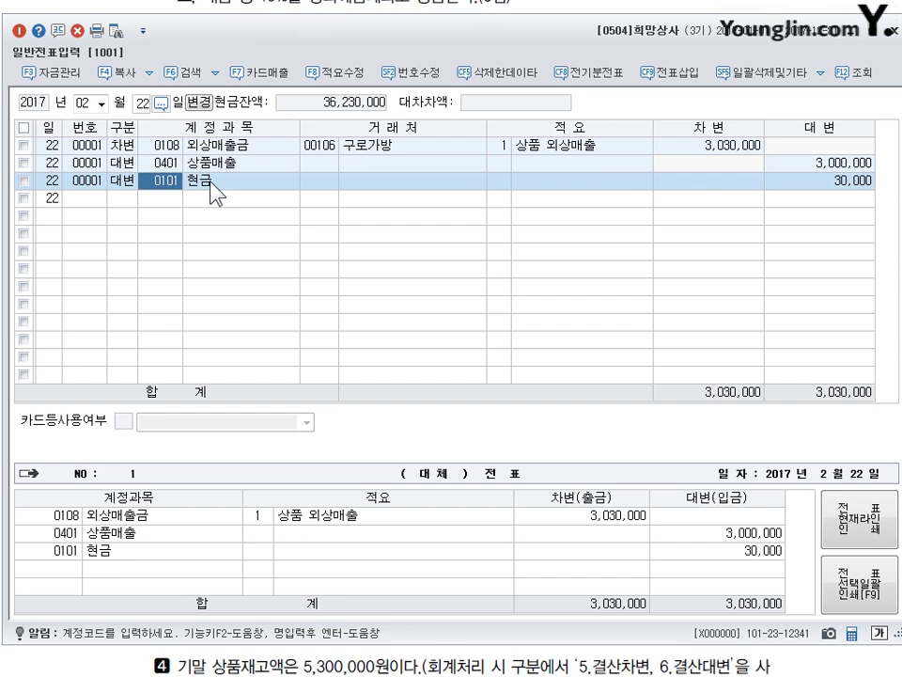
Compare the 3,030,000 receivable debit against the 3,000,000 sales and 30,000 cash credits.
click(840, 166)
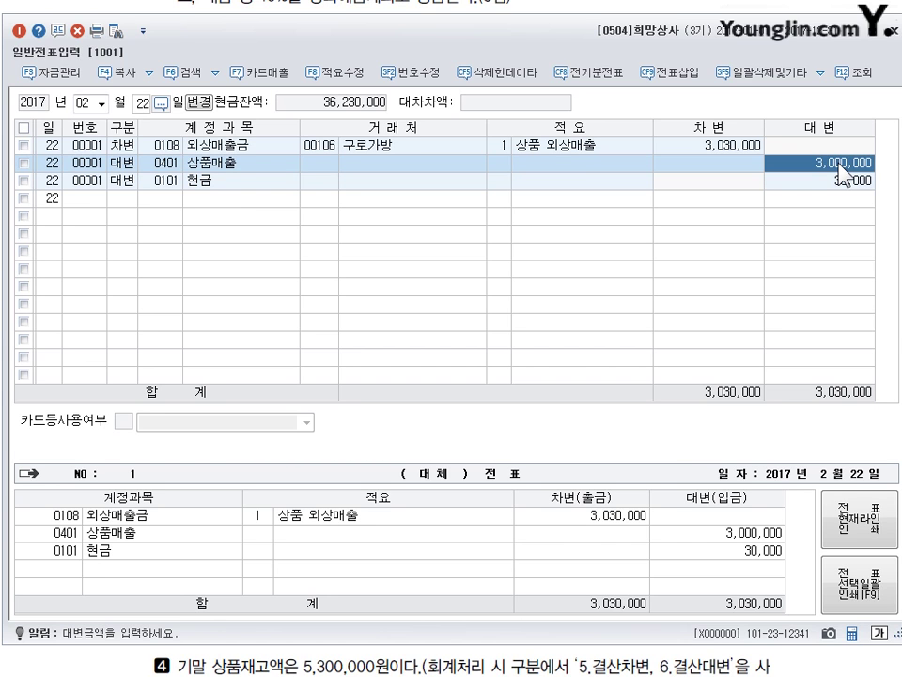
click(672, 147)
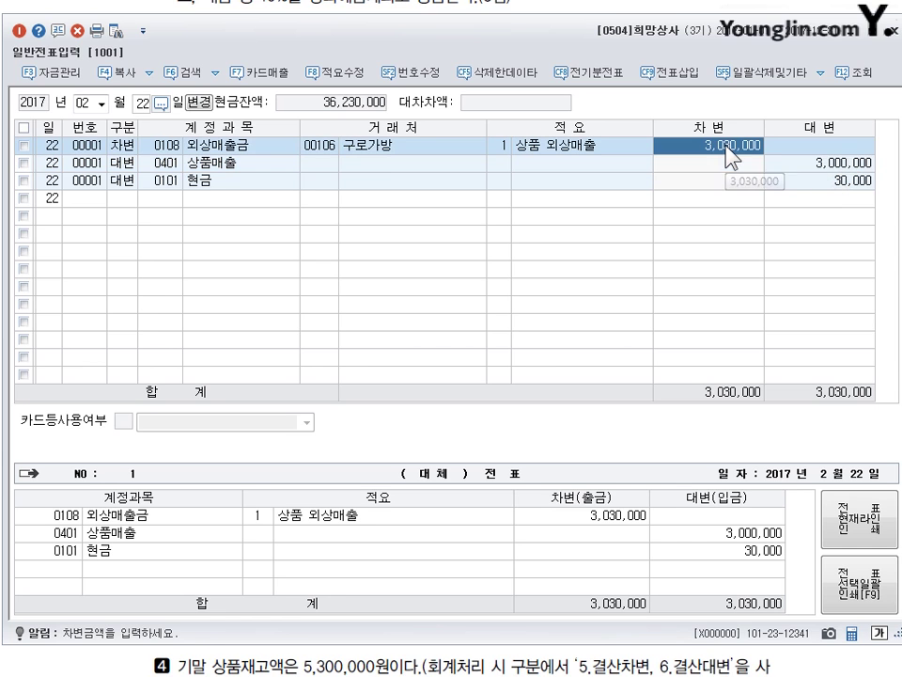
click(837, 167)
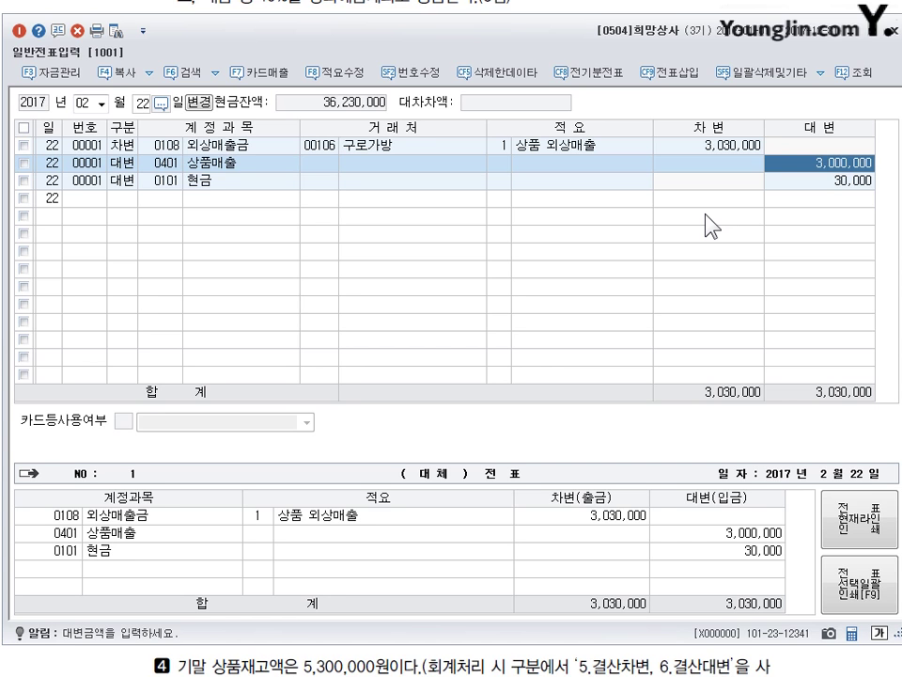
click(732, 148)
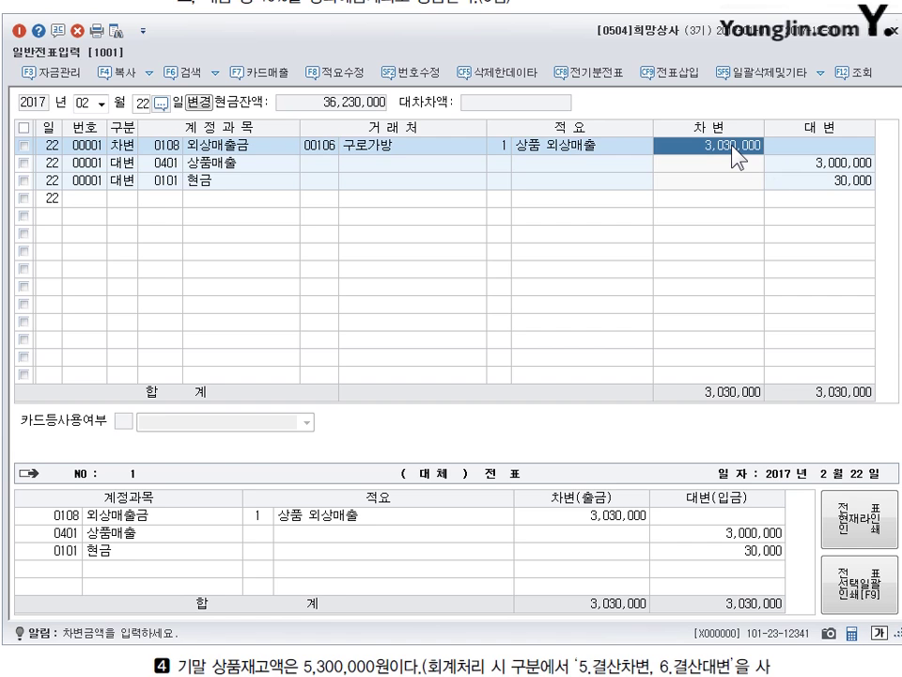
click(825, 168)
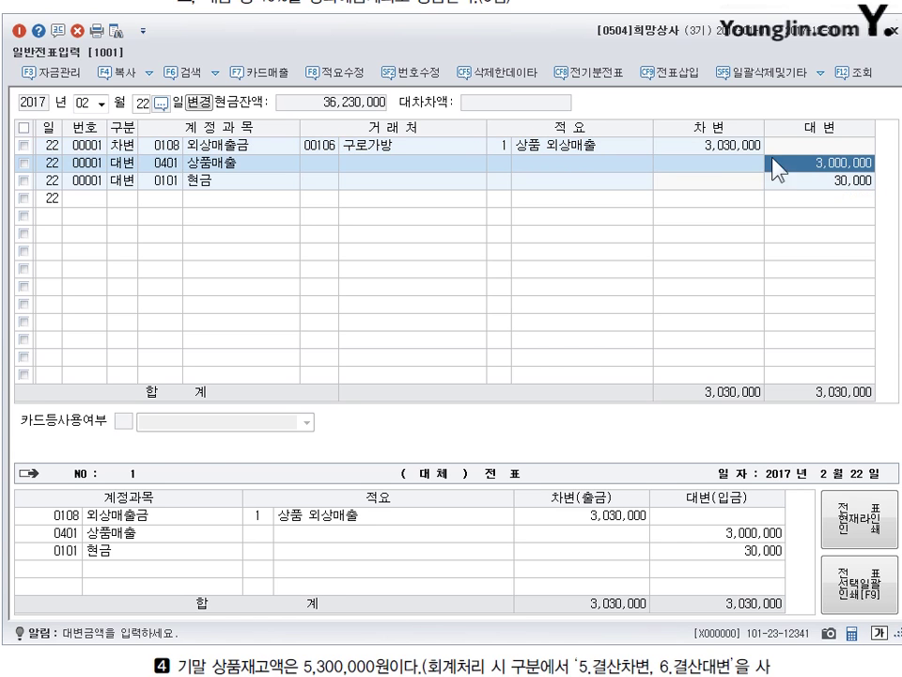
click(658, 149)
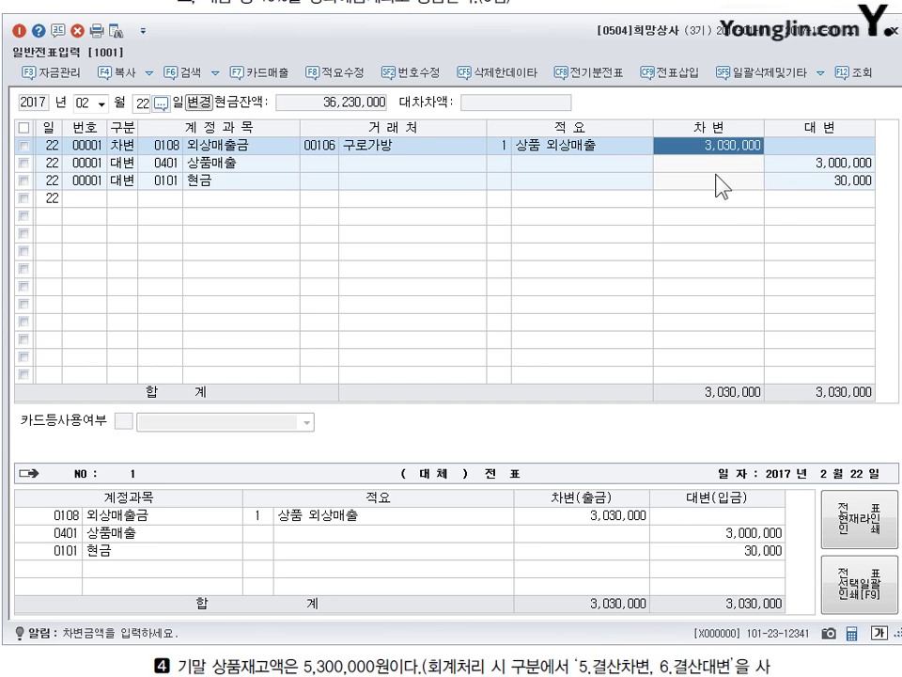
click(849, 185)
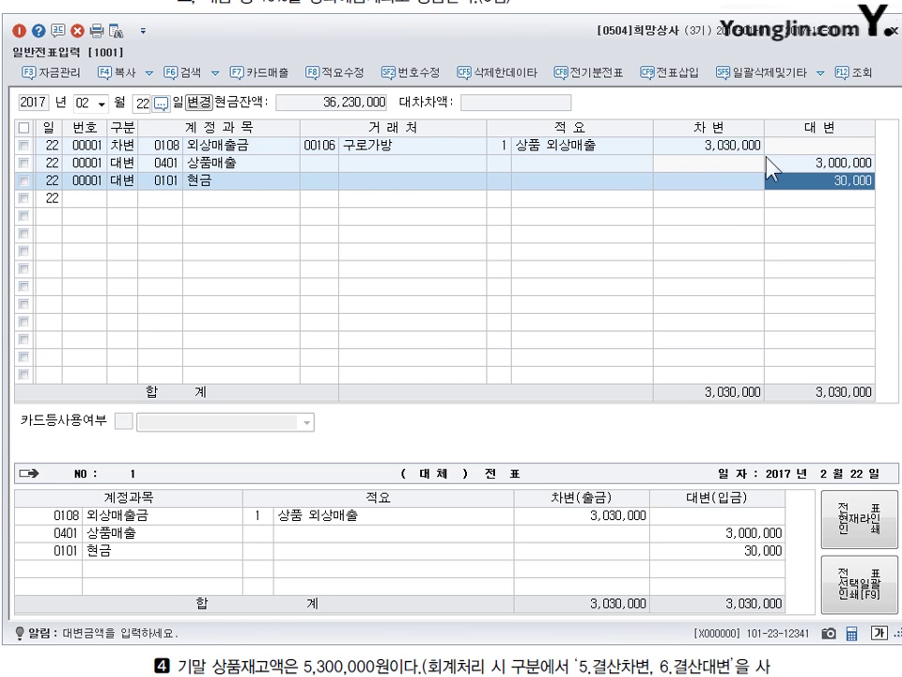
Change the 외상매출금 debit amount from 3,030,000 to 3,000,000.
click(730, 148)
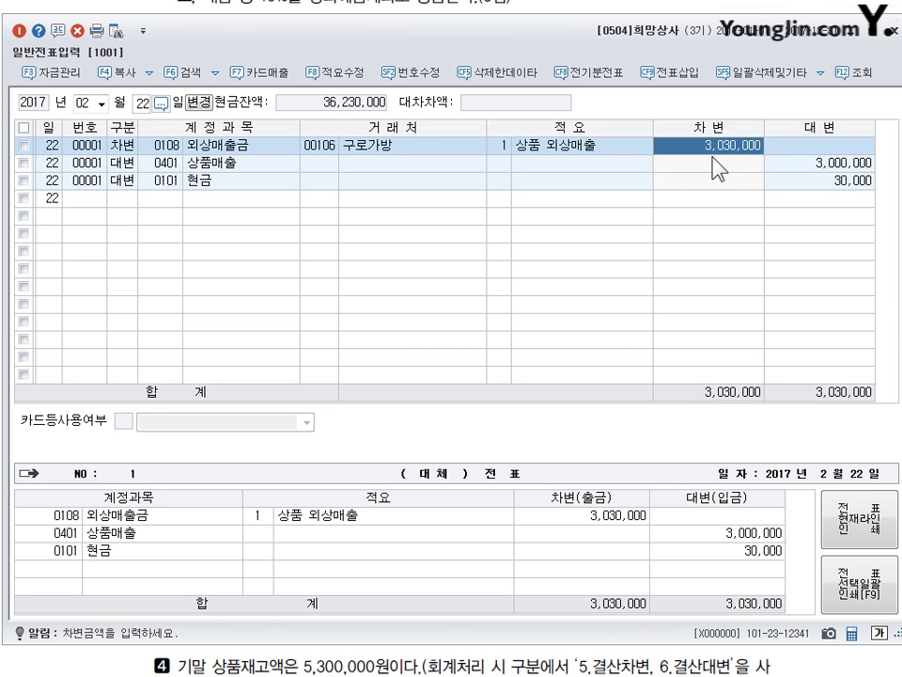
text(3000000)
key(Return)
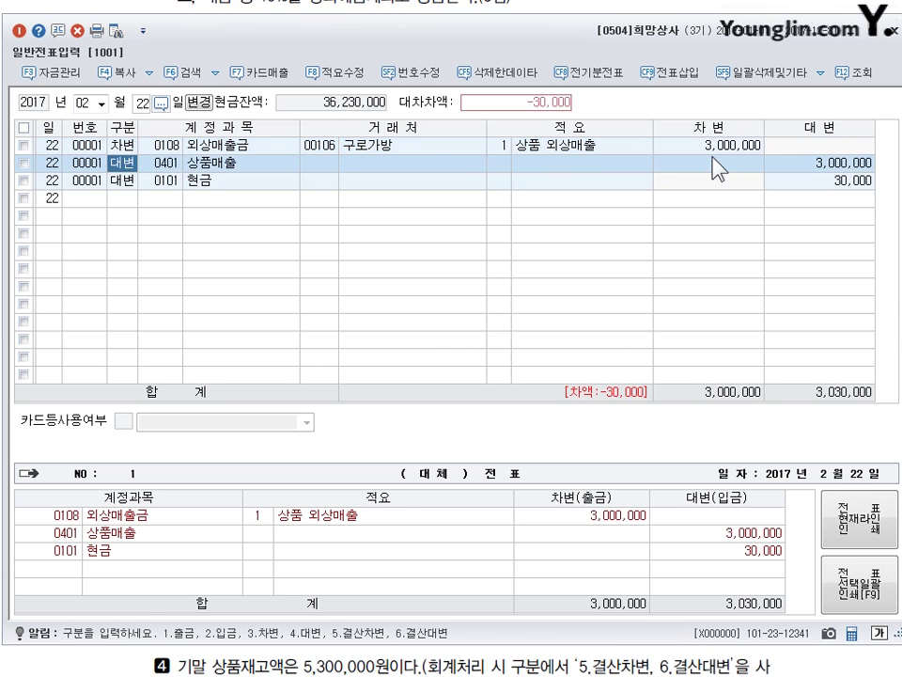
click(710, 148)
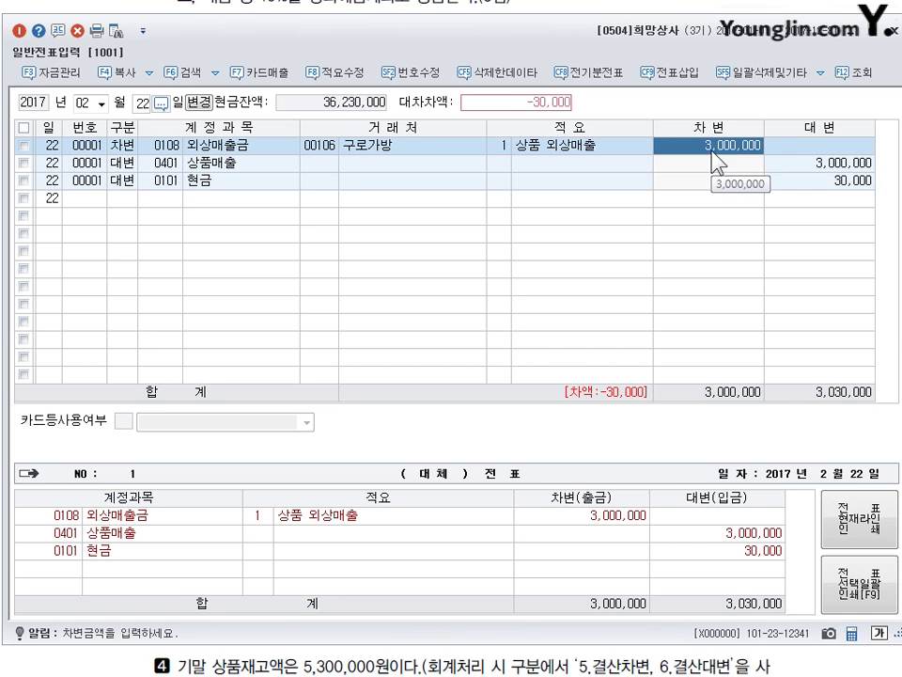
key(Return)
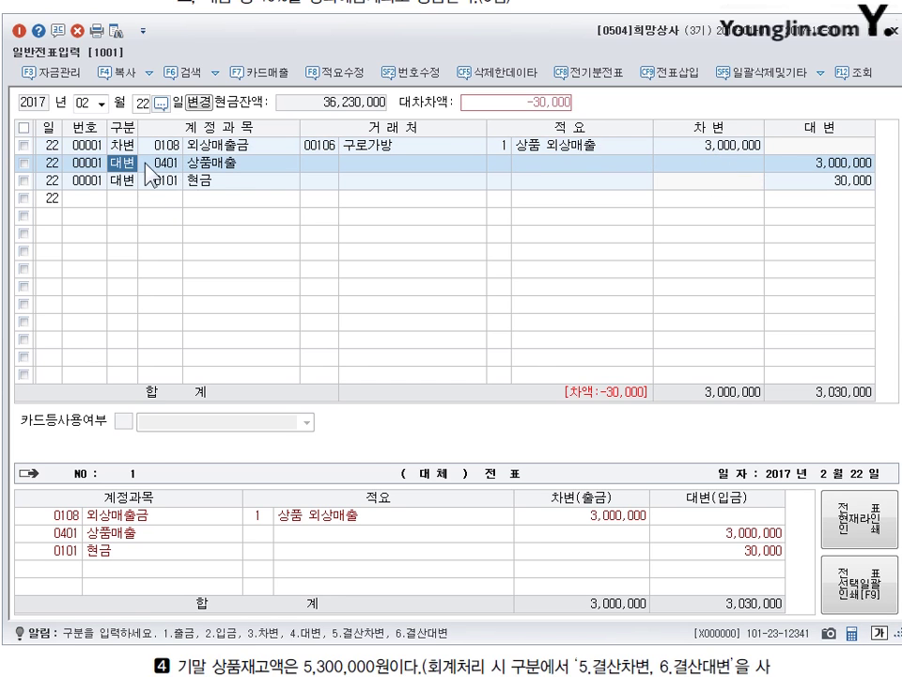
Insert a 0824 운반비 debit line of 30,000 above the 상품매출 line, balancing the voucher.
click(662, 73)
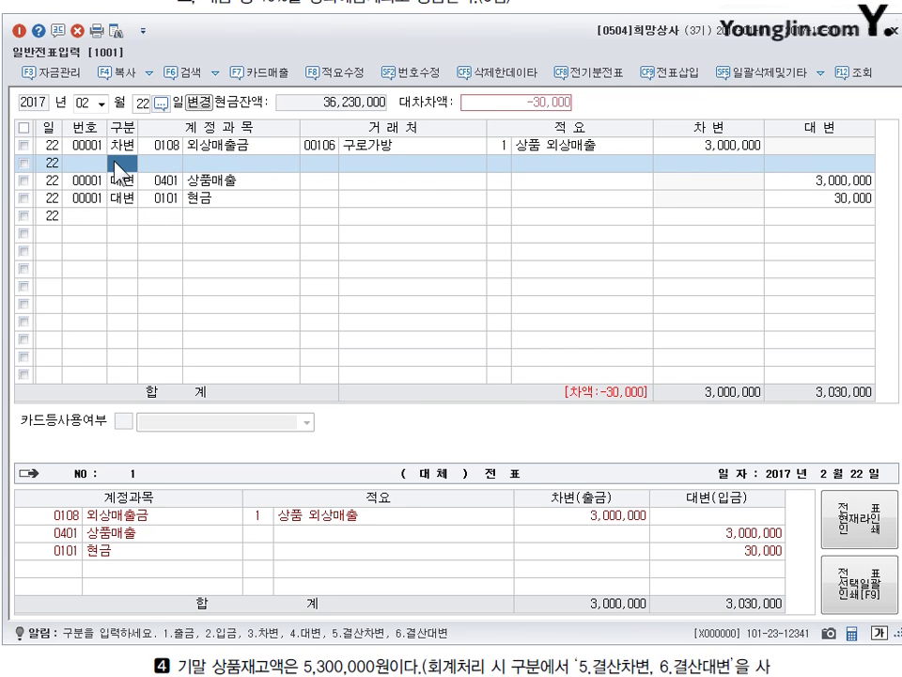
text(3)
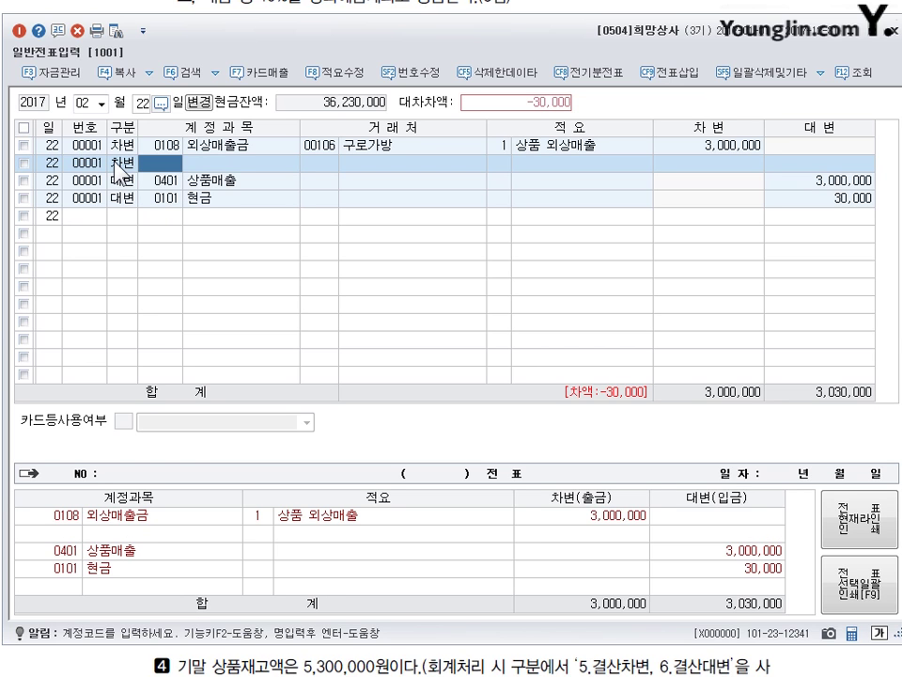
text(824)
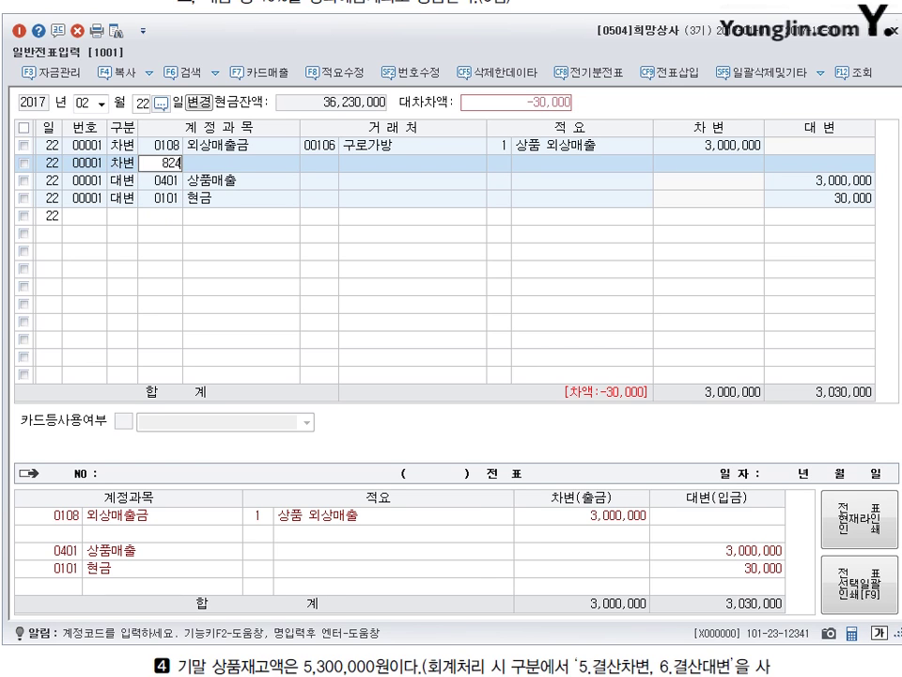
key(Return)
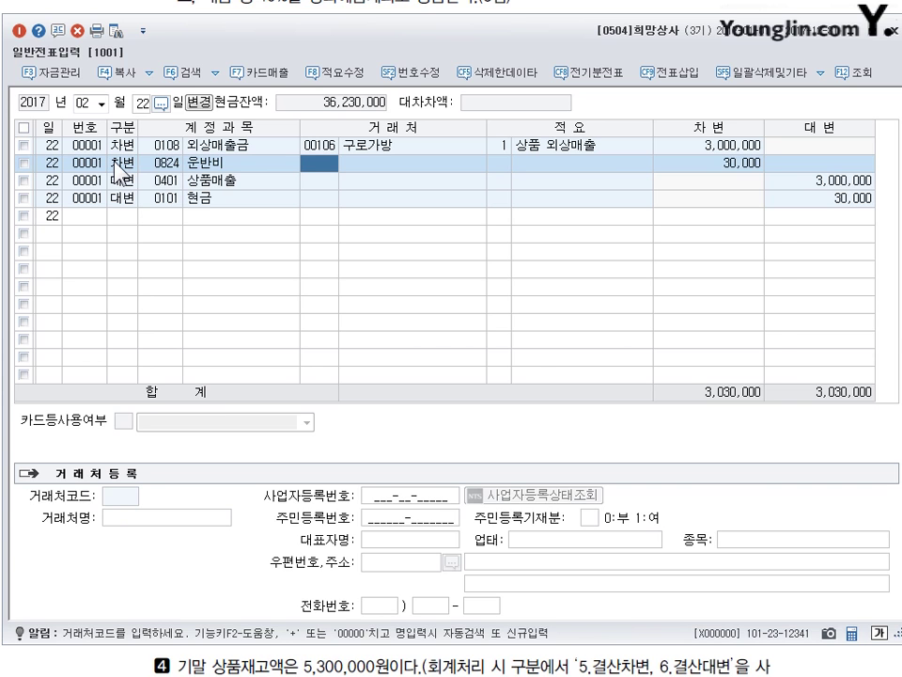
key(Return)
key(Return)
key(Return)
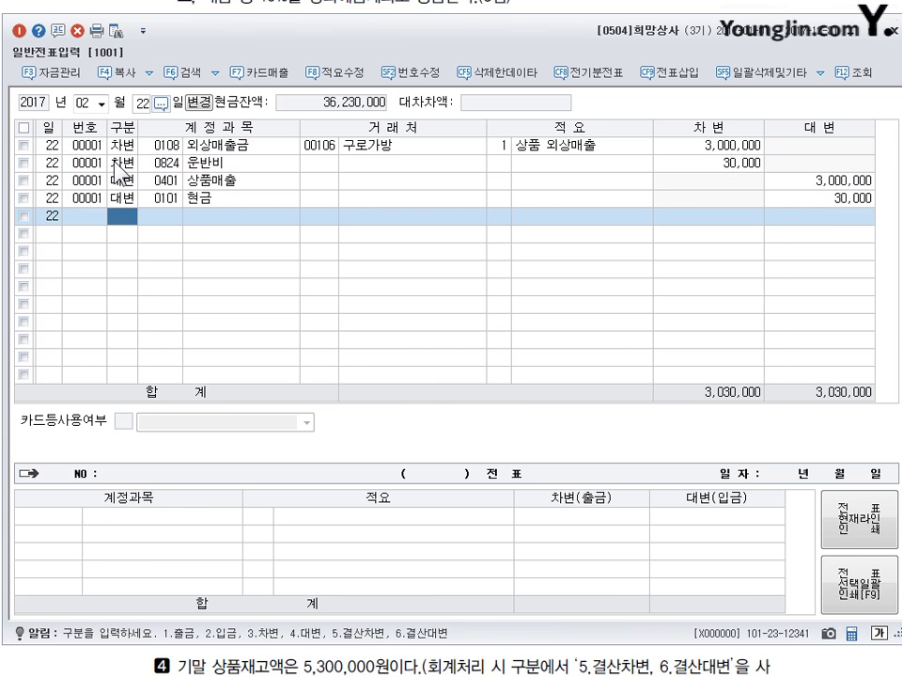
click(733, 163)
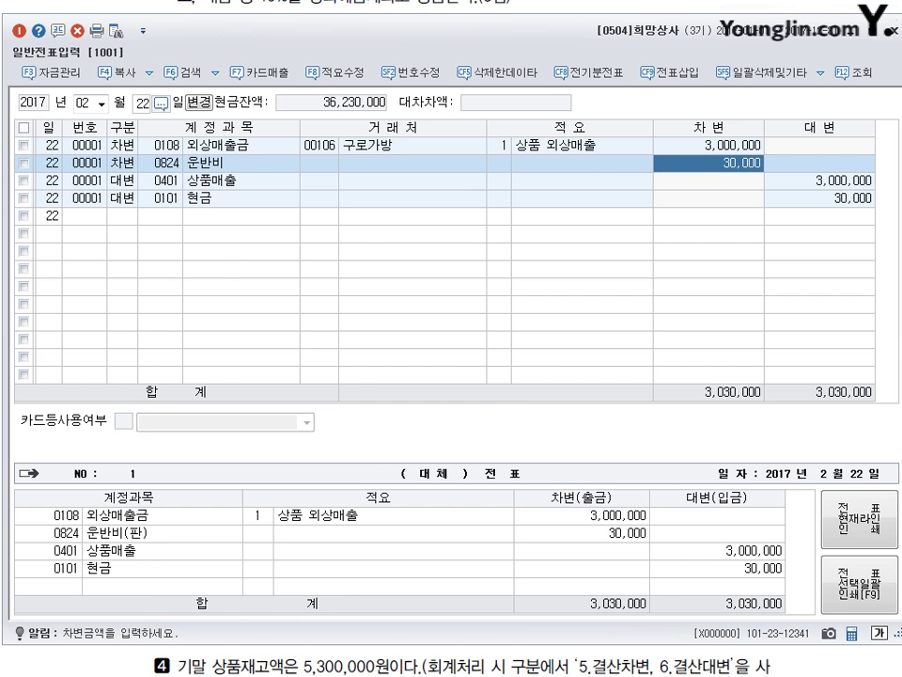
key(alt+Tab)
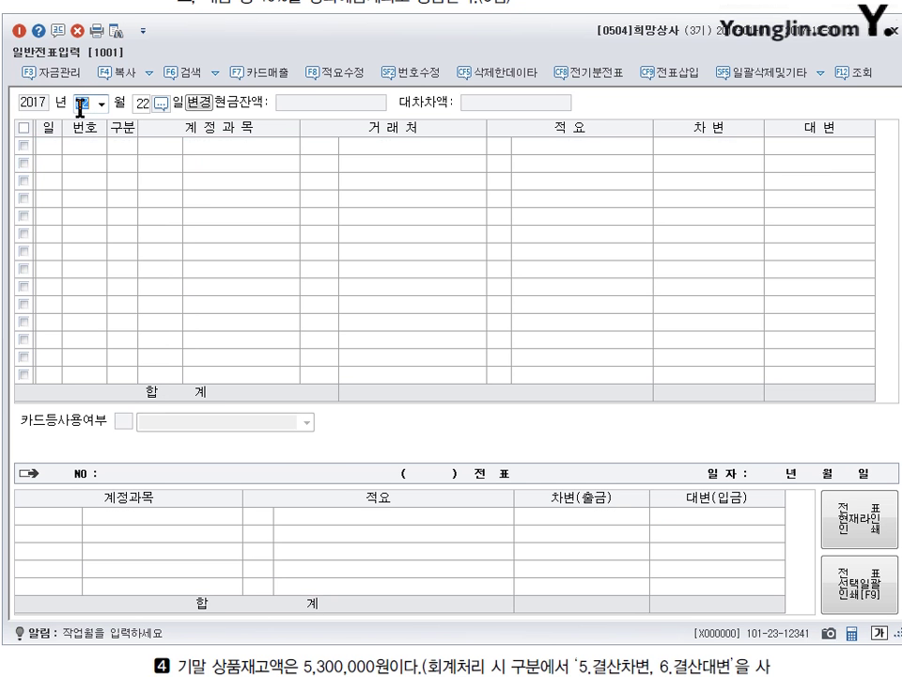
Load the December 13 vouchers and select the 가지급금 entry's account code.
text(12)
key(Return)
text(13)
key(Return)
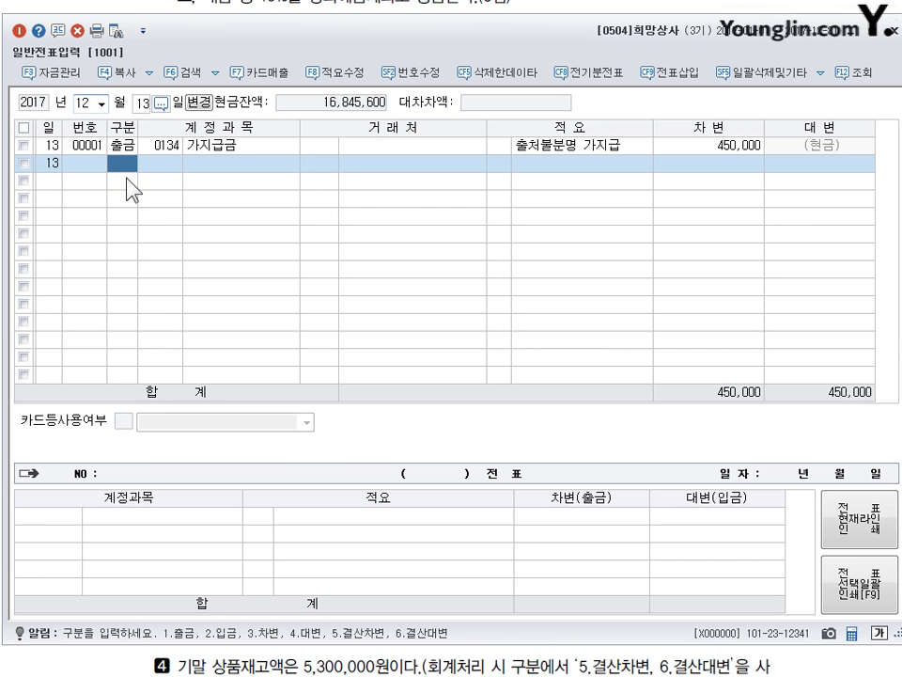
click(169, 147)
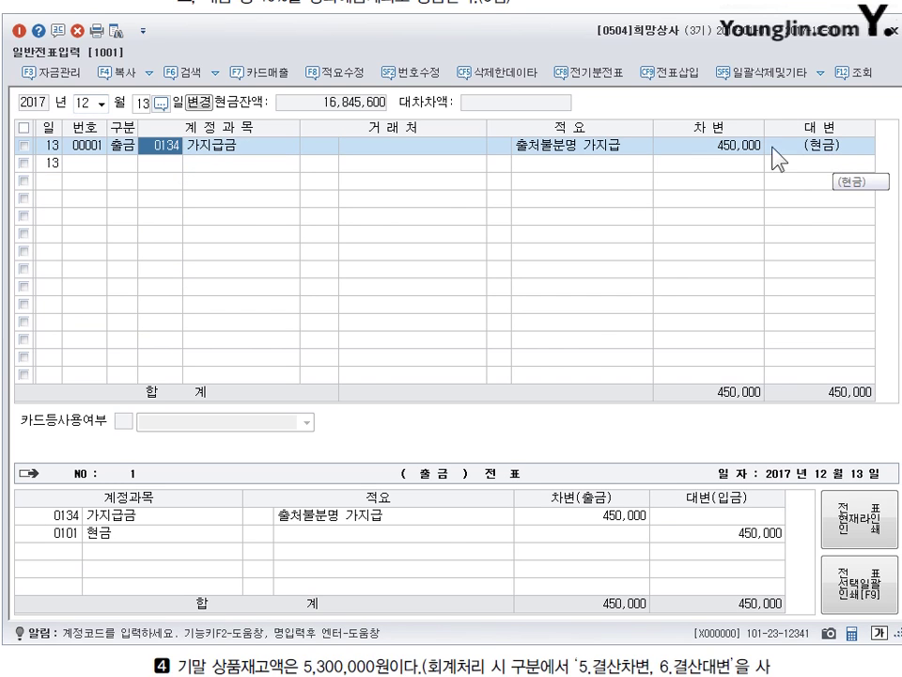
Replace the 가지급금 account with 0251 외상매입금 by searching for 외상.
click(161, 148)
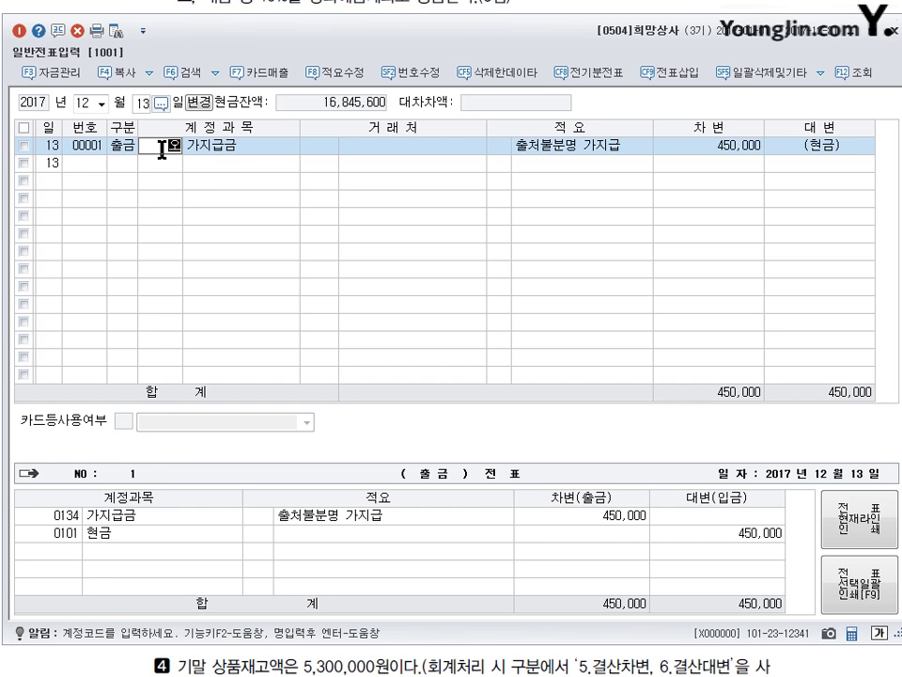
key(Hangul)
text(외상)
key(Return)
key(Down)
key(Down)
key(Down)
key(Down)
key(Down)
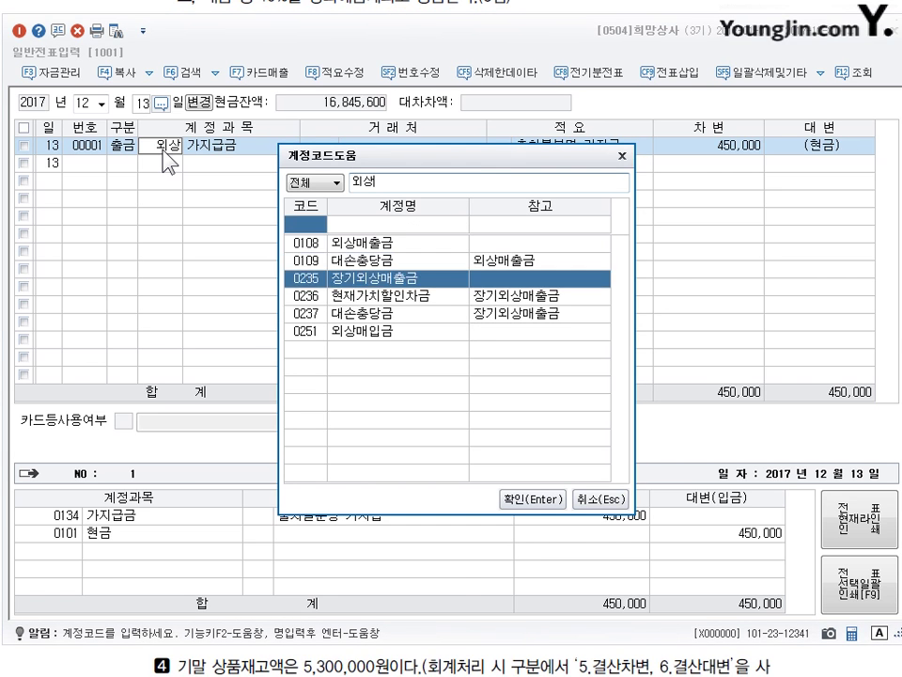
key(Escape)
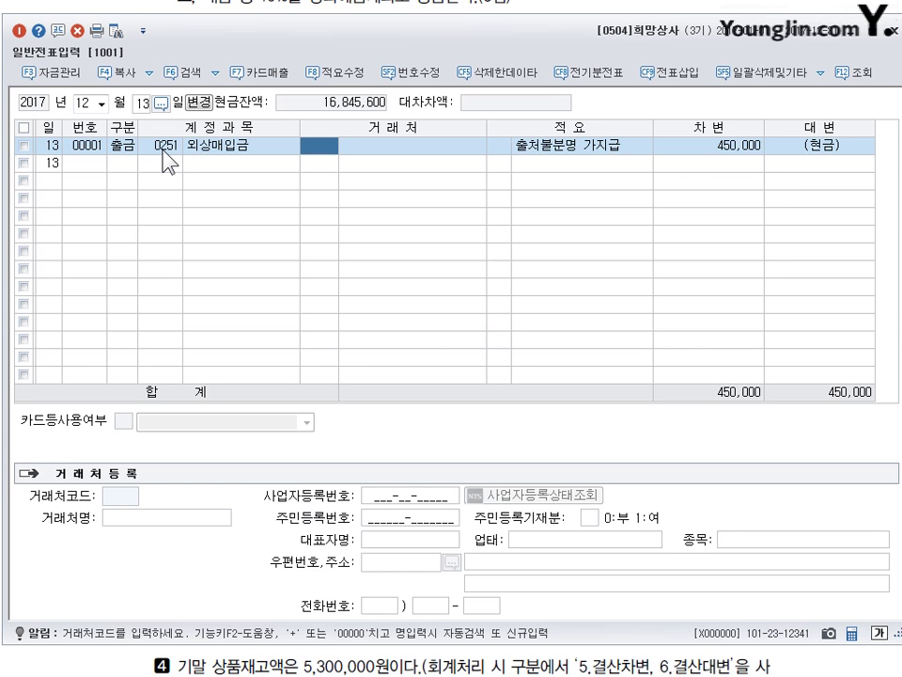
Set the partner to 가나오피스, review the entry, and close the voucher window.
text(가나)
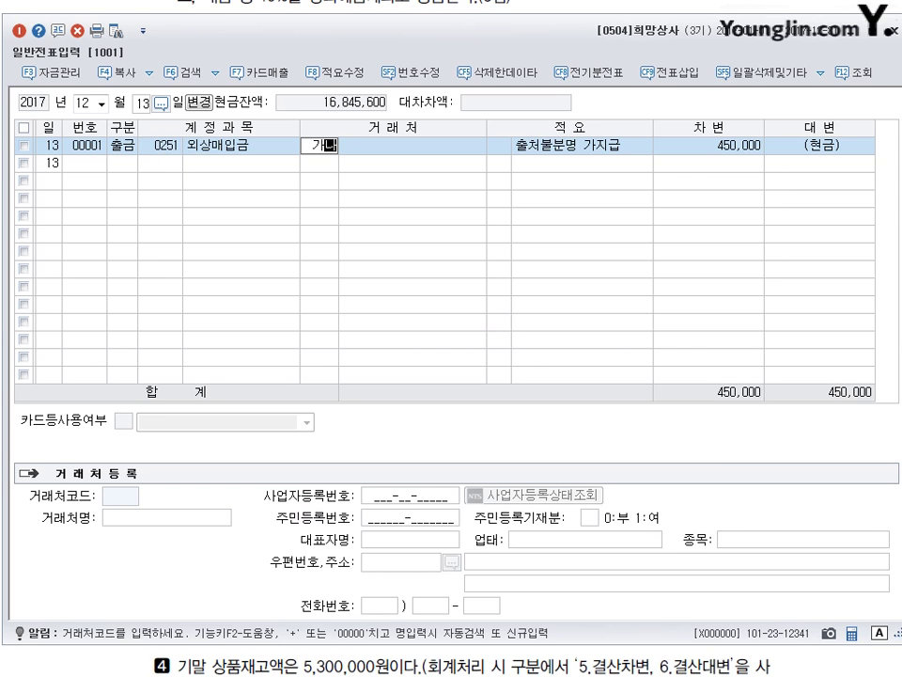
key(Return)
key(Return)
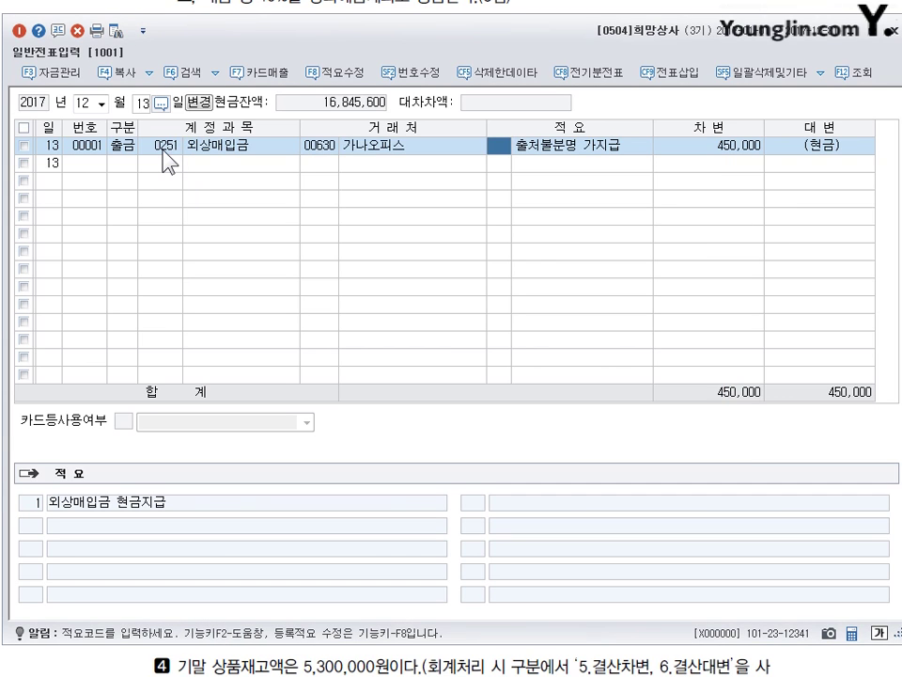
click(580, 147)
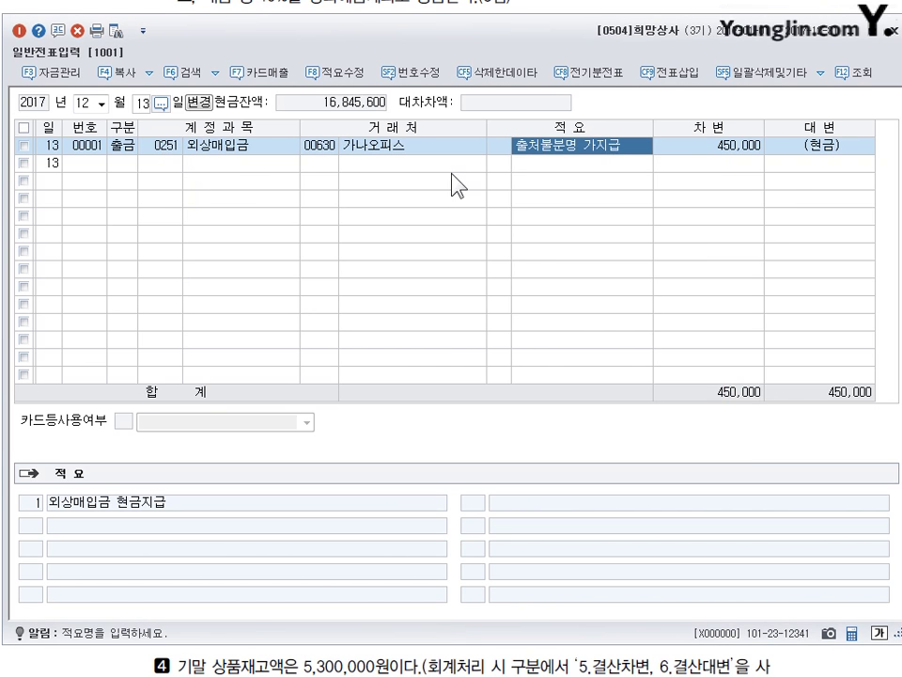
click(225, 147)
click(376, 146)
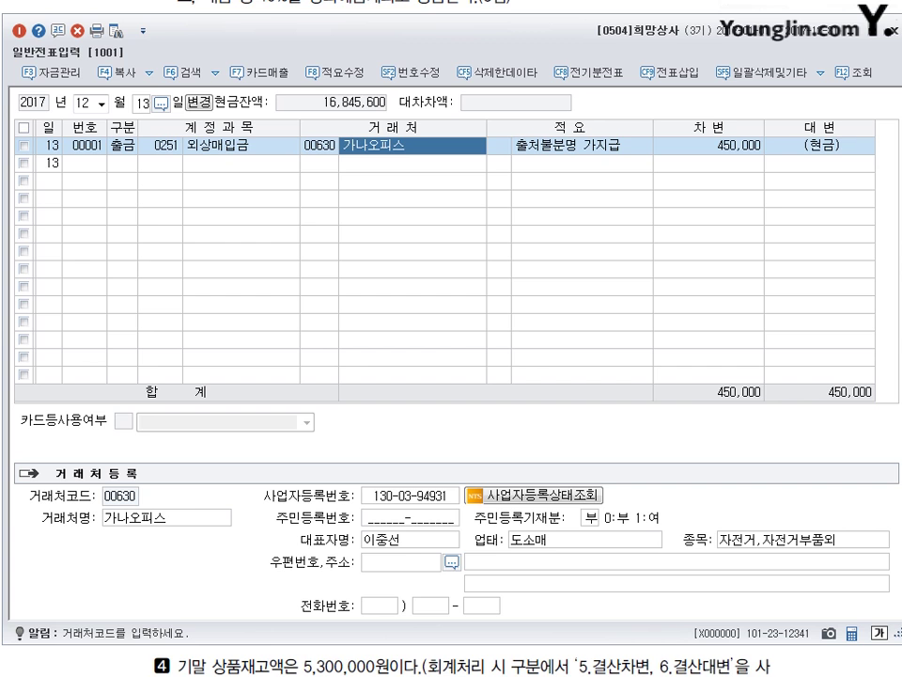
click(891, 30)
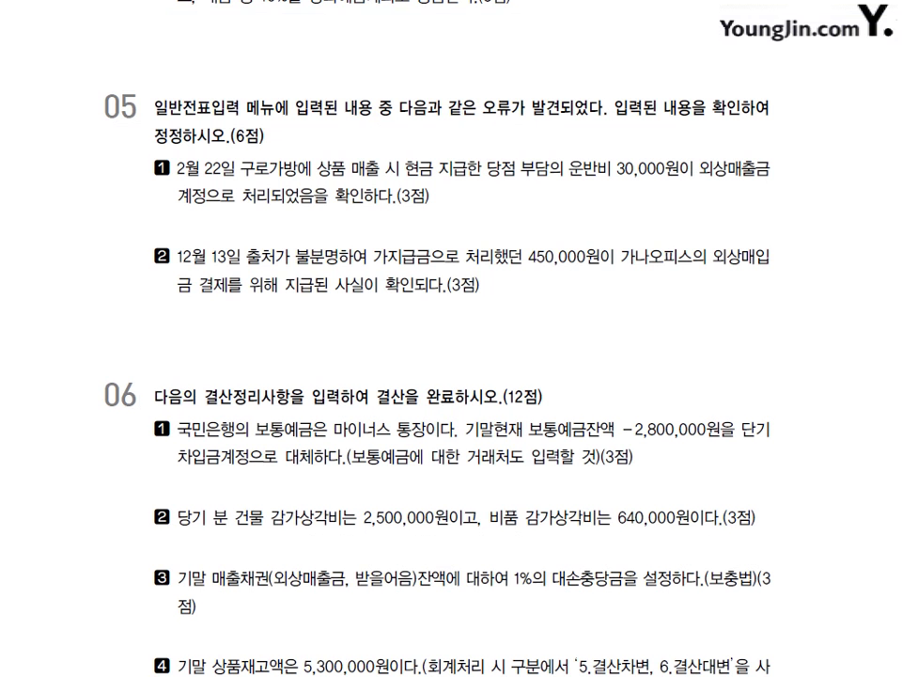
scroll(232, 385, down, 3)
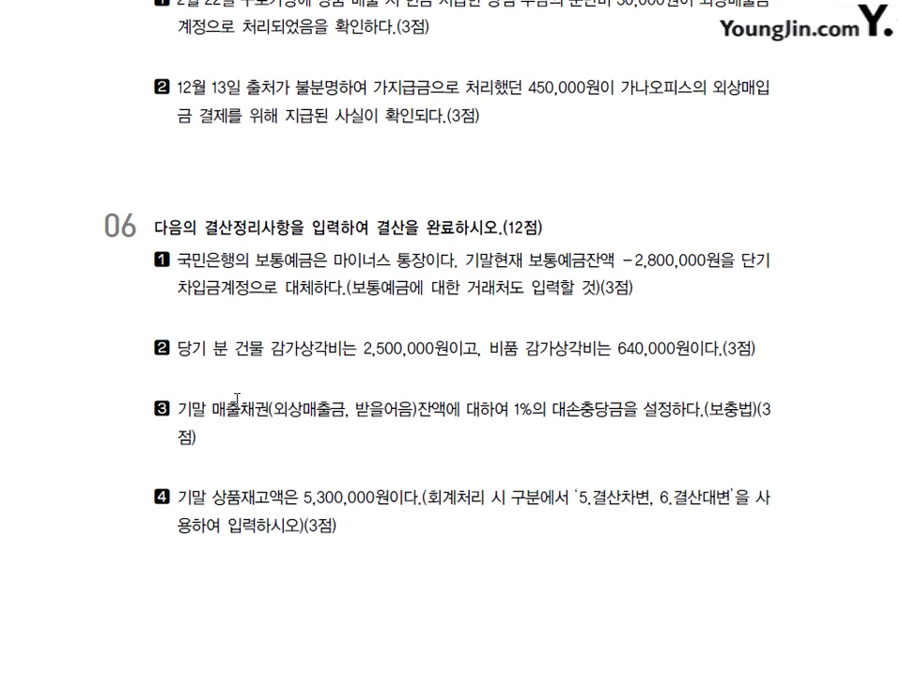